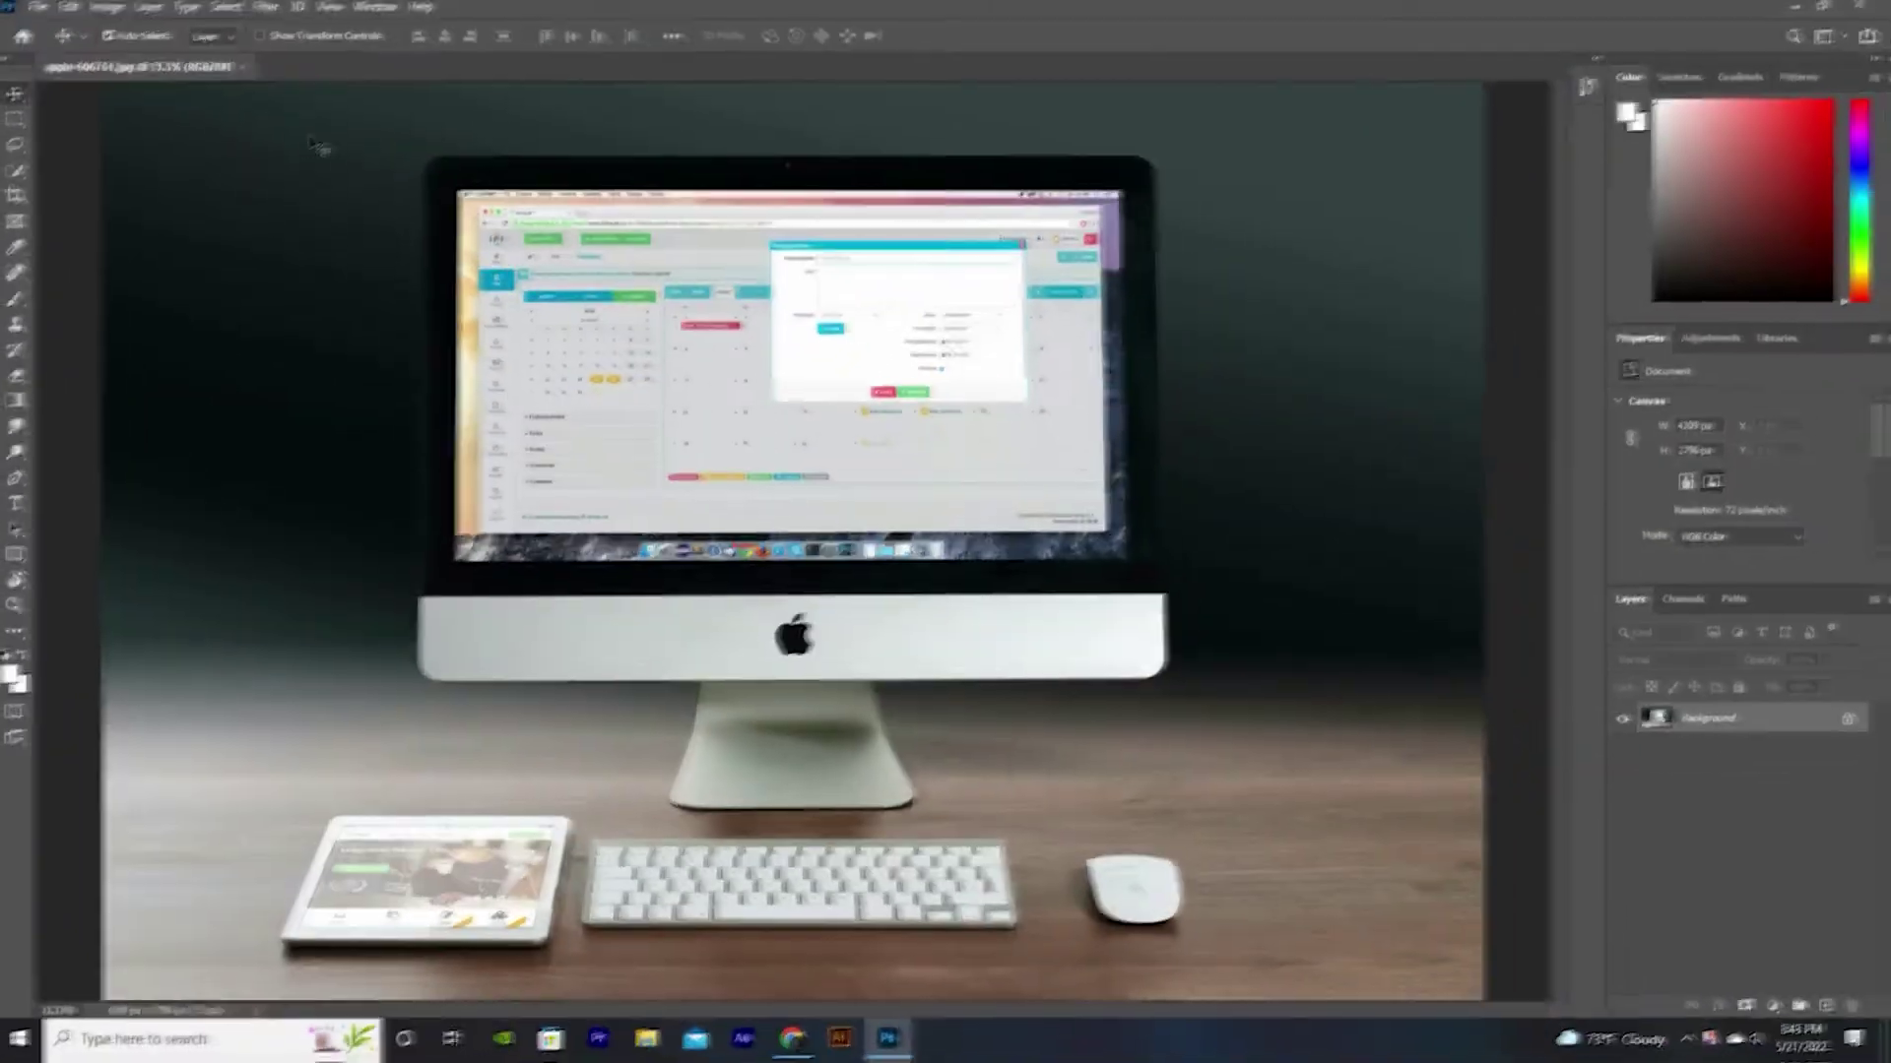
Step: Place the railway photo of the walking woman as an embedded layer
click(43, 10)
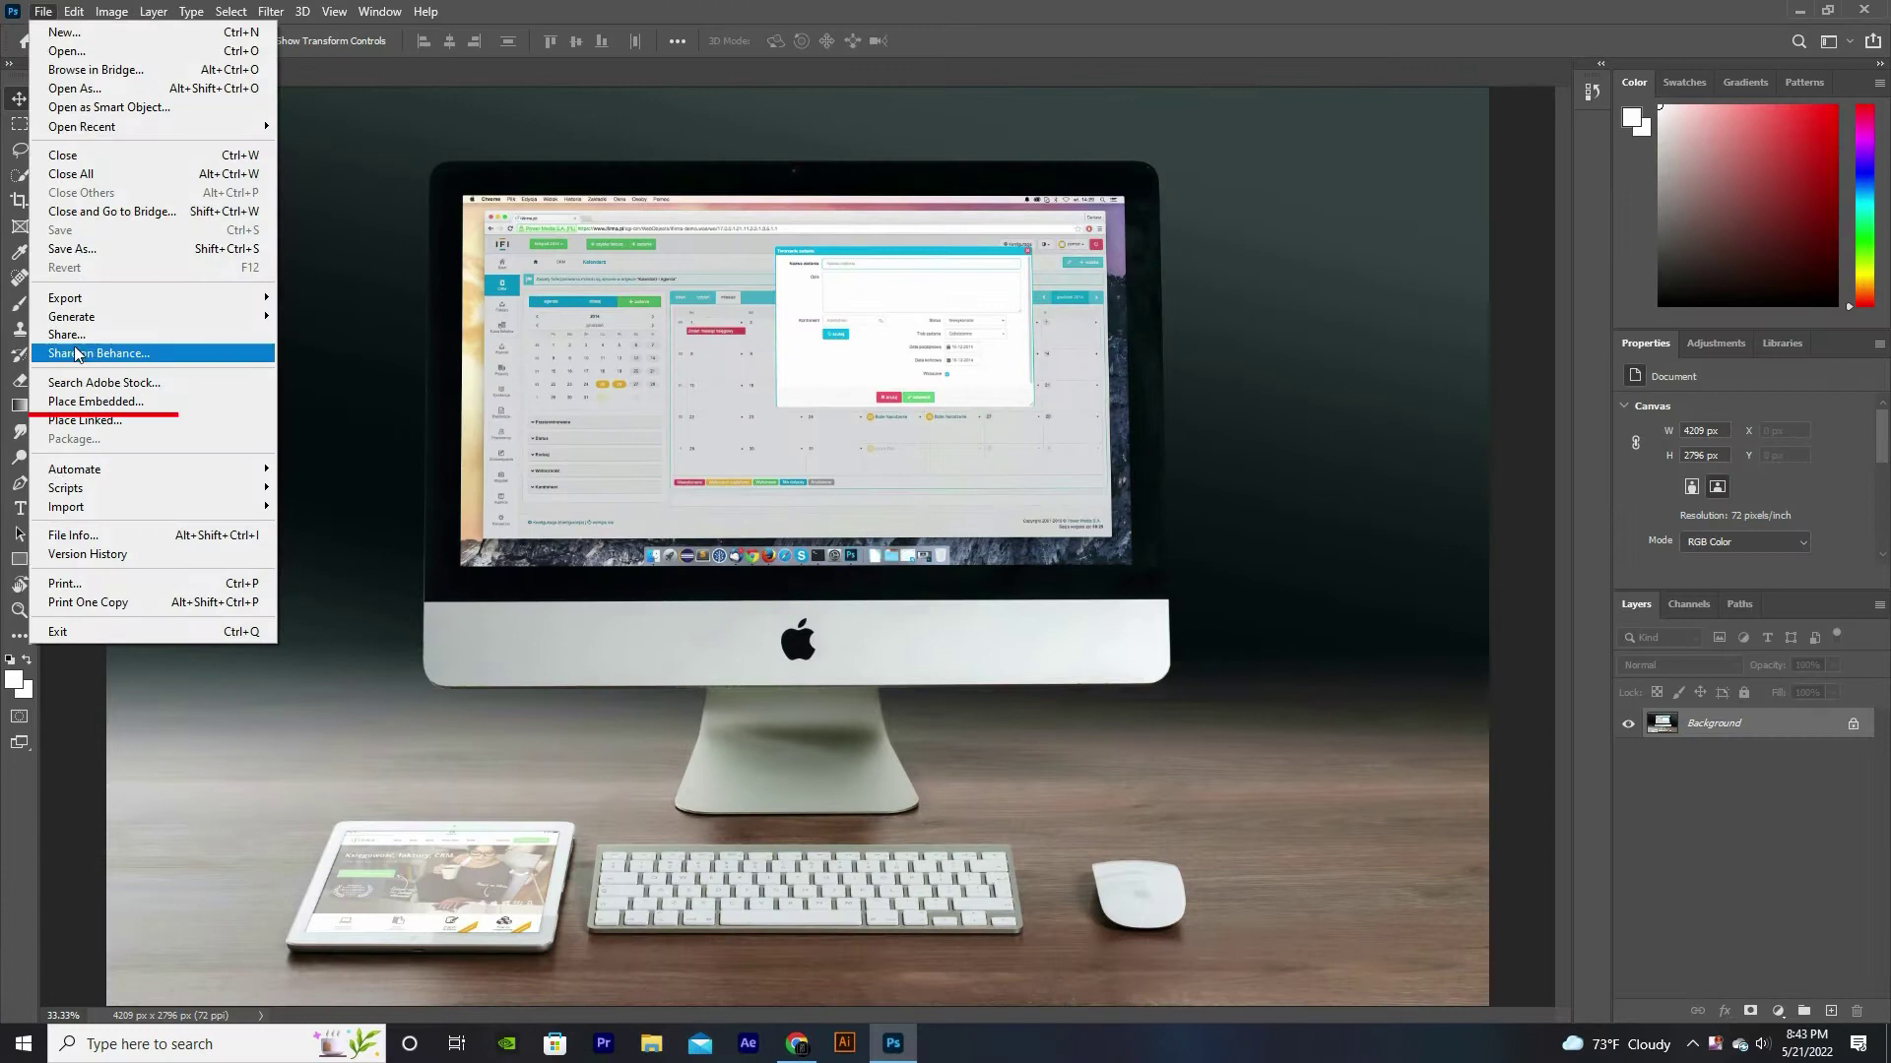
click(148, 404)
double_click(328, 406)
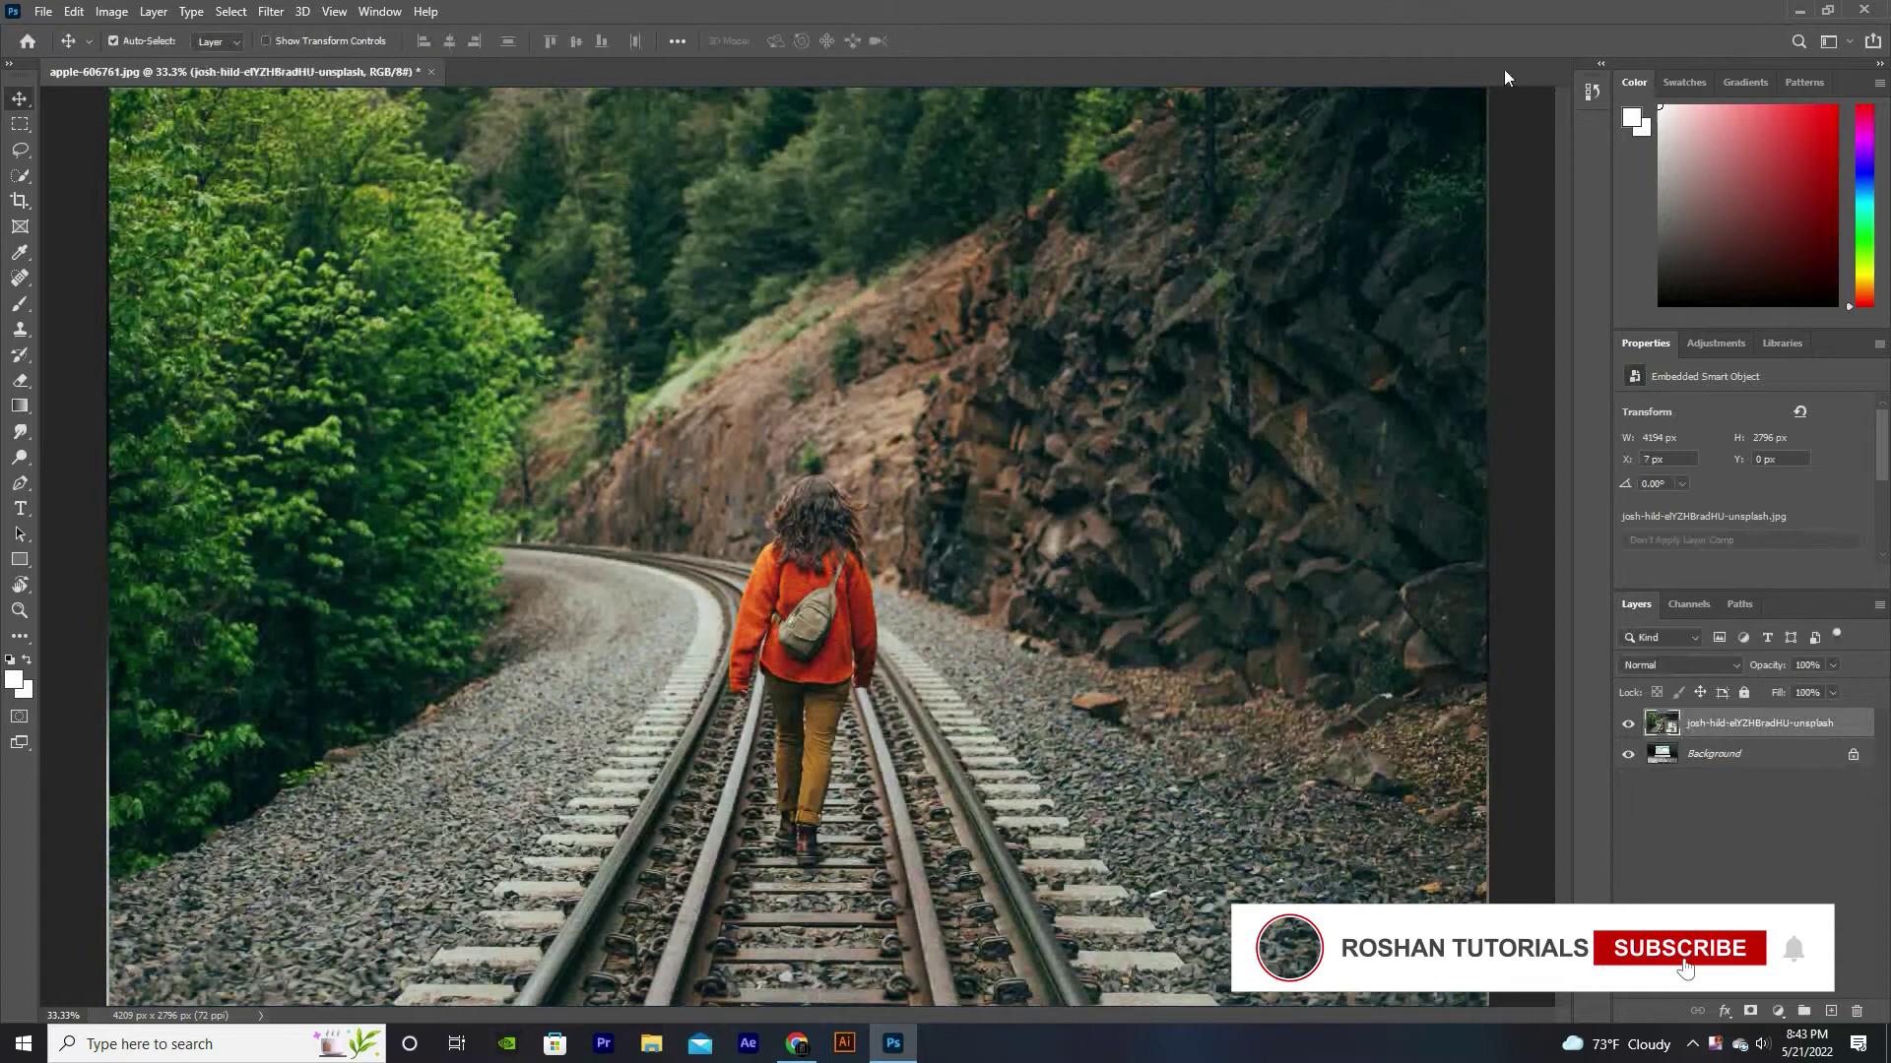
Step: Resize the railway photo and lower its opacity to 53% to see the iMac
mouse_move(1485, 90)
mouse_down()
mouse_move(1130, 349)
mouse_move(1018, 543)
mouse_move(1000, 648)
mouse_up()
key(ctrl+minus)
drag(1114, 727, 1311, 860)
drag(1756, 666, 1710, 669)
mouse_move(1300, 620)
mouse_down()
mouse_move(1270, 556)
mouse_move(1372, 548)
mouse_up()
drag(522, 305, 489, 337)
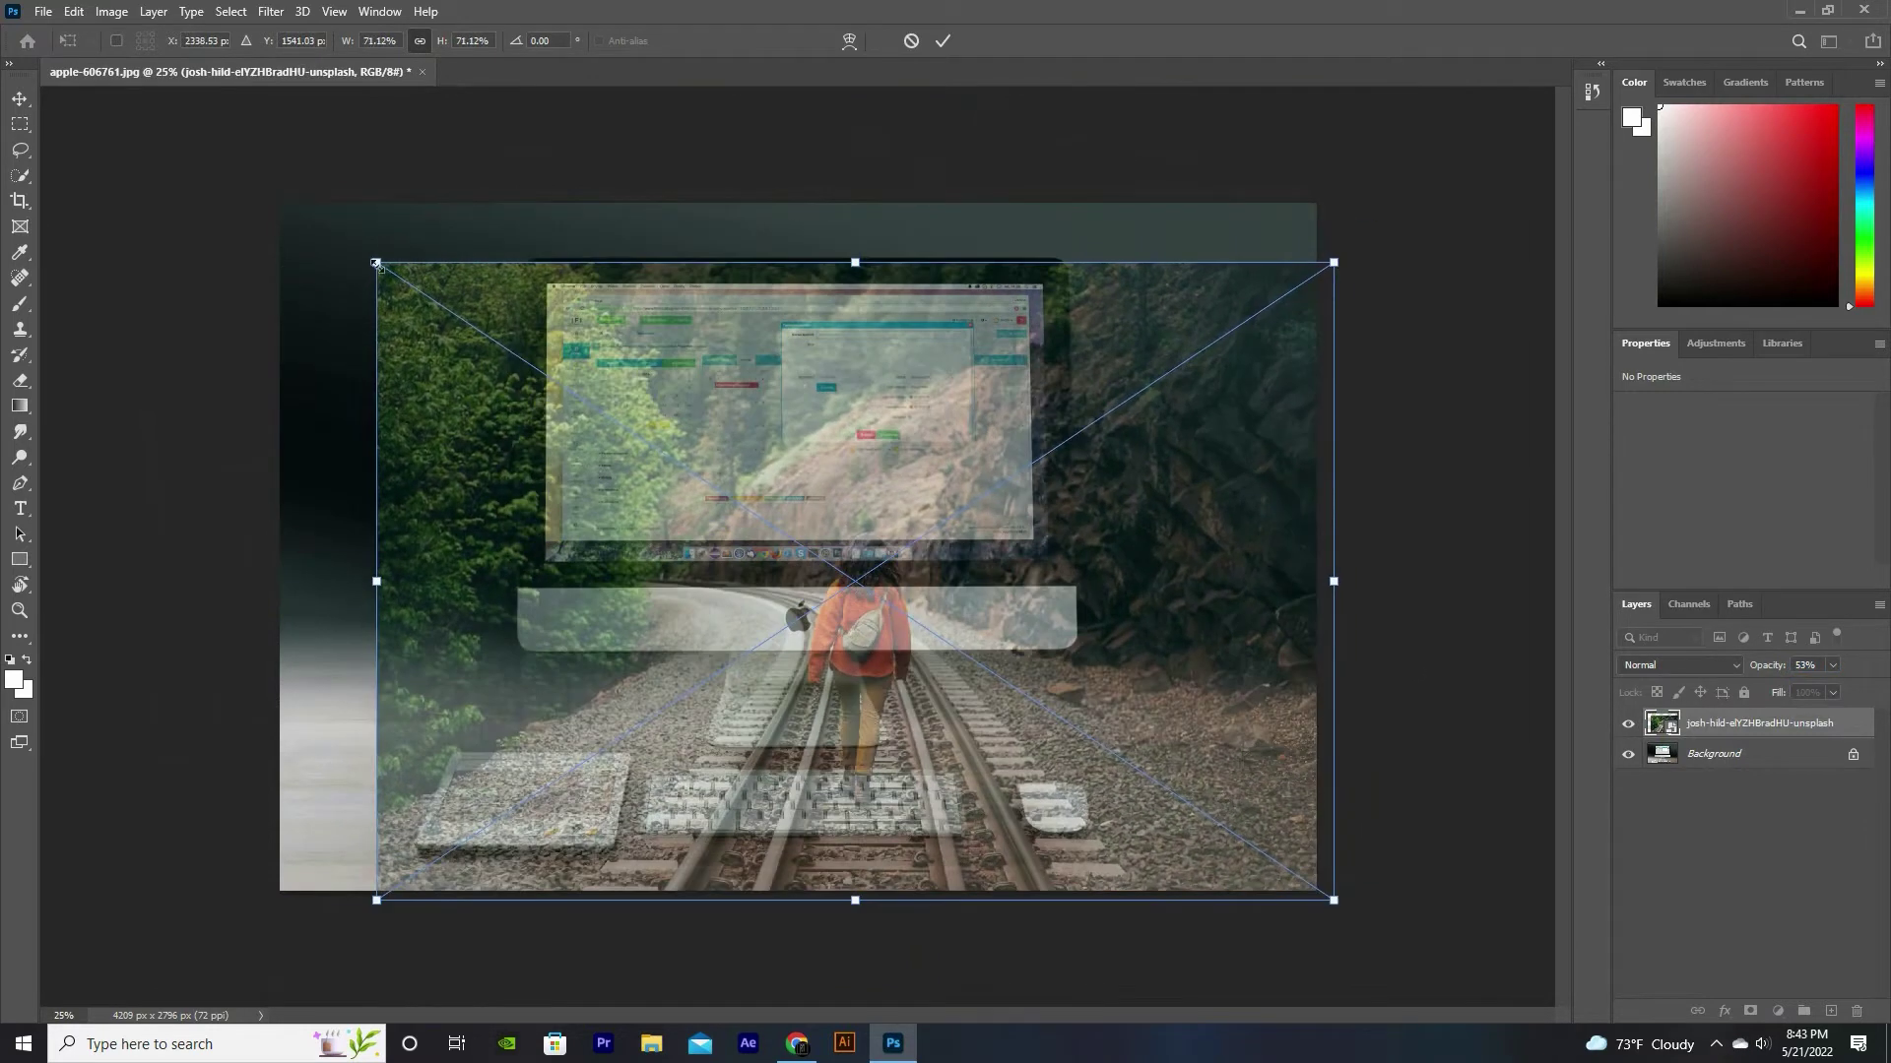
Step: Stretch the railway photo past the canvas edges and commit the transform
drag(376, 263, 291, 172)
drag(1333, 900, 1387, 900)
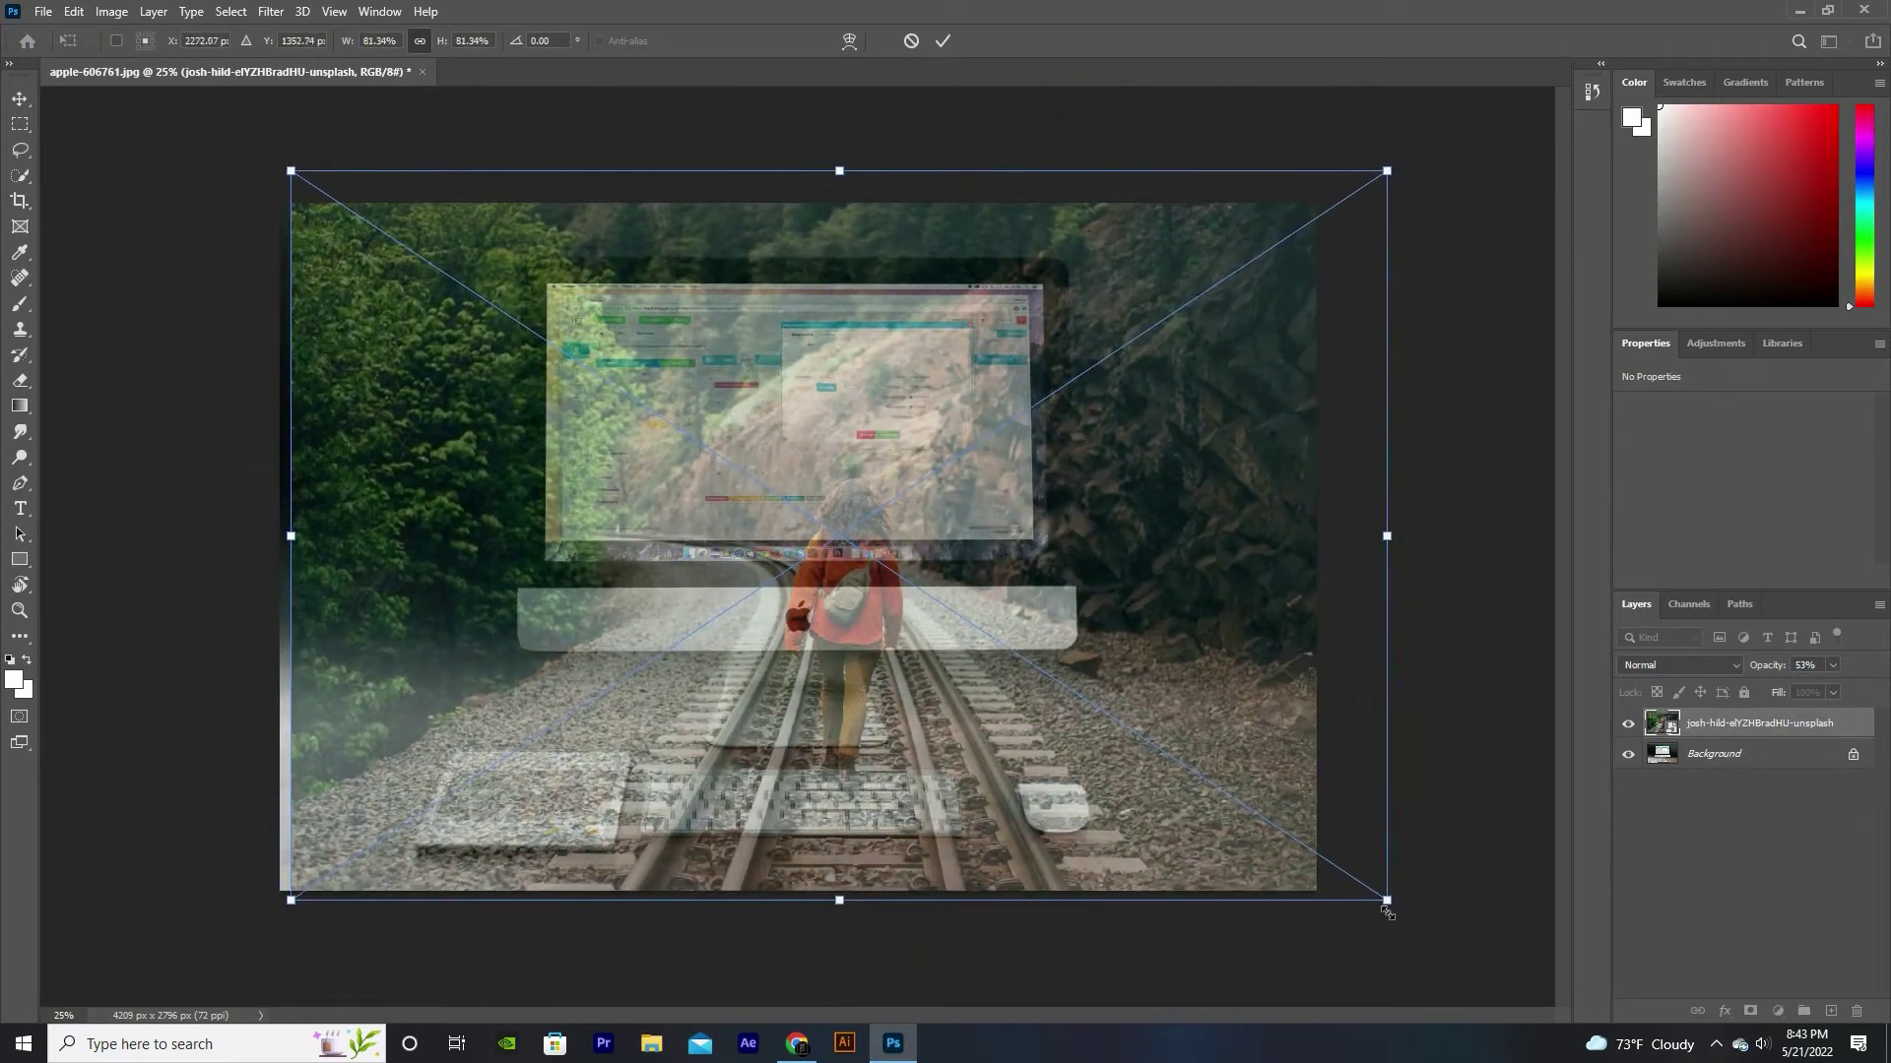
drag(1259, 784, 1247, 741)
mouse_move(1375, 848)
mouse_down()
mouse_move(1440, 892)
mouse_move(1325, 847)
mouse_up()
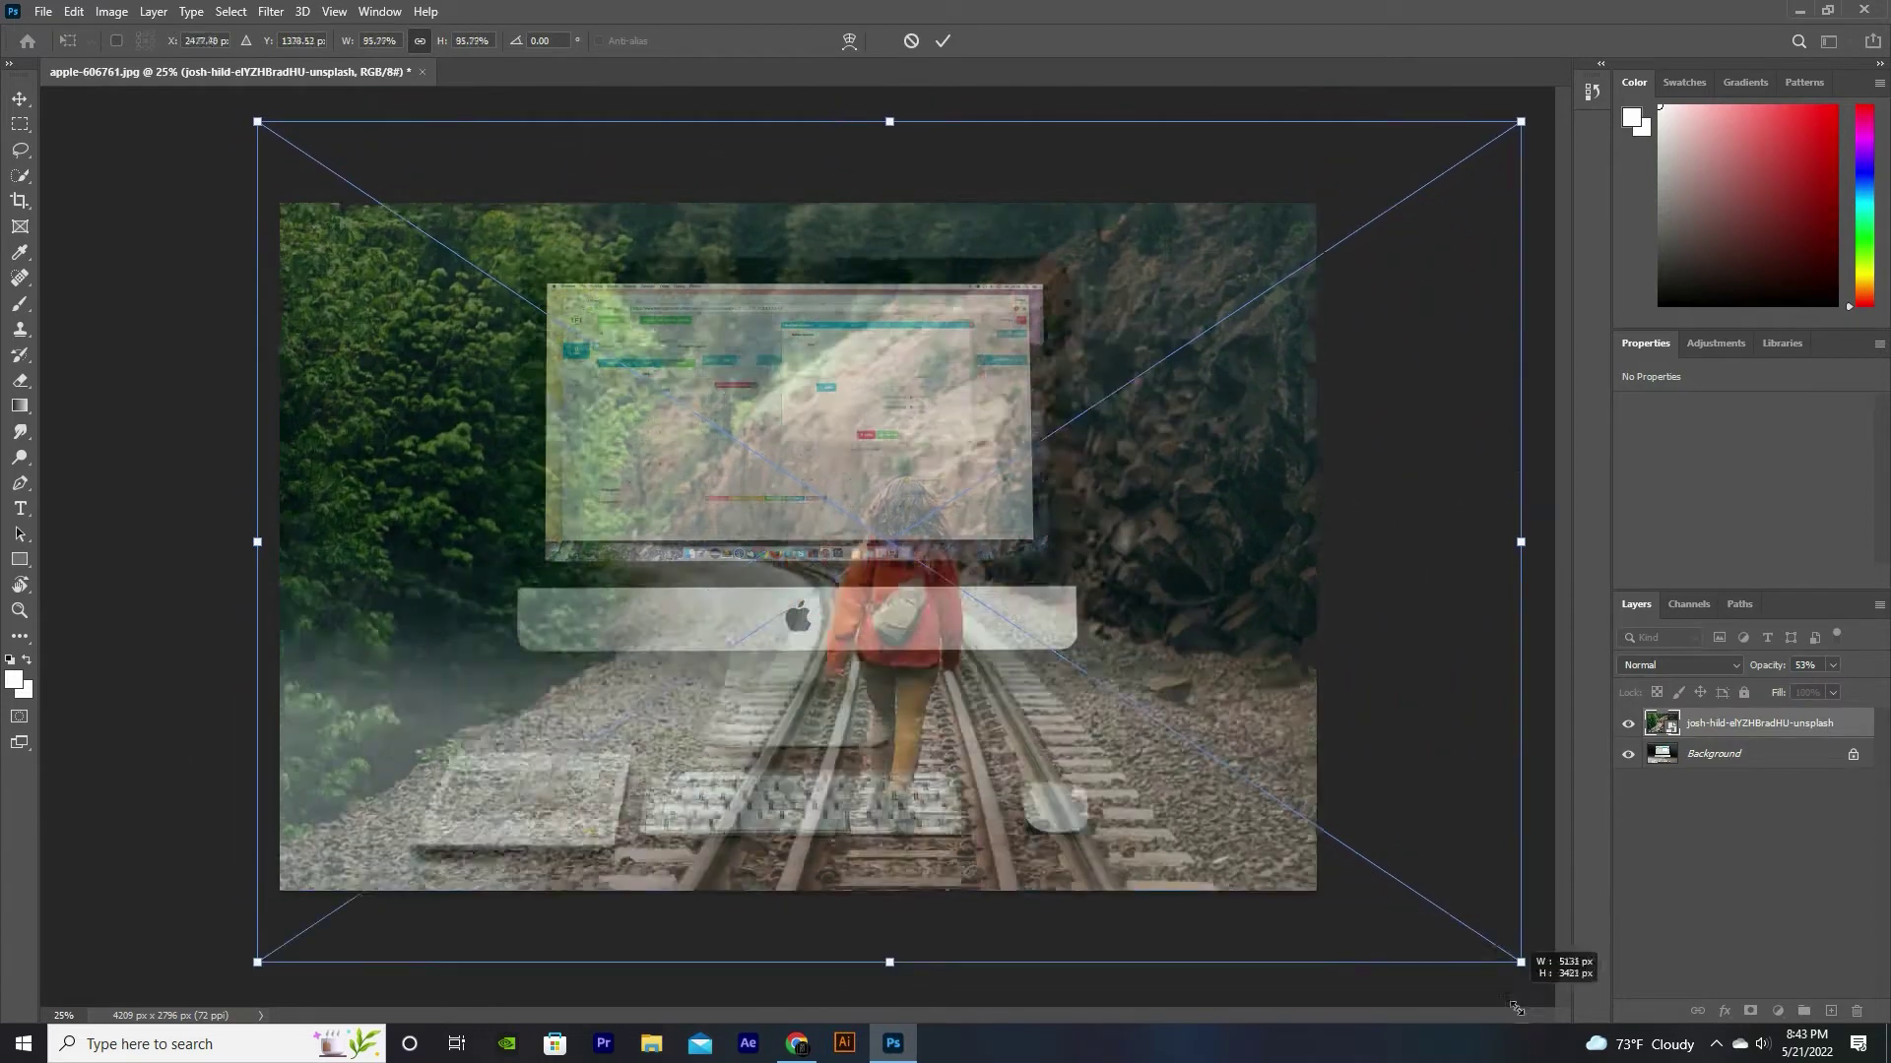
drag(1426, 879, 1527, 962)
drag(1421, 919, 1358, 827)
click(942, 41)
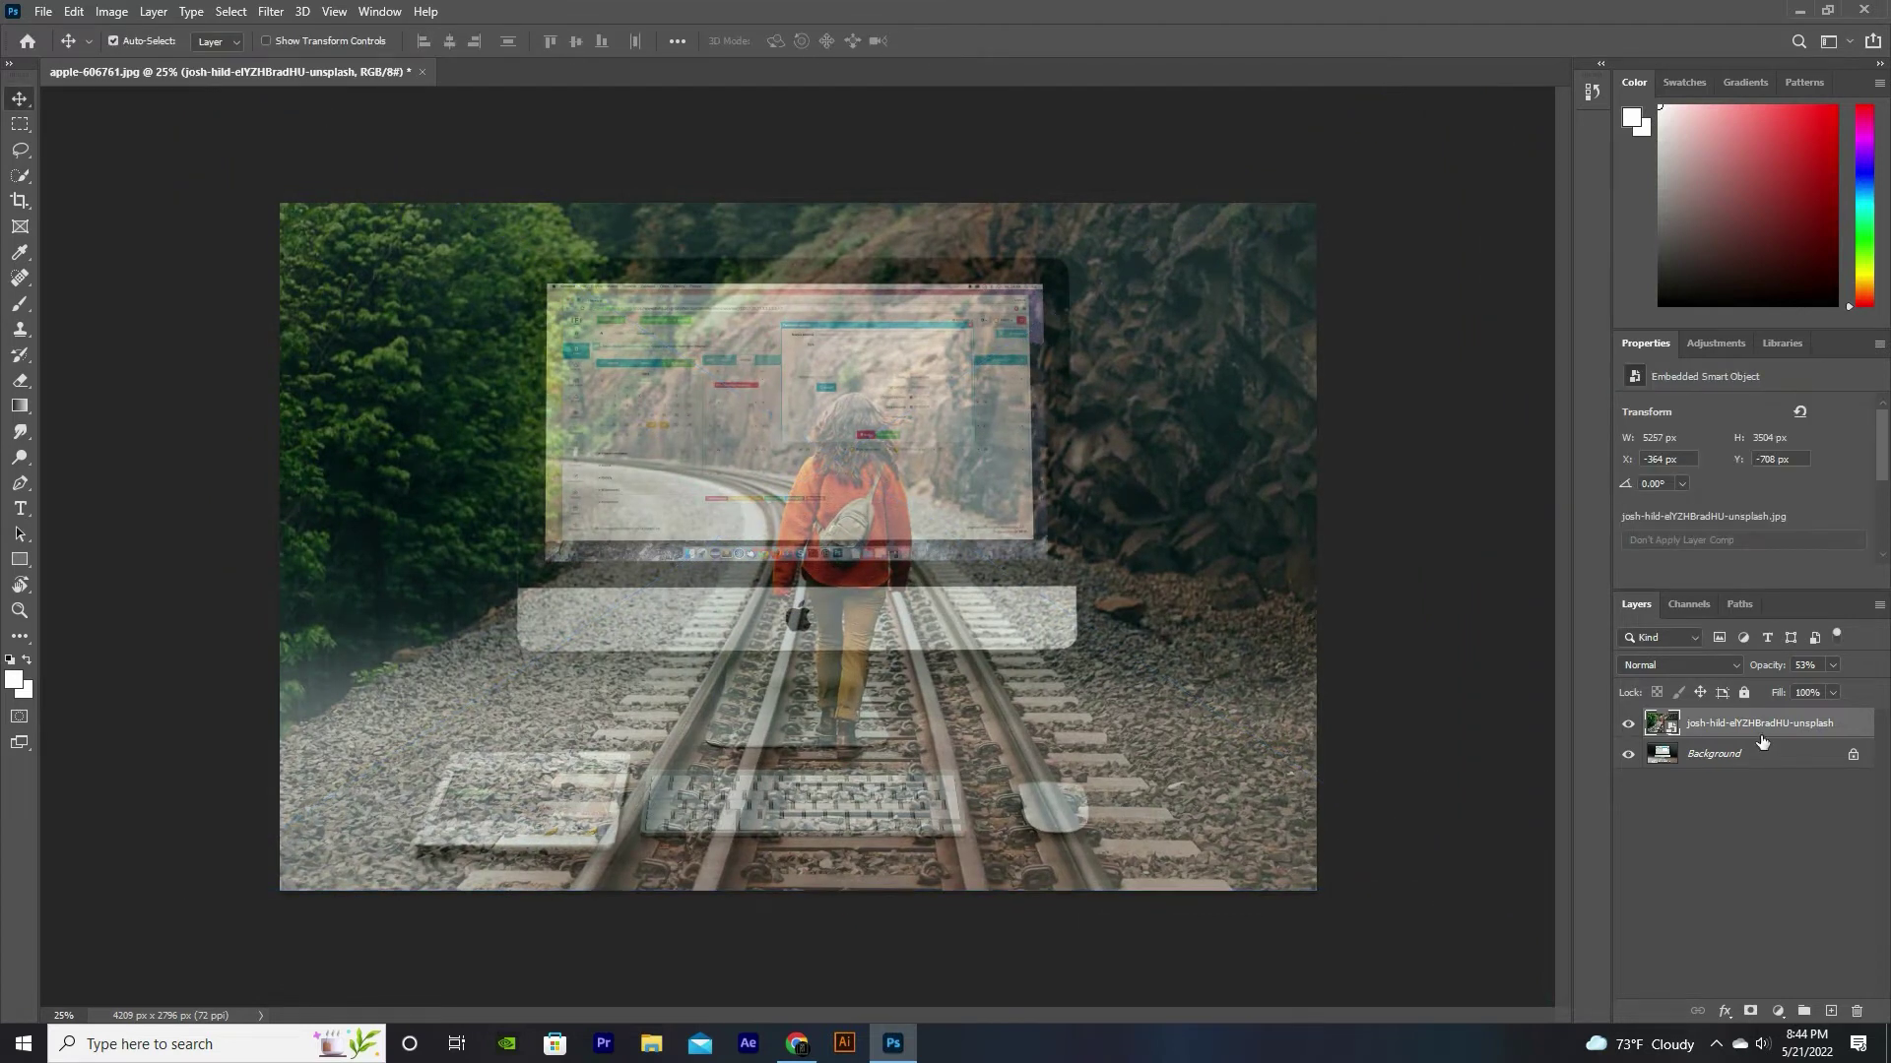
Step: Rasterize the railway layer, hide it, and make the Background layer active
right_click(1763, 741)
click(1536, 654)
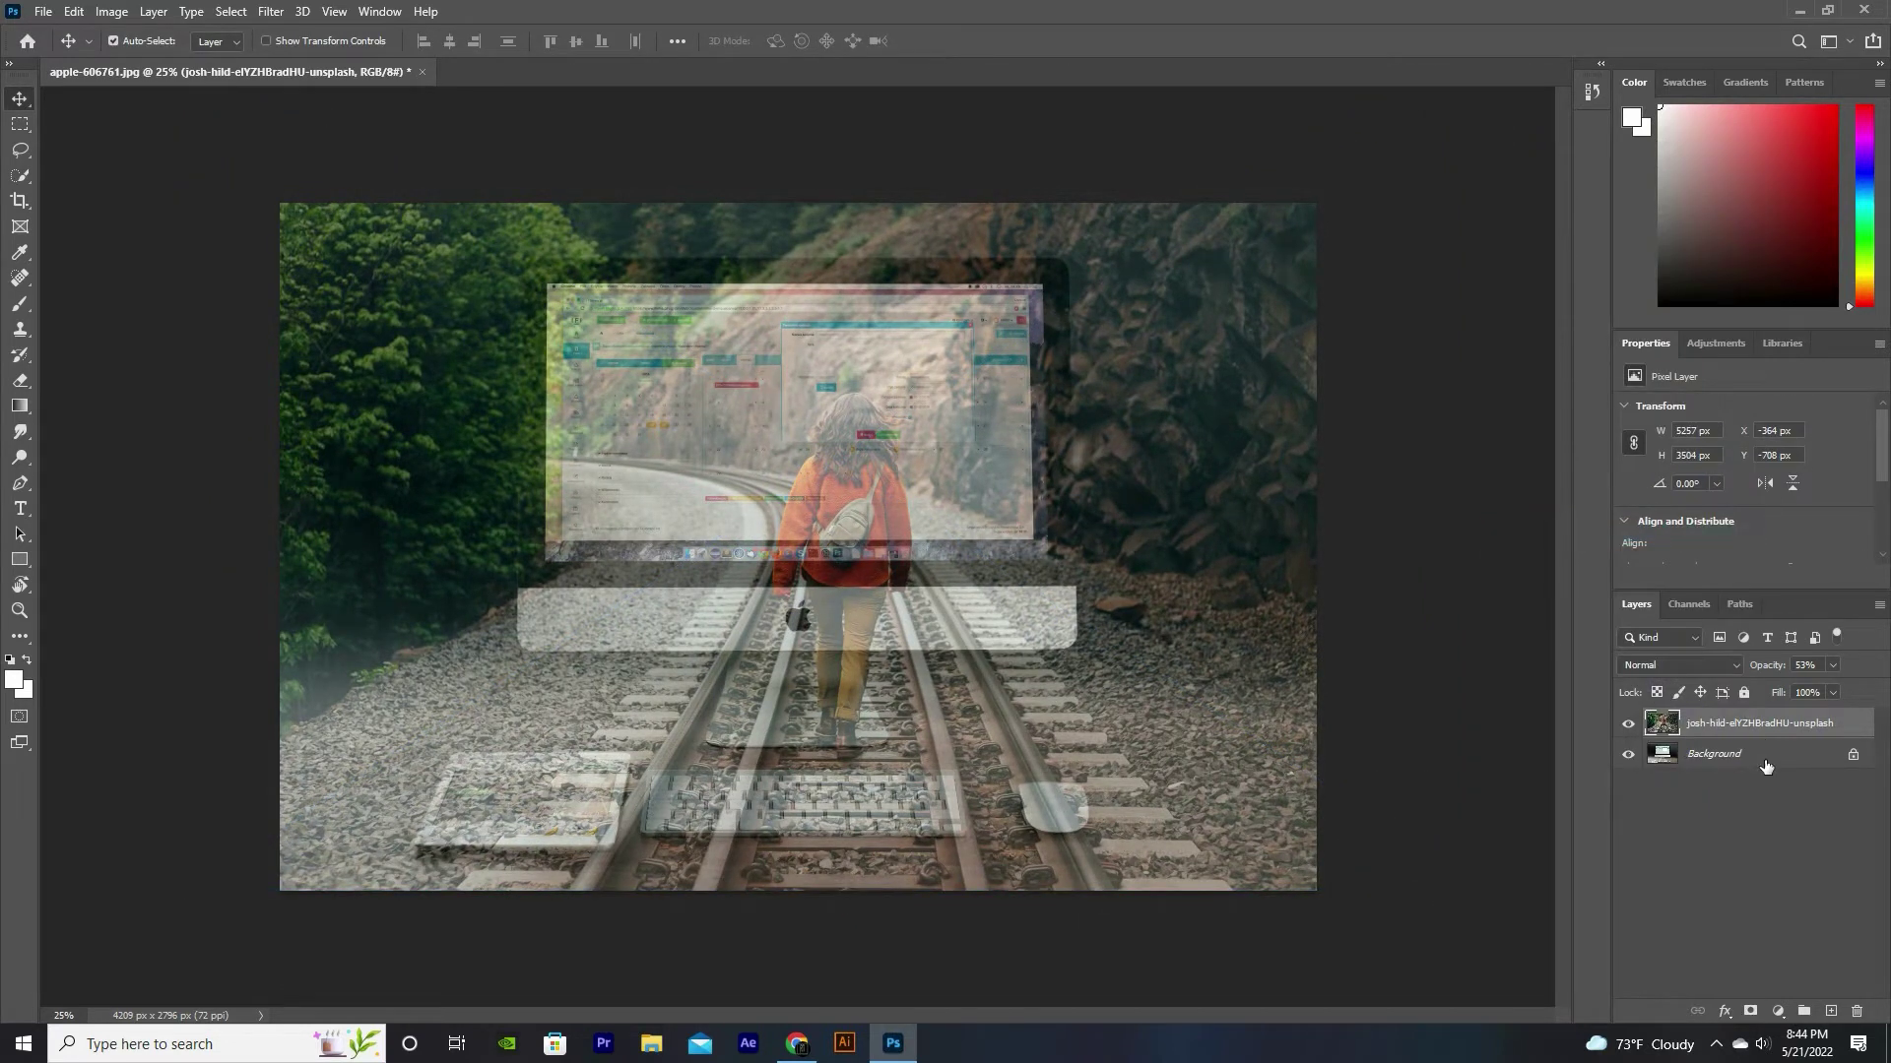
click(1859, 759)
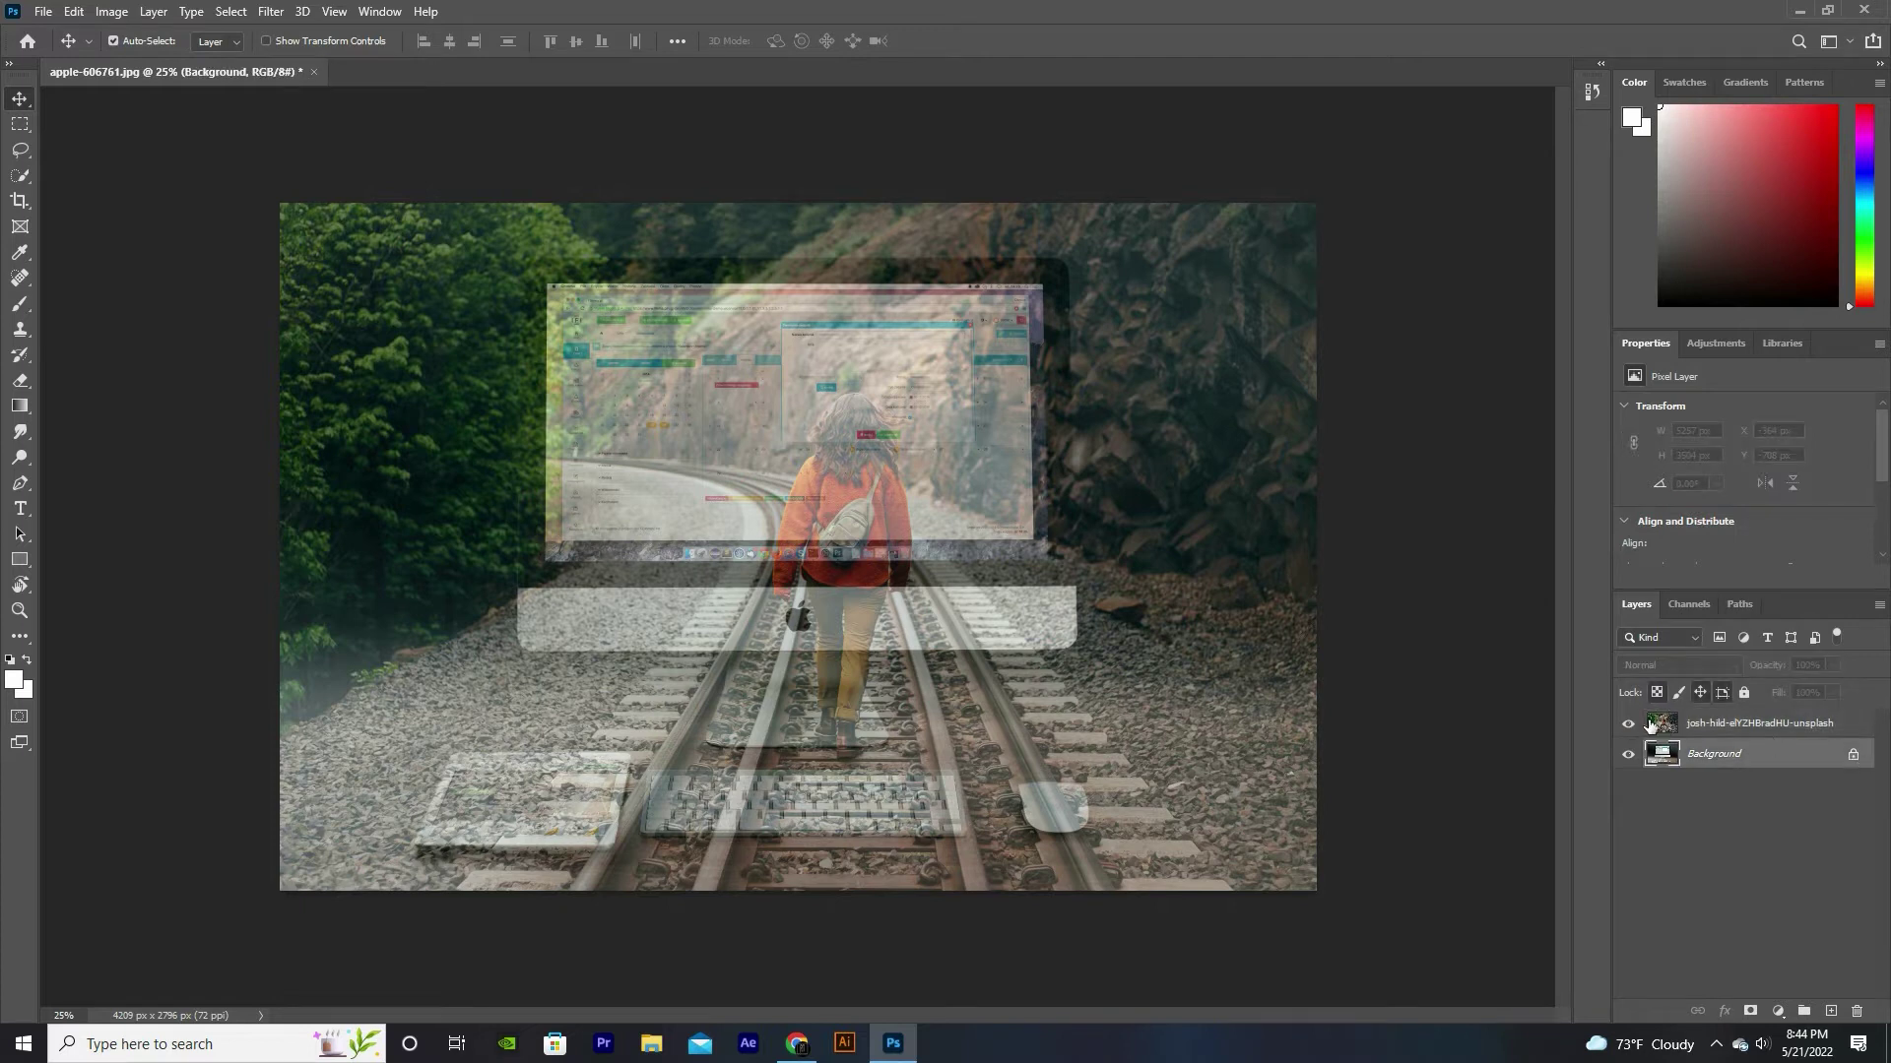
click(1628, 725)
Step: Zoom in on the iMac screen and outline its corners with the Pen tool
key(ctrl+plus)
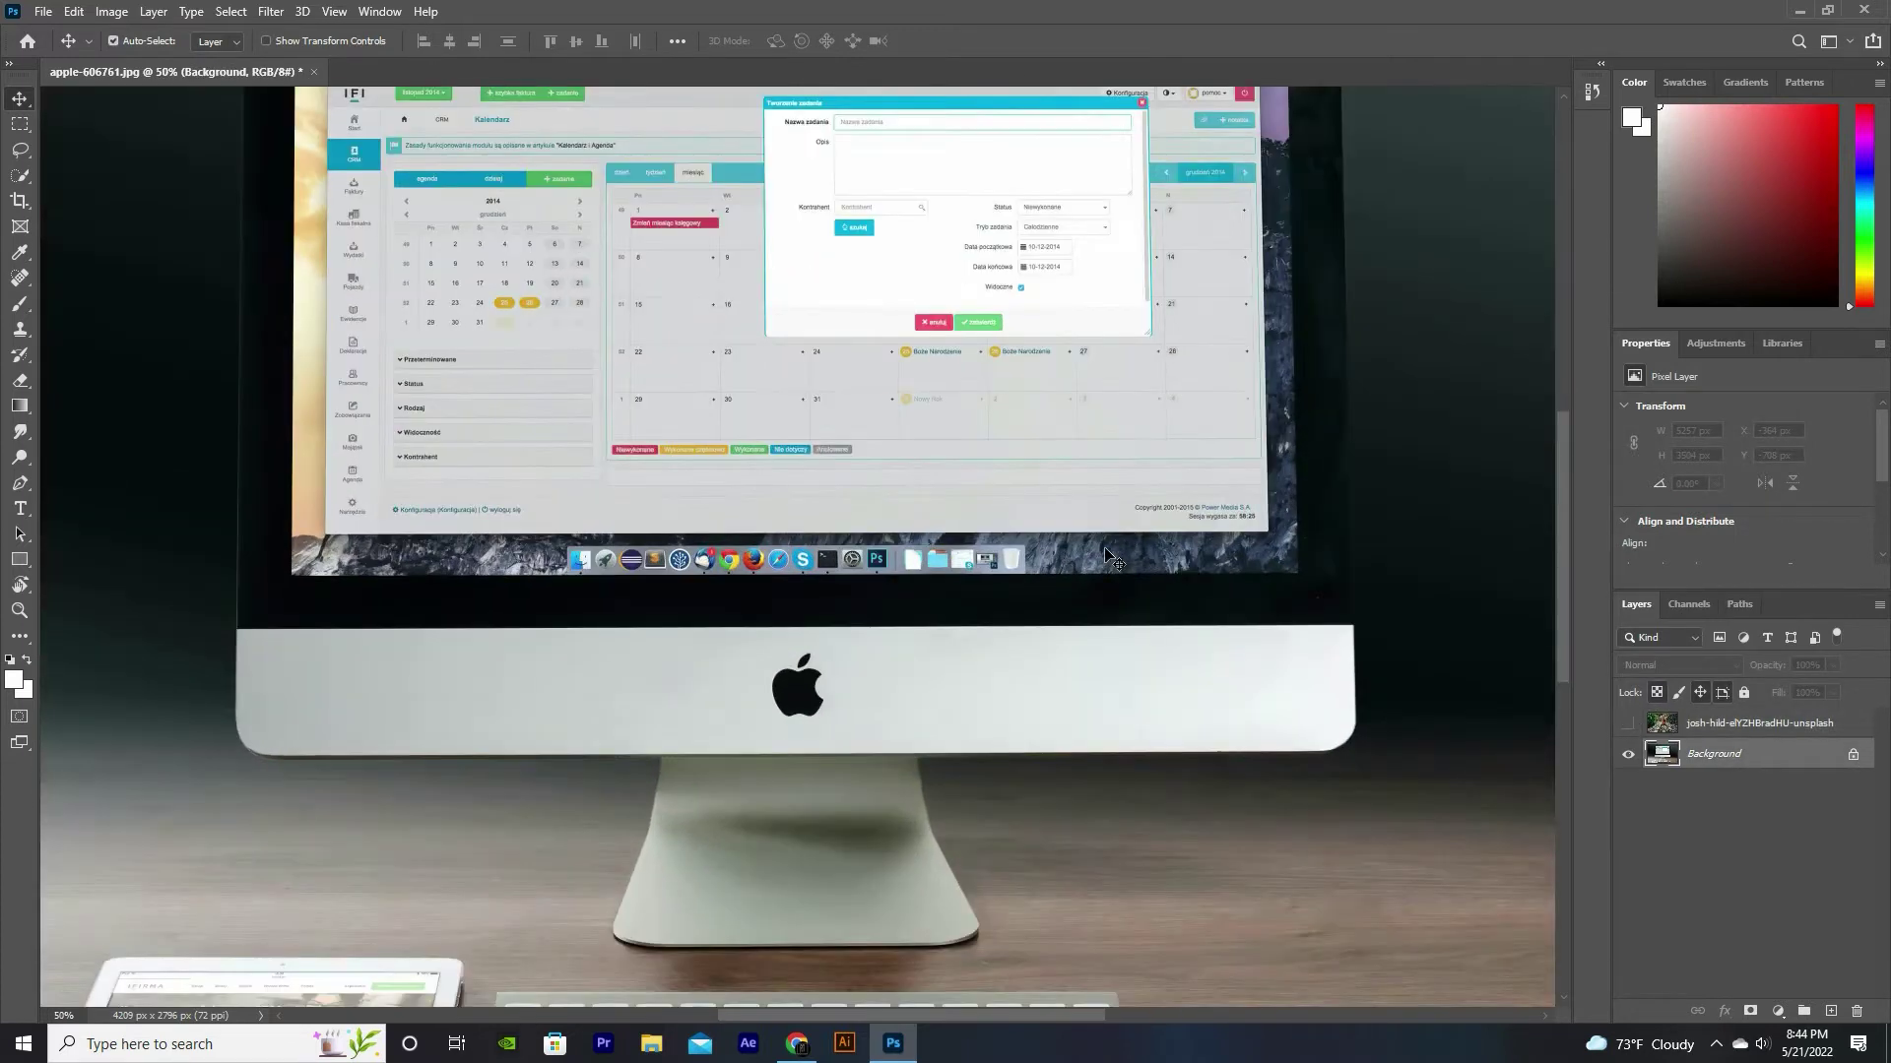
drag(1075, 528, 1024, 887)
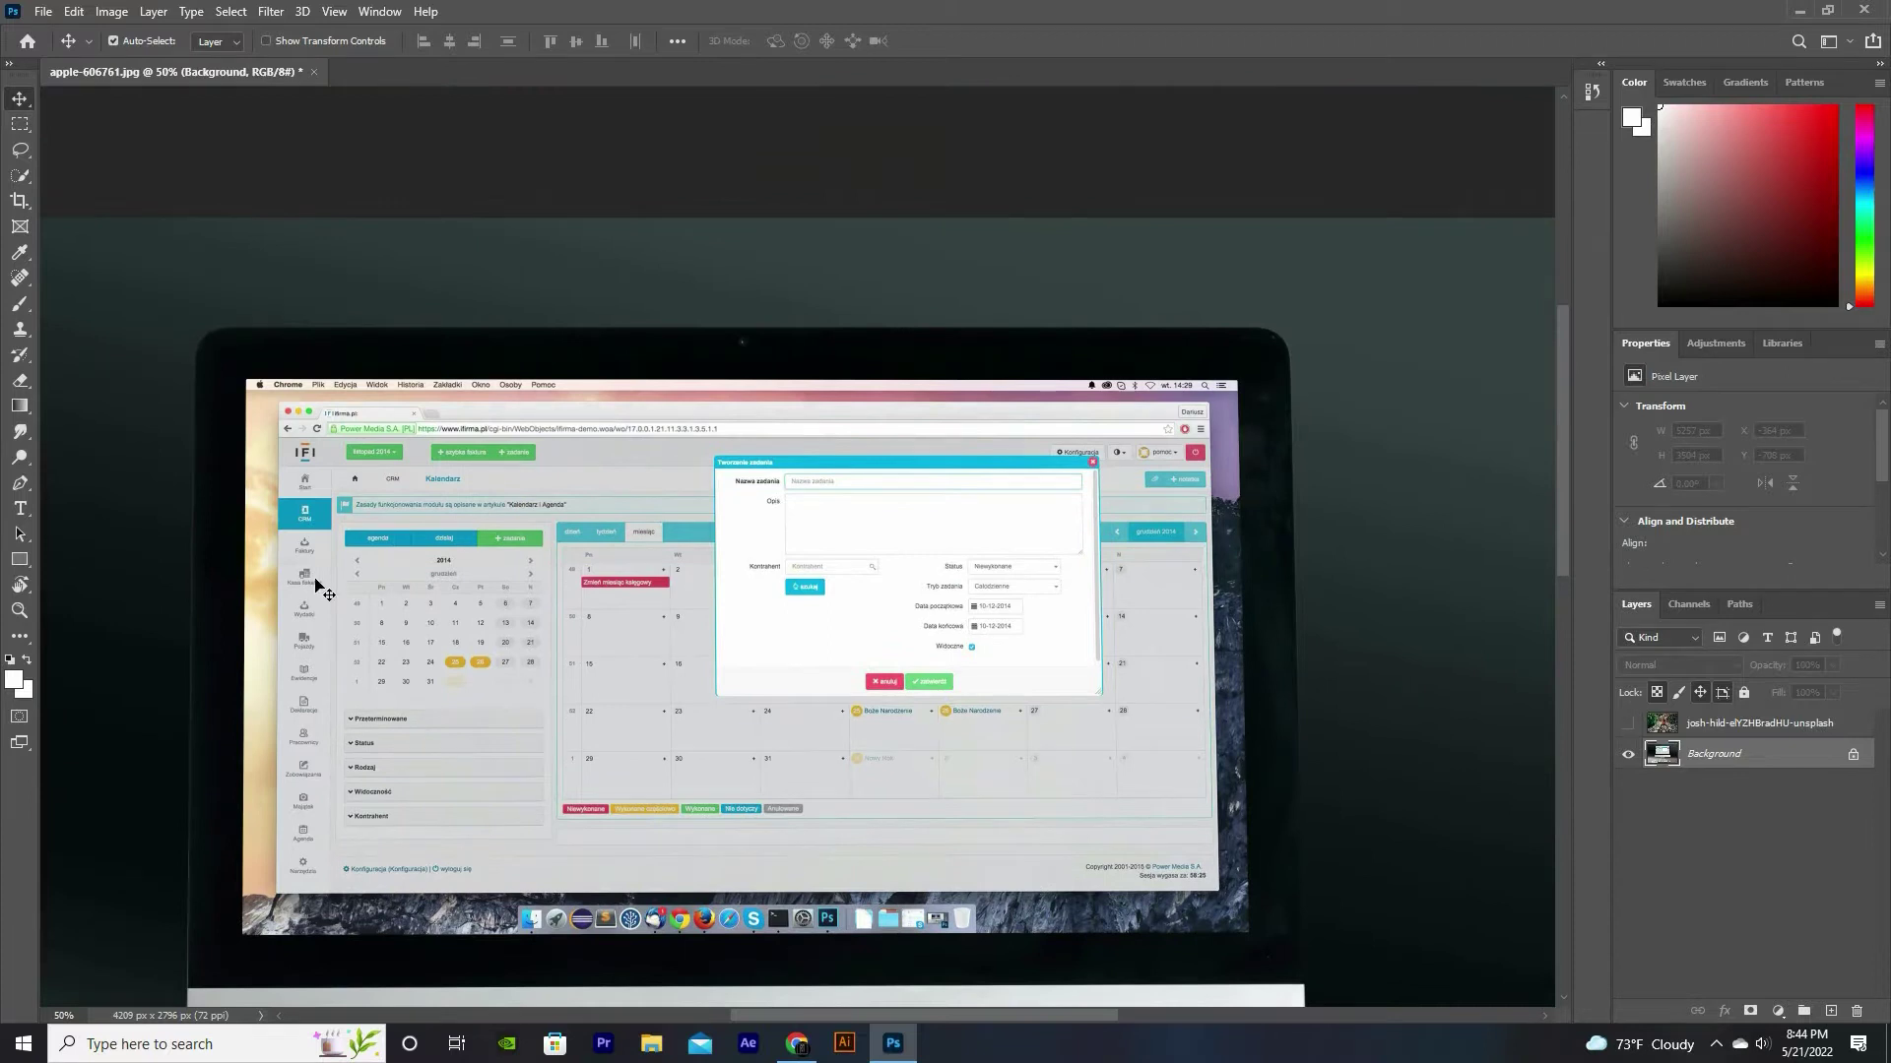
key(p)
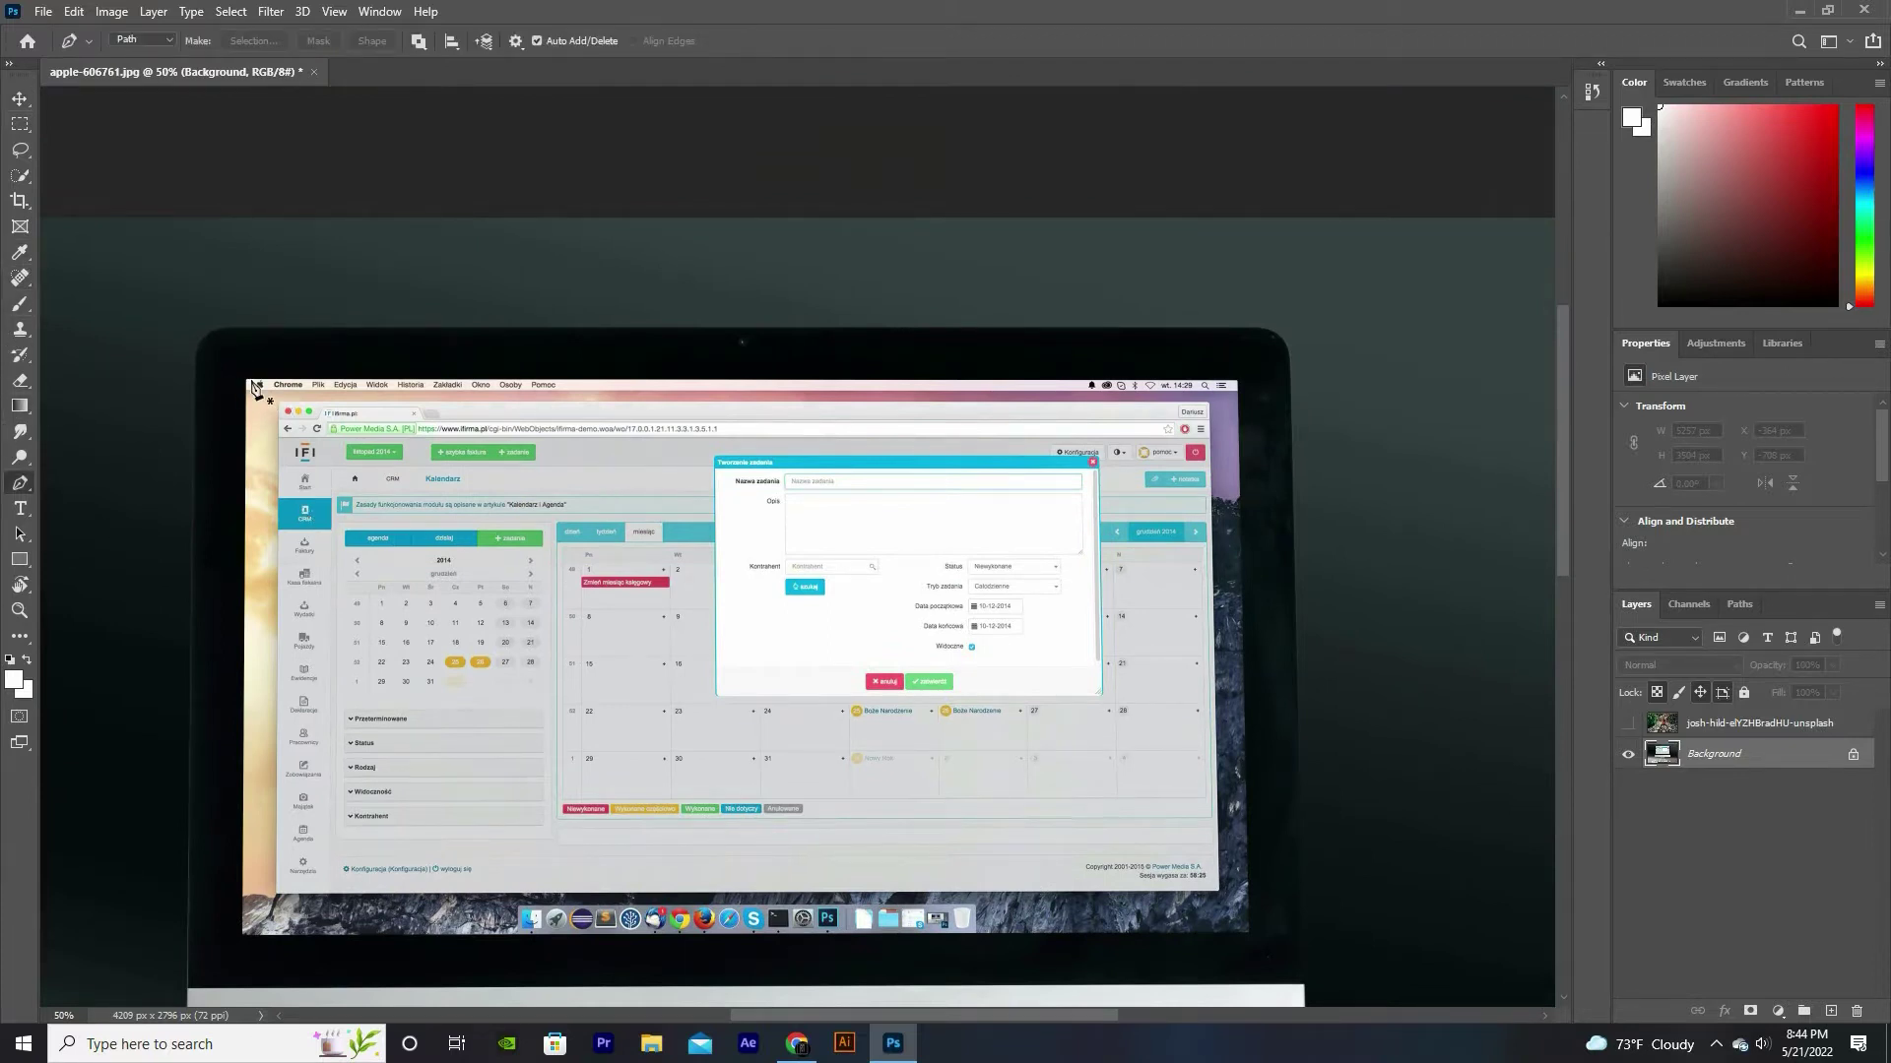
key(ctrl+plus)
scroll(1152, 264, right, 5)
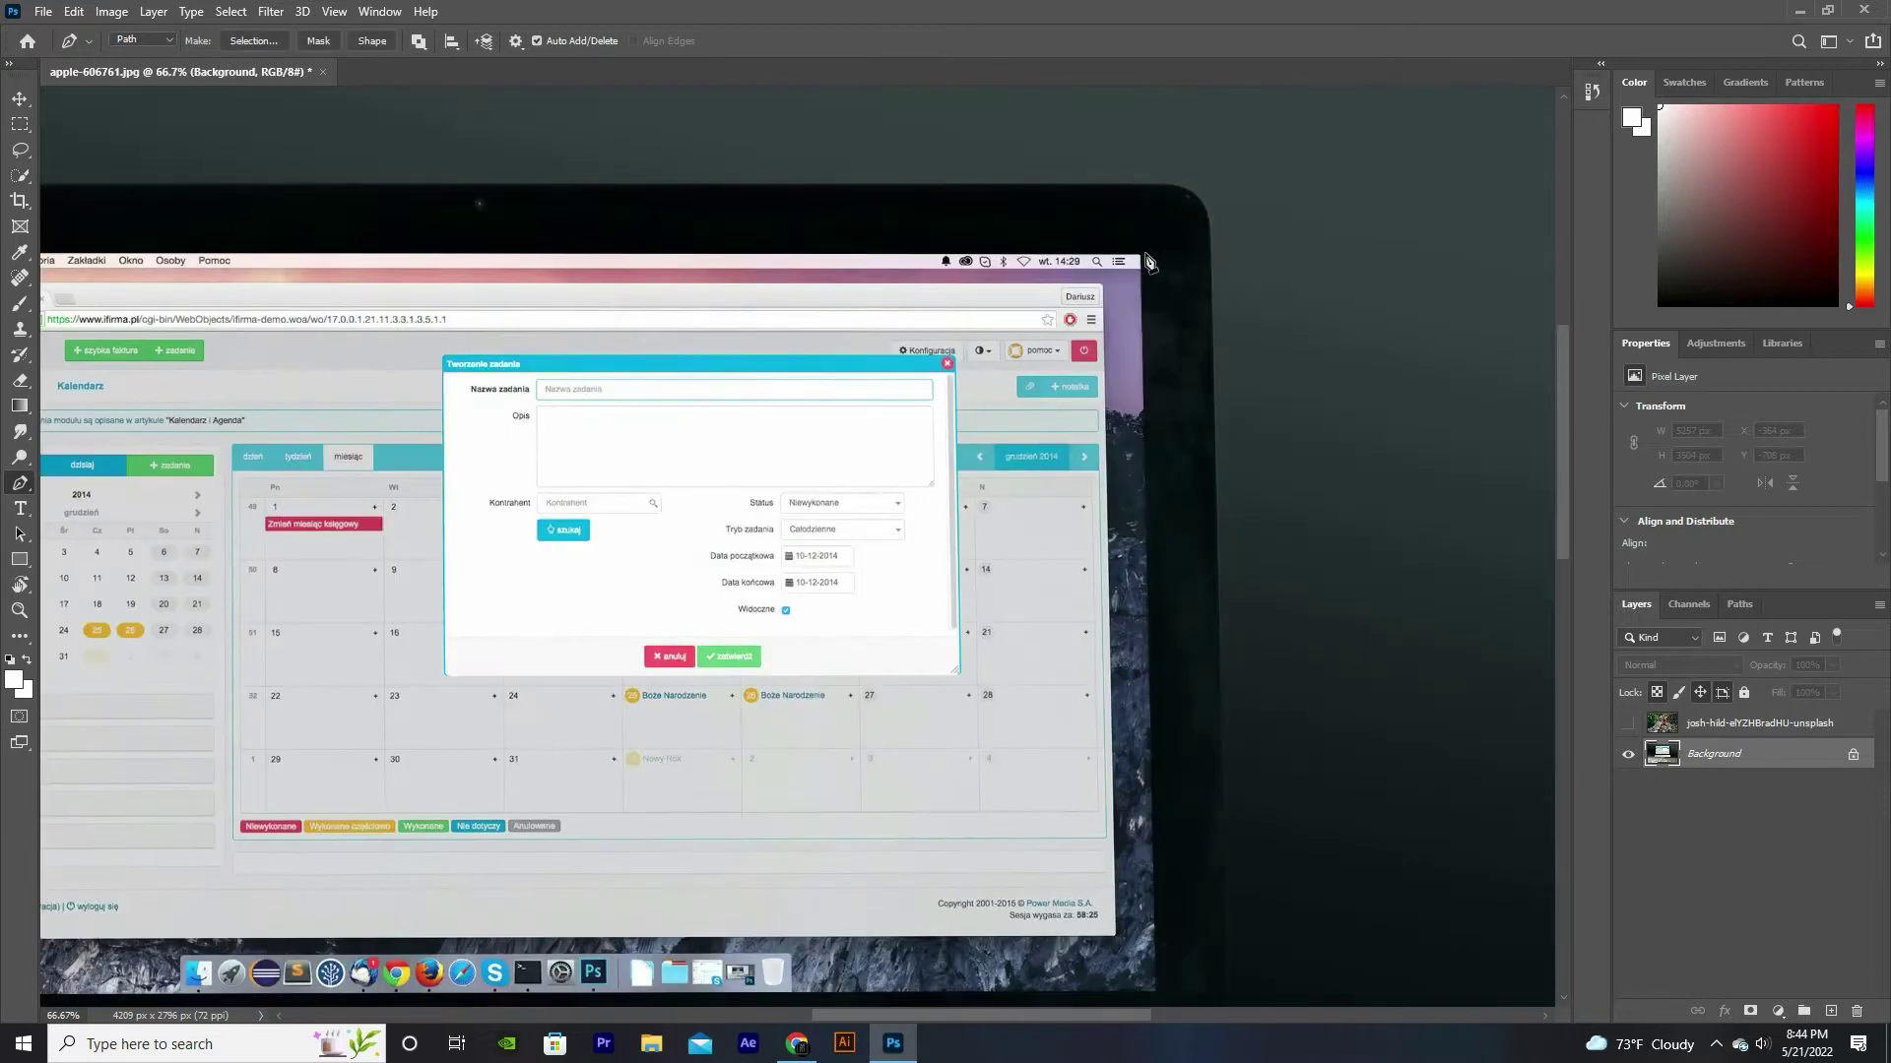
scroll(1179, 697, down, 3)
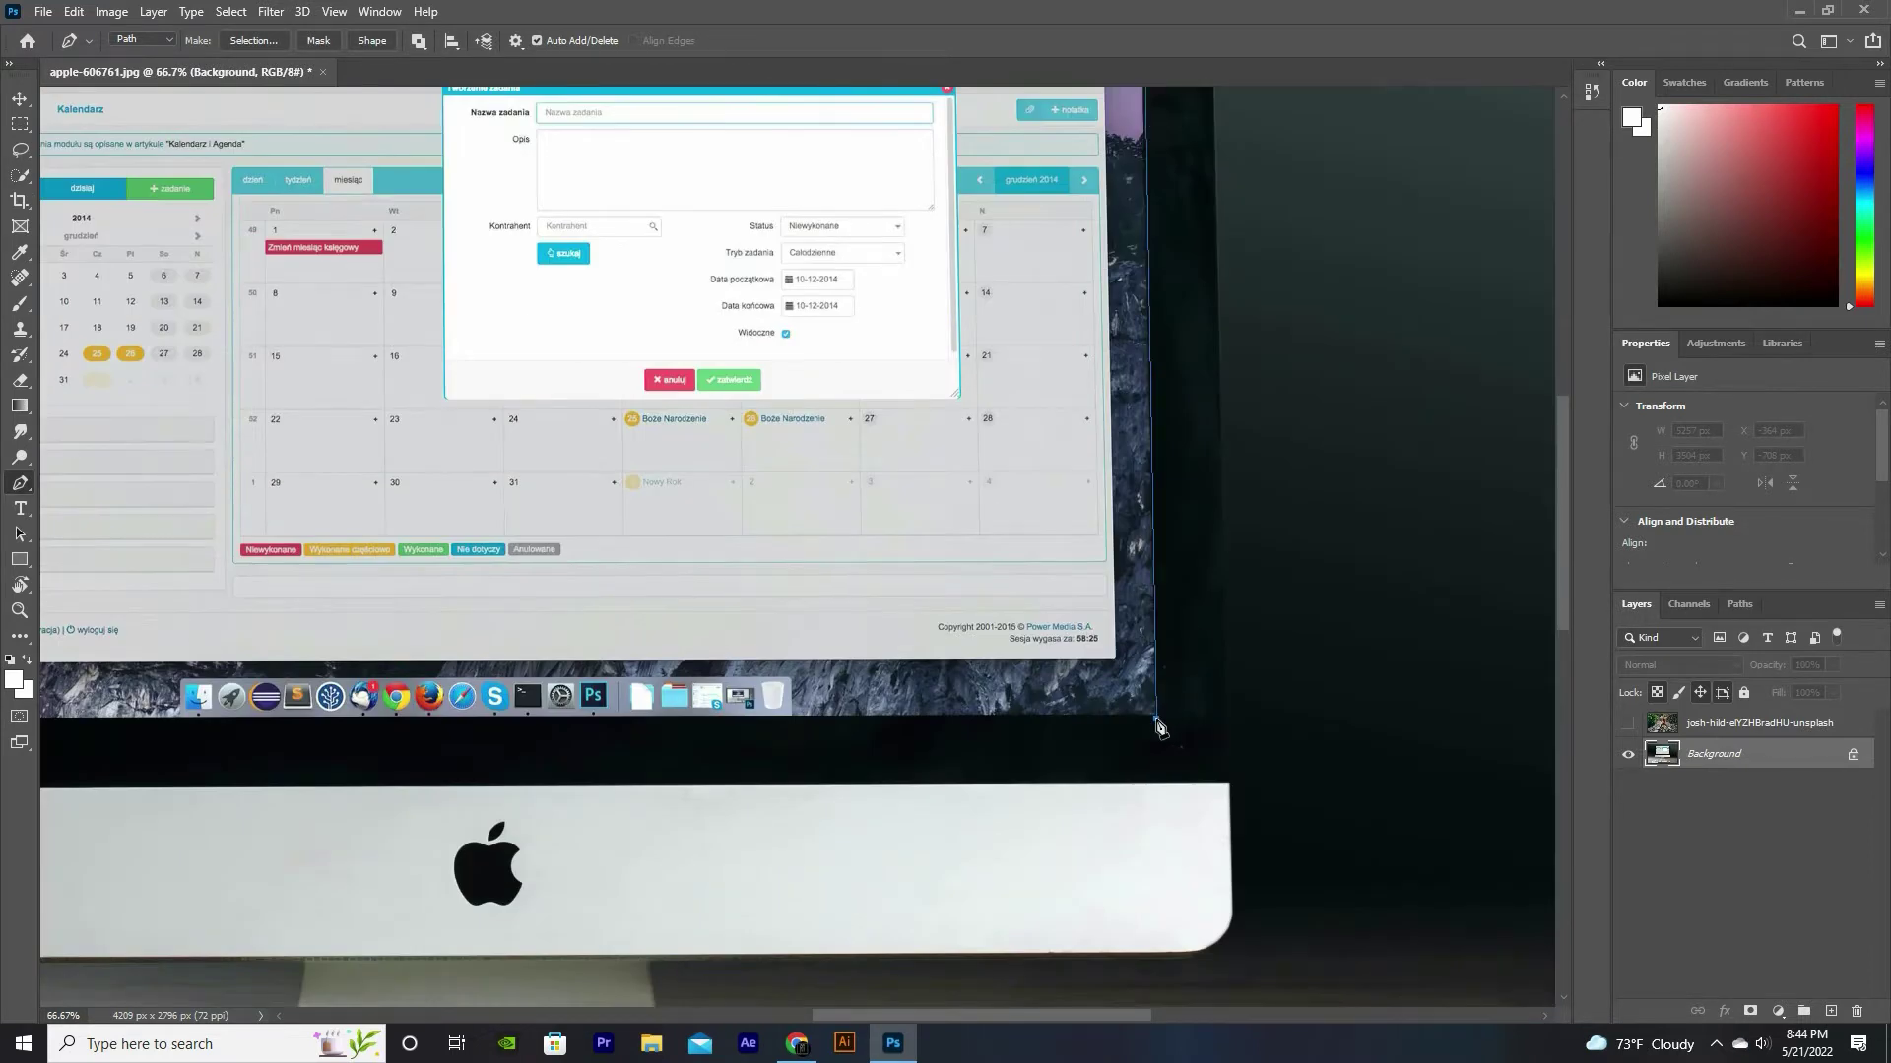
scroll(1159, 729, left, 5)
scroll(830, 872, up, 5)
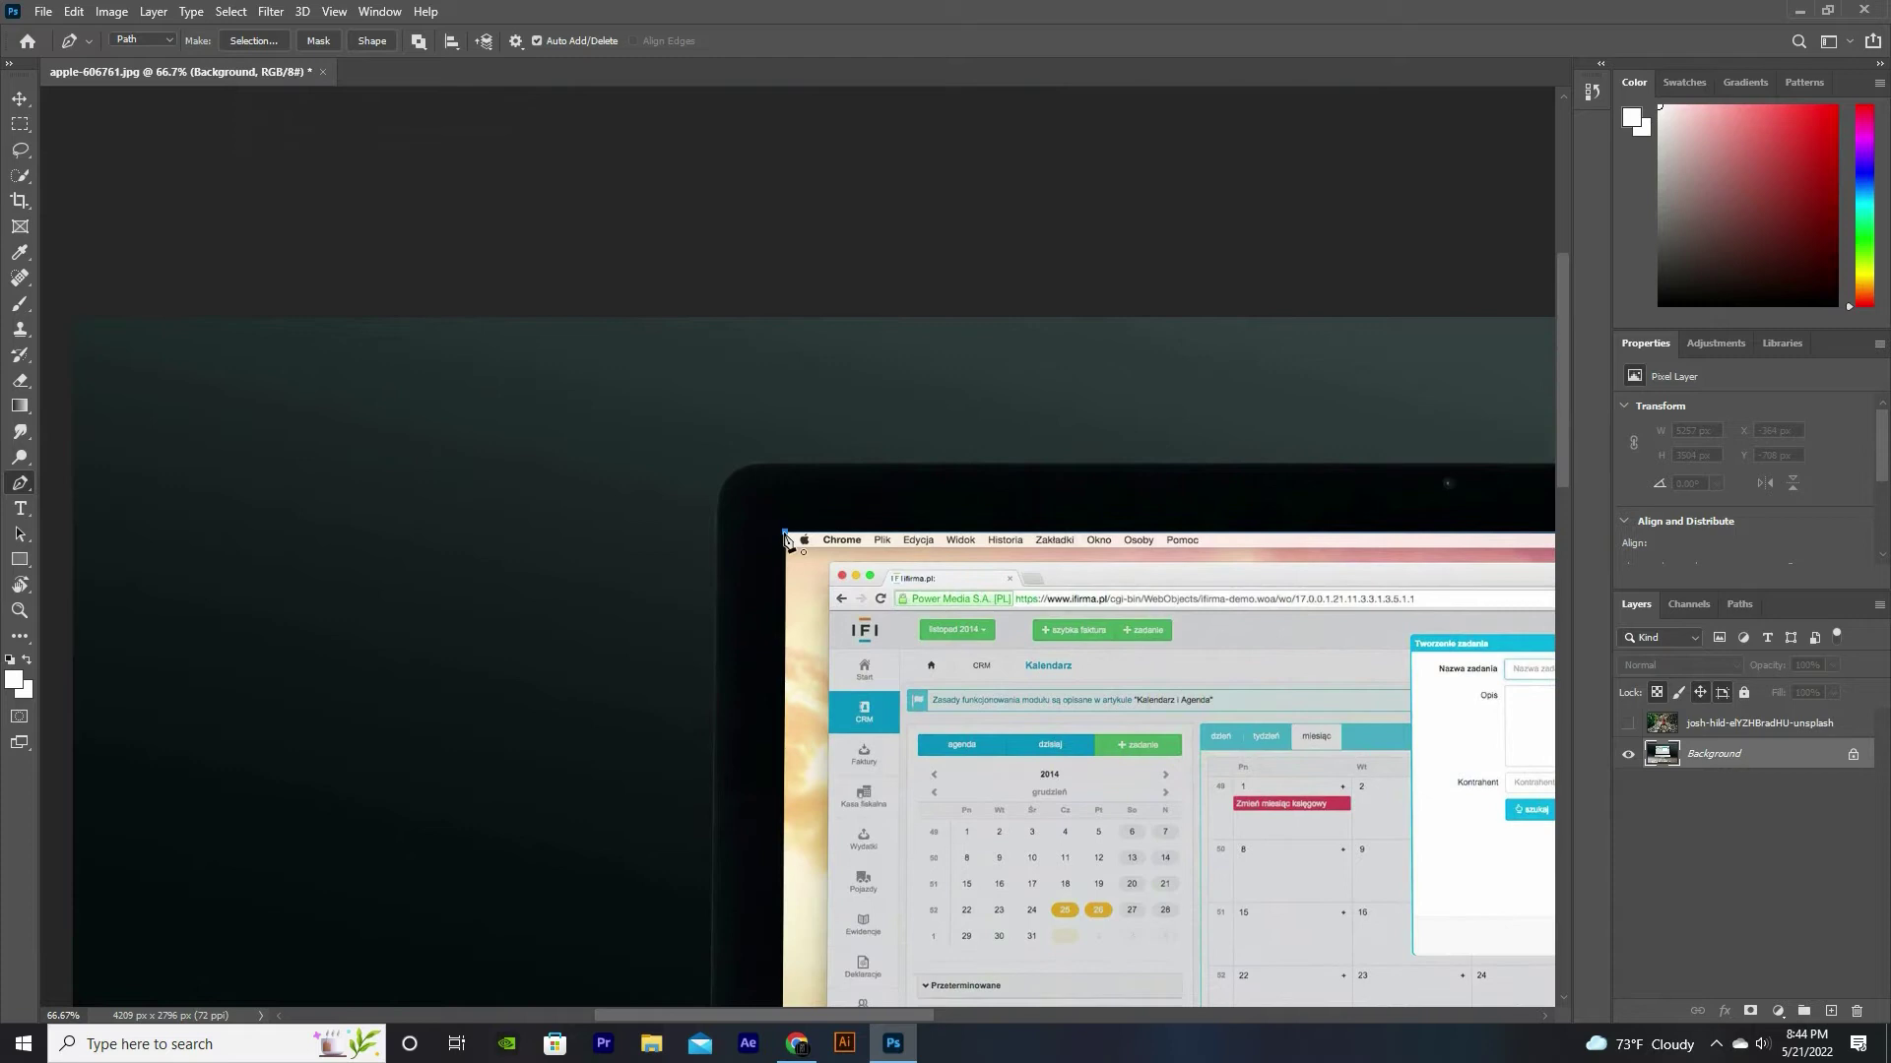
scroll(830, 873, down, 5)
Step: Make a 0-feather selection from the screen path, then show and select the railway layer
key(ctrl+minus)
right_click(912, 307)
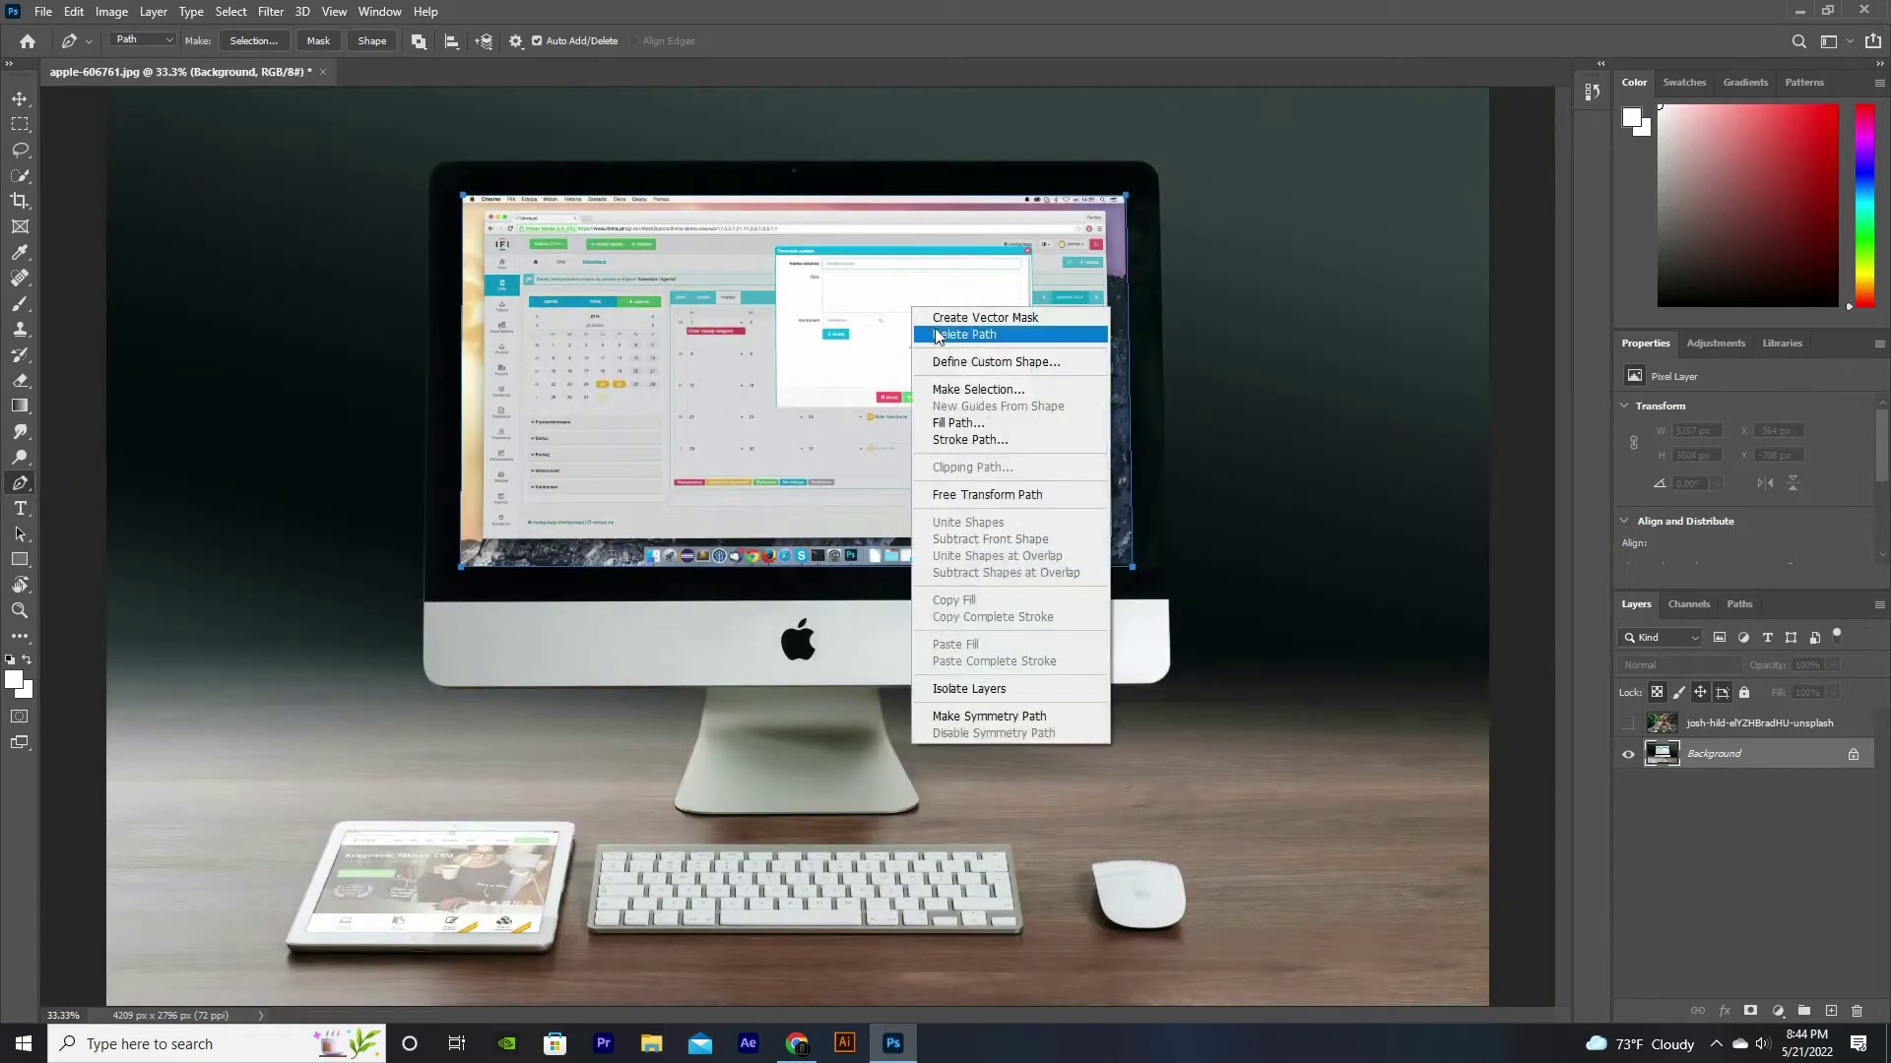
click(1020, 390)
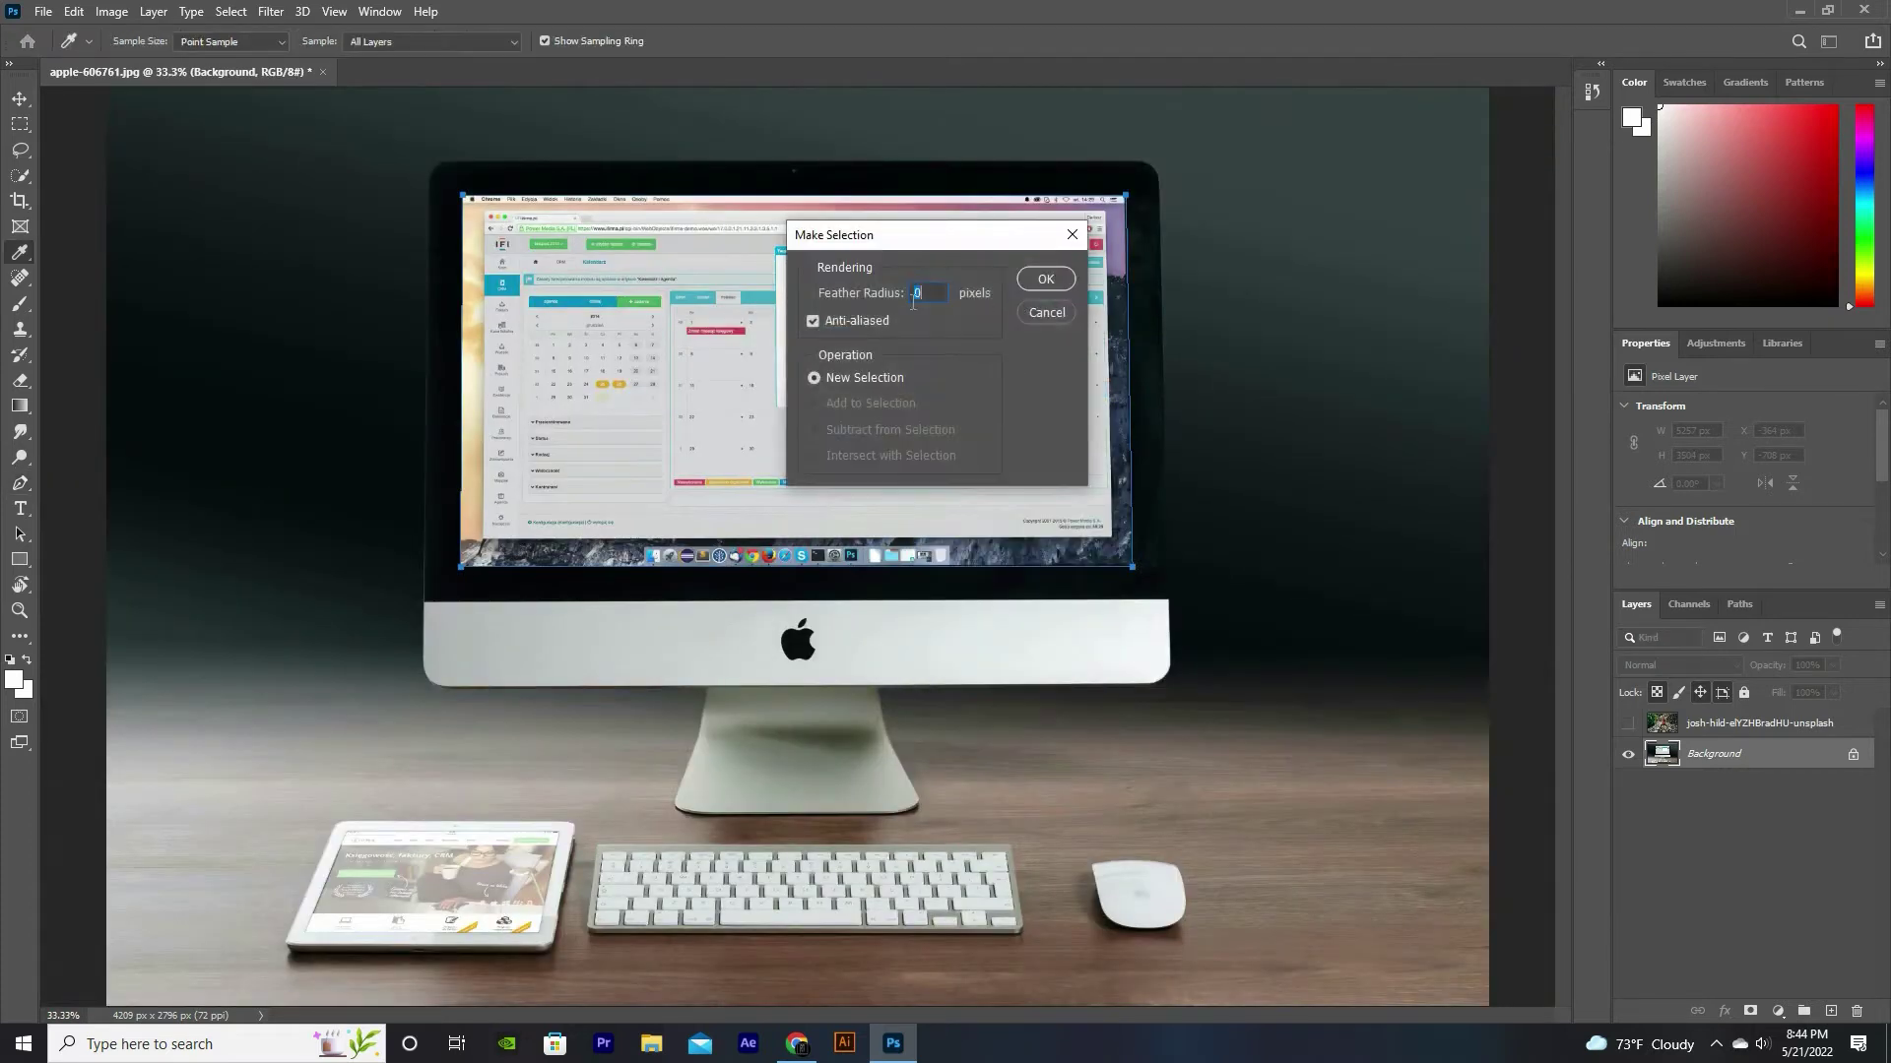
click(1046, 279)
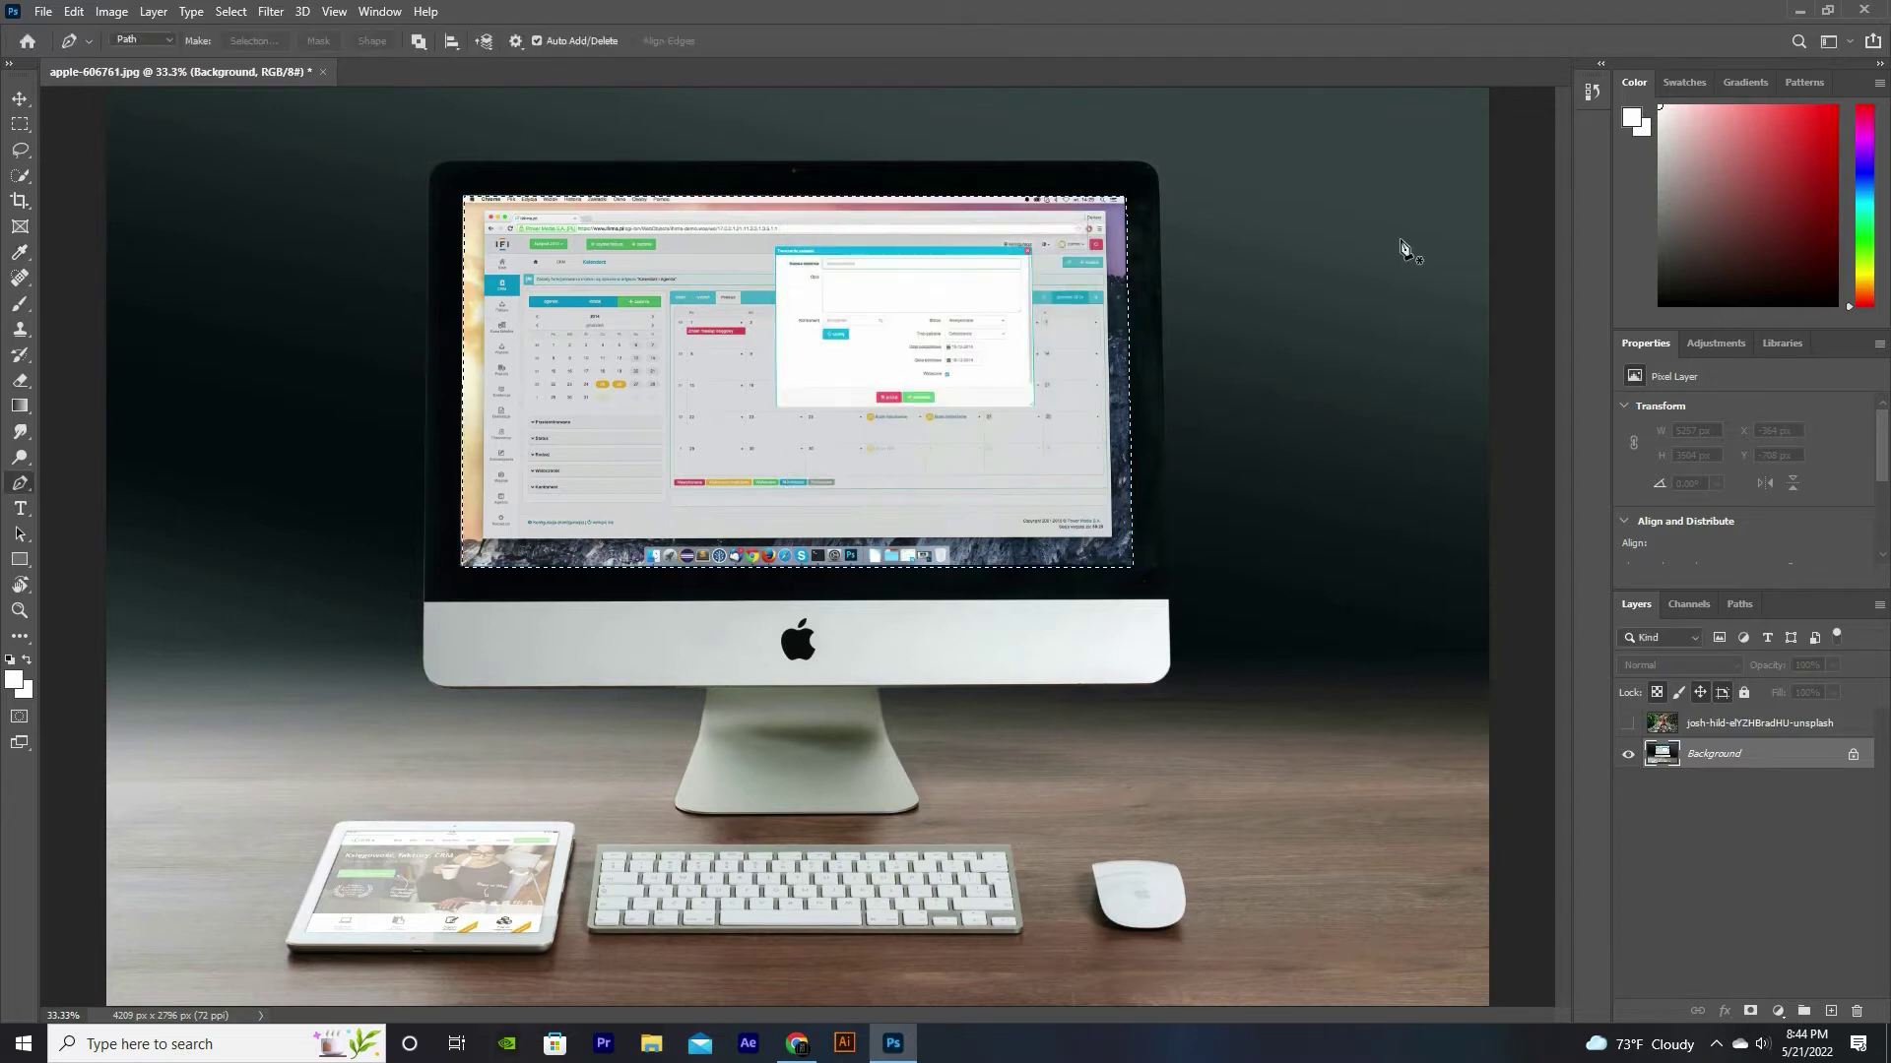
click(1627, 723)
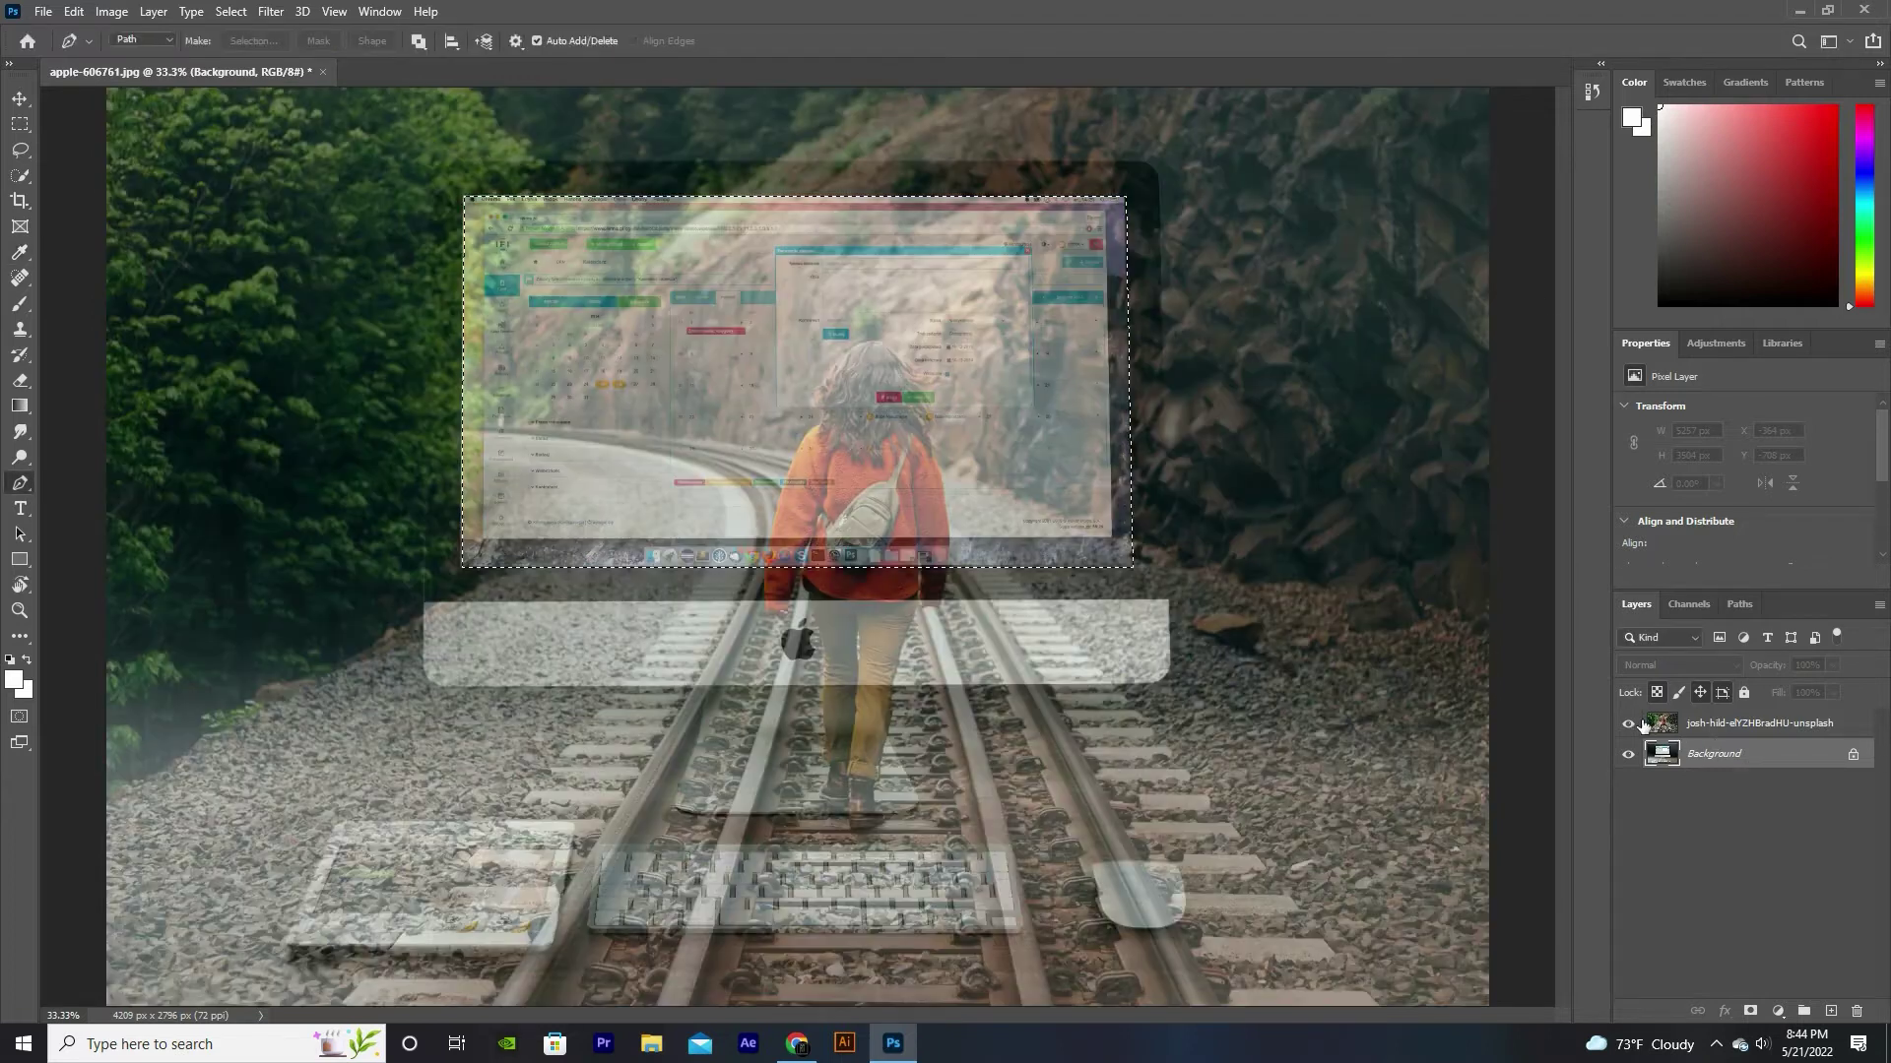
click(1677, 726)
Step: Raise the railway layer to 100% opacity and Quick Select the tracks below the legs
drag(1767, 665, 1885, 657)
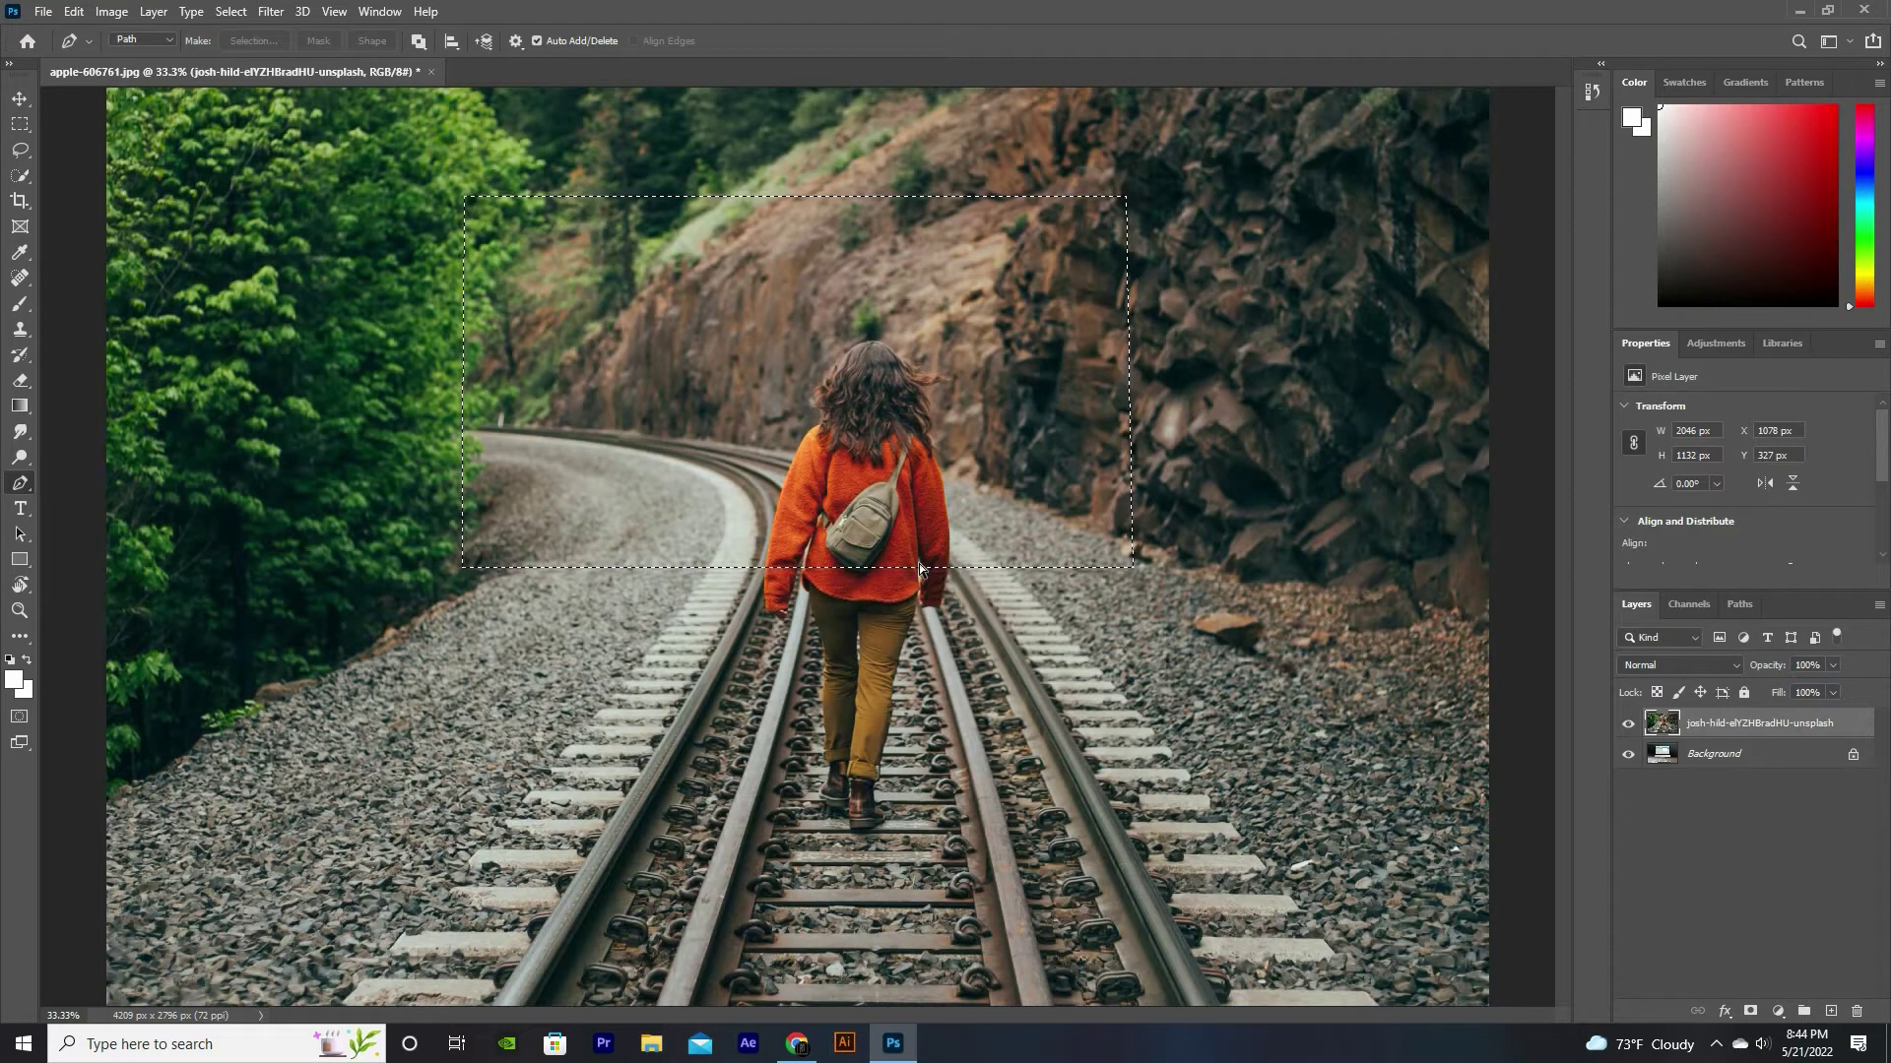
key(ctrl+plus)
key(ctrl+plus)
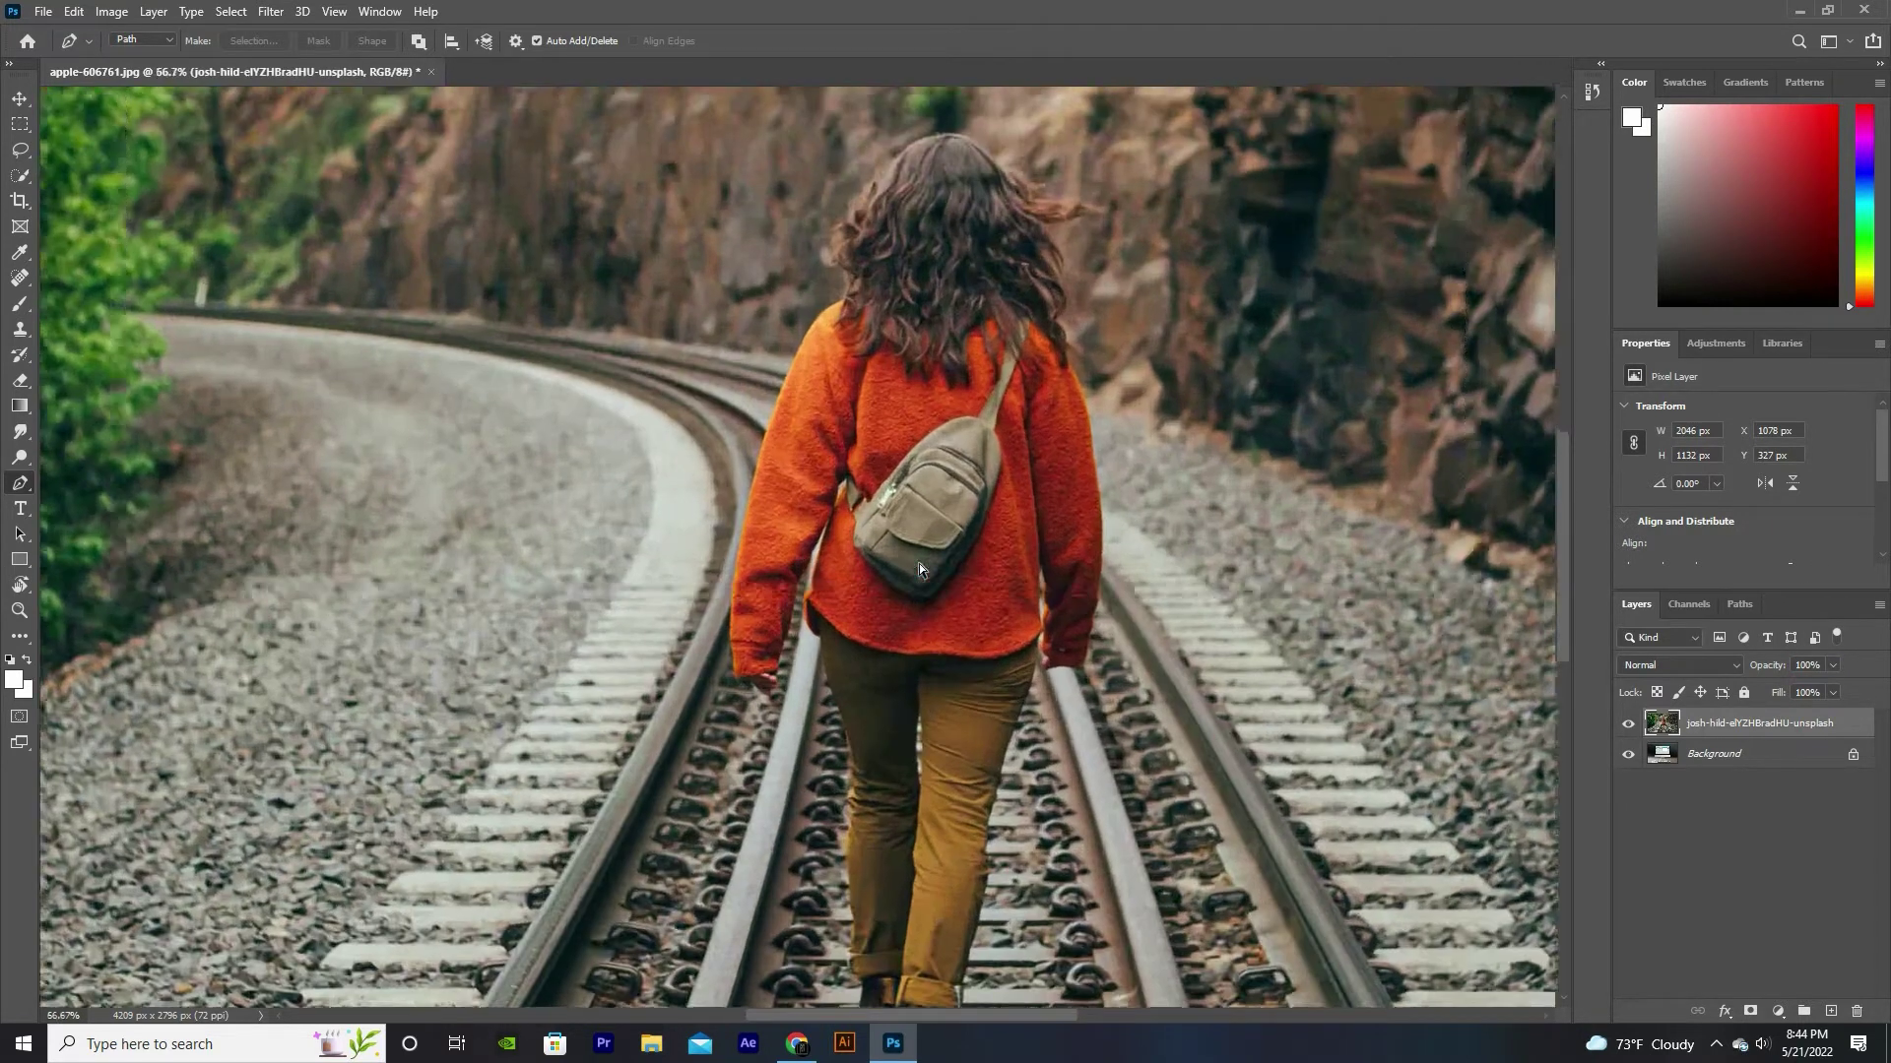
key(ctrl+plus)
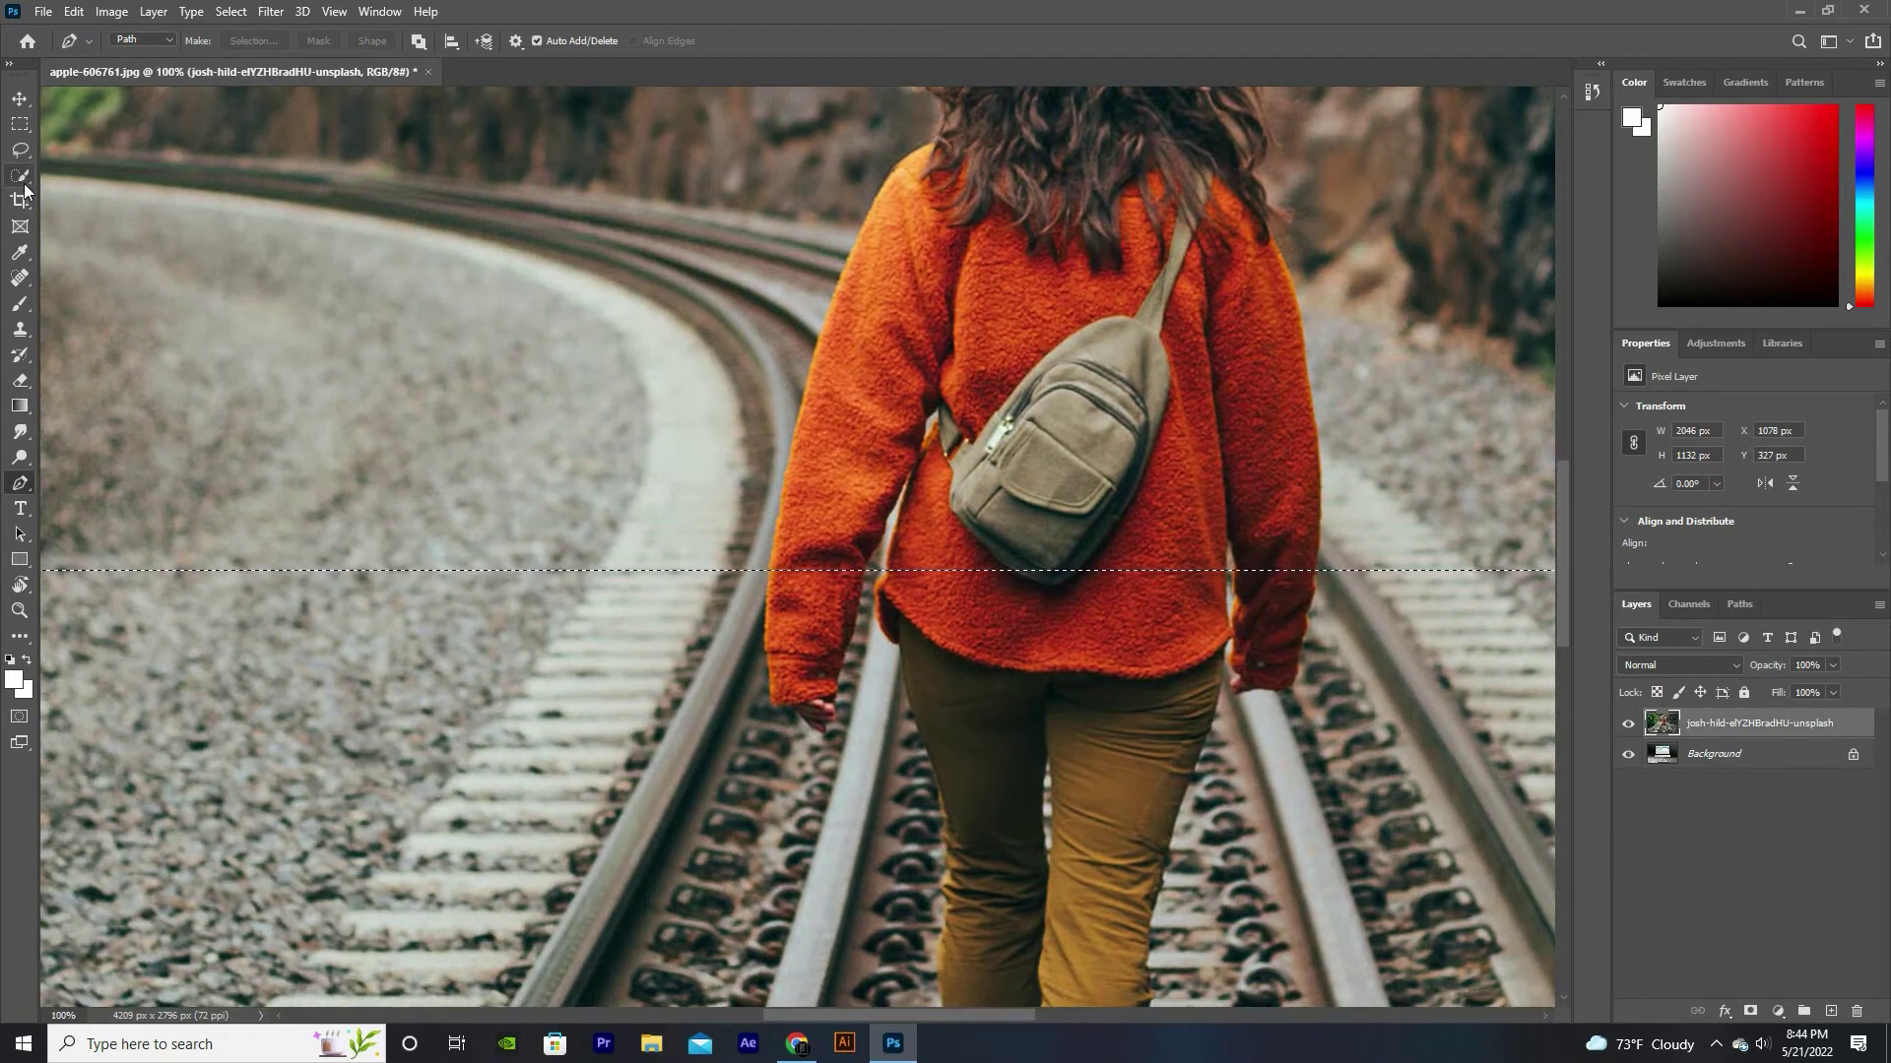
click(22, 179)
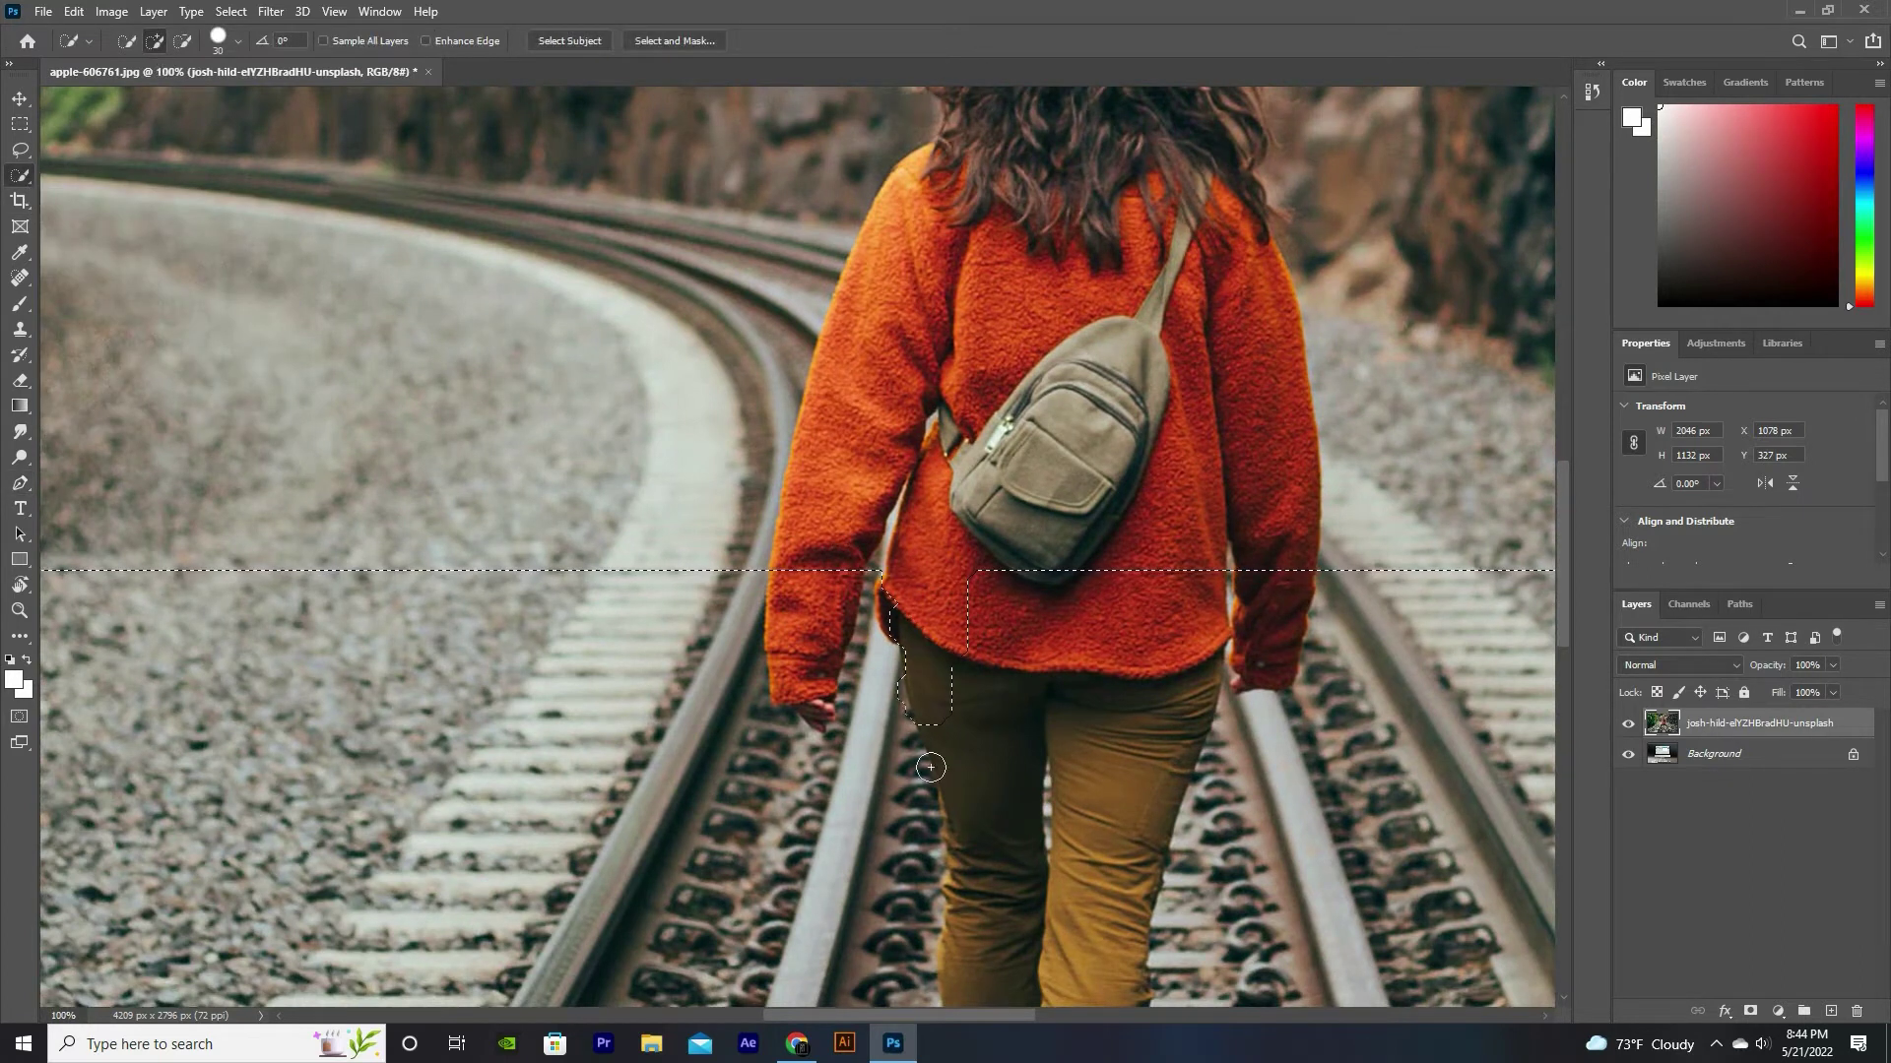
key(ctrl+minus)
key(ctrl+minus)
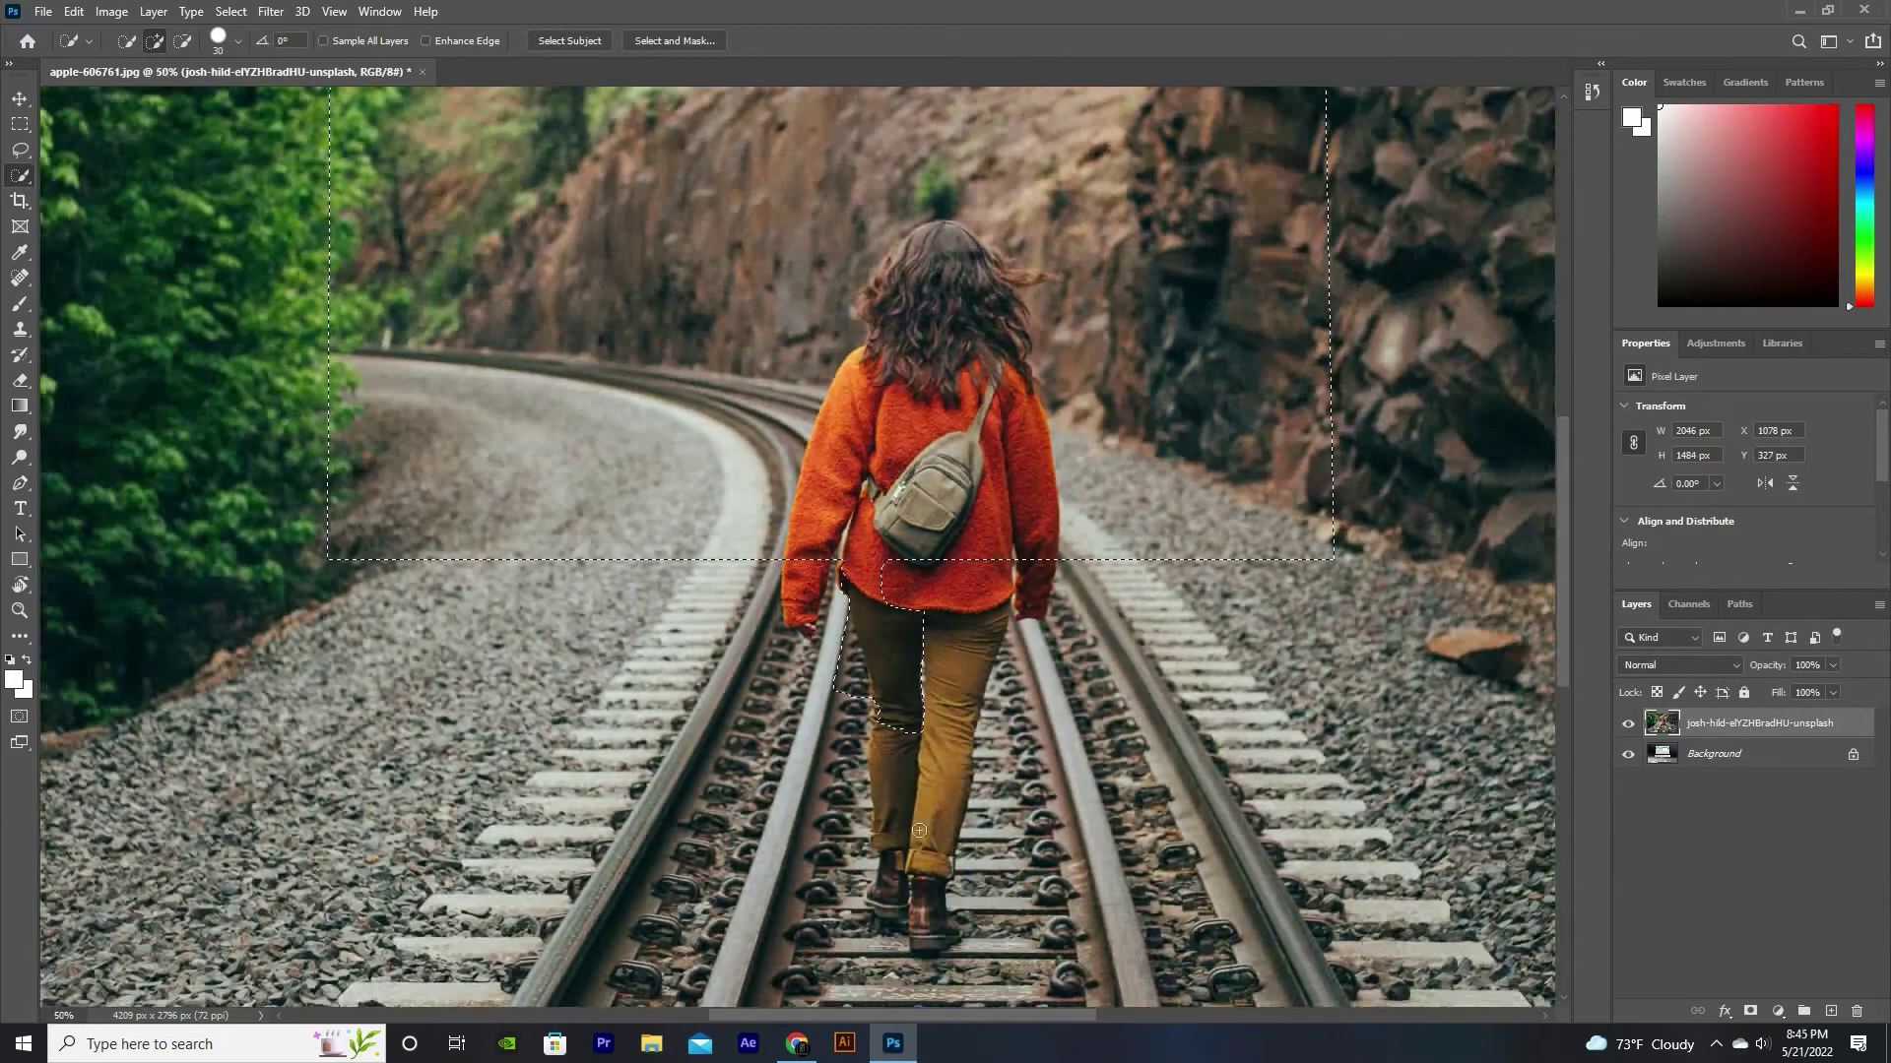
scroll(953, 754, down, 5)
drag(886, 640, 1214, 576)
Step: Extend the selection along the right rail and trim stray gravel from it
scroll(1214, 576, up, 3)
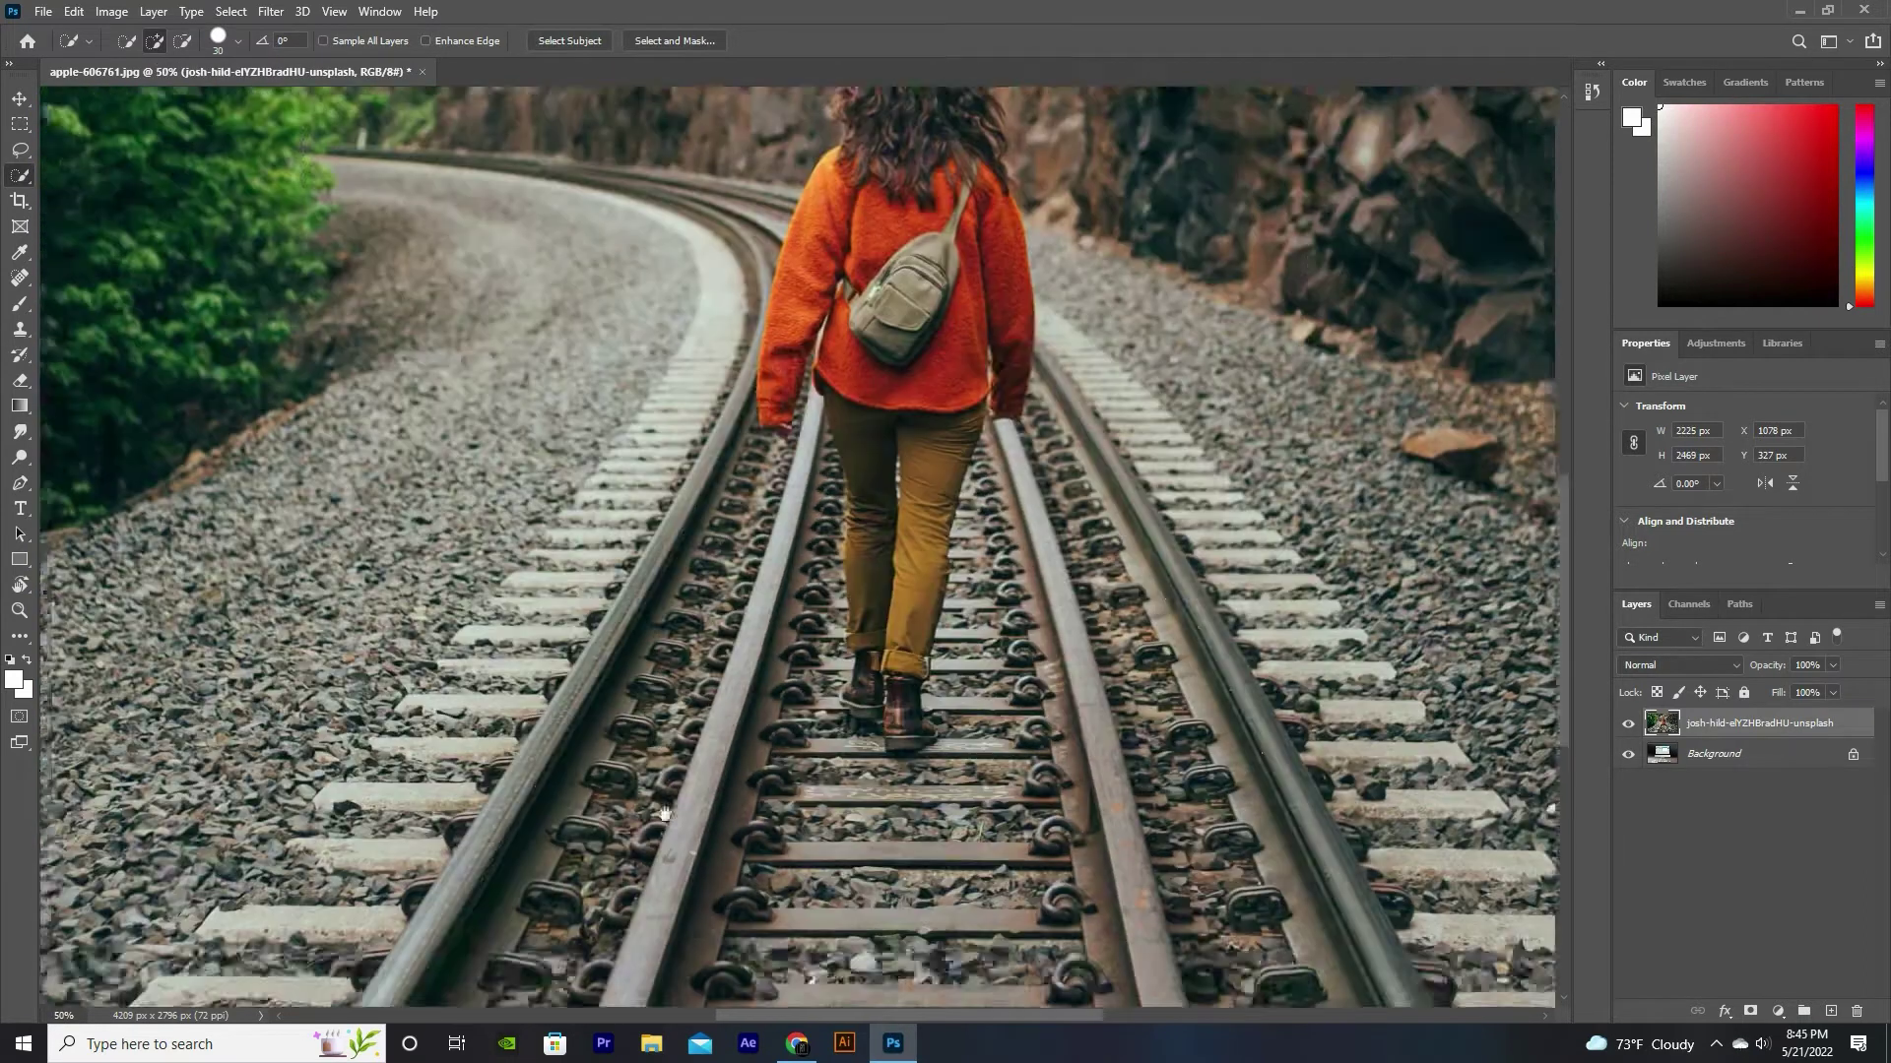
drag(532, 886, 743, 463)
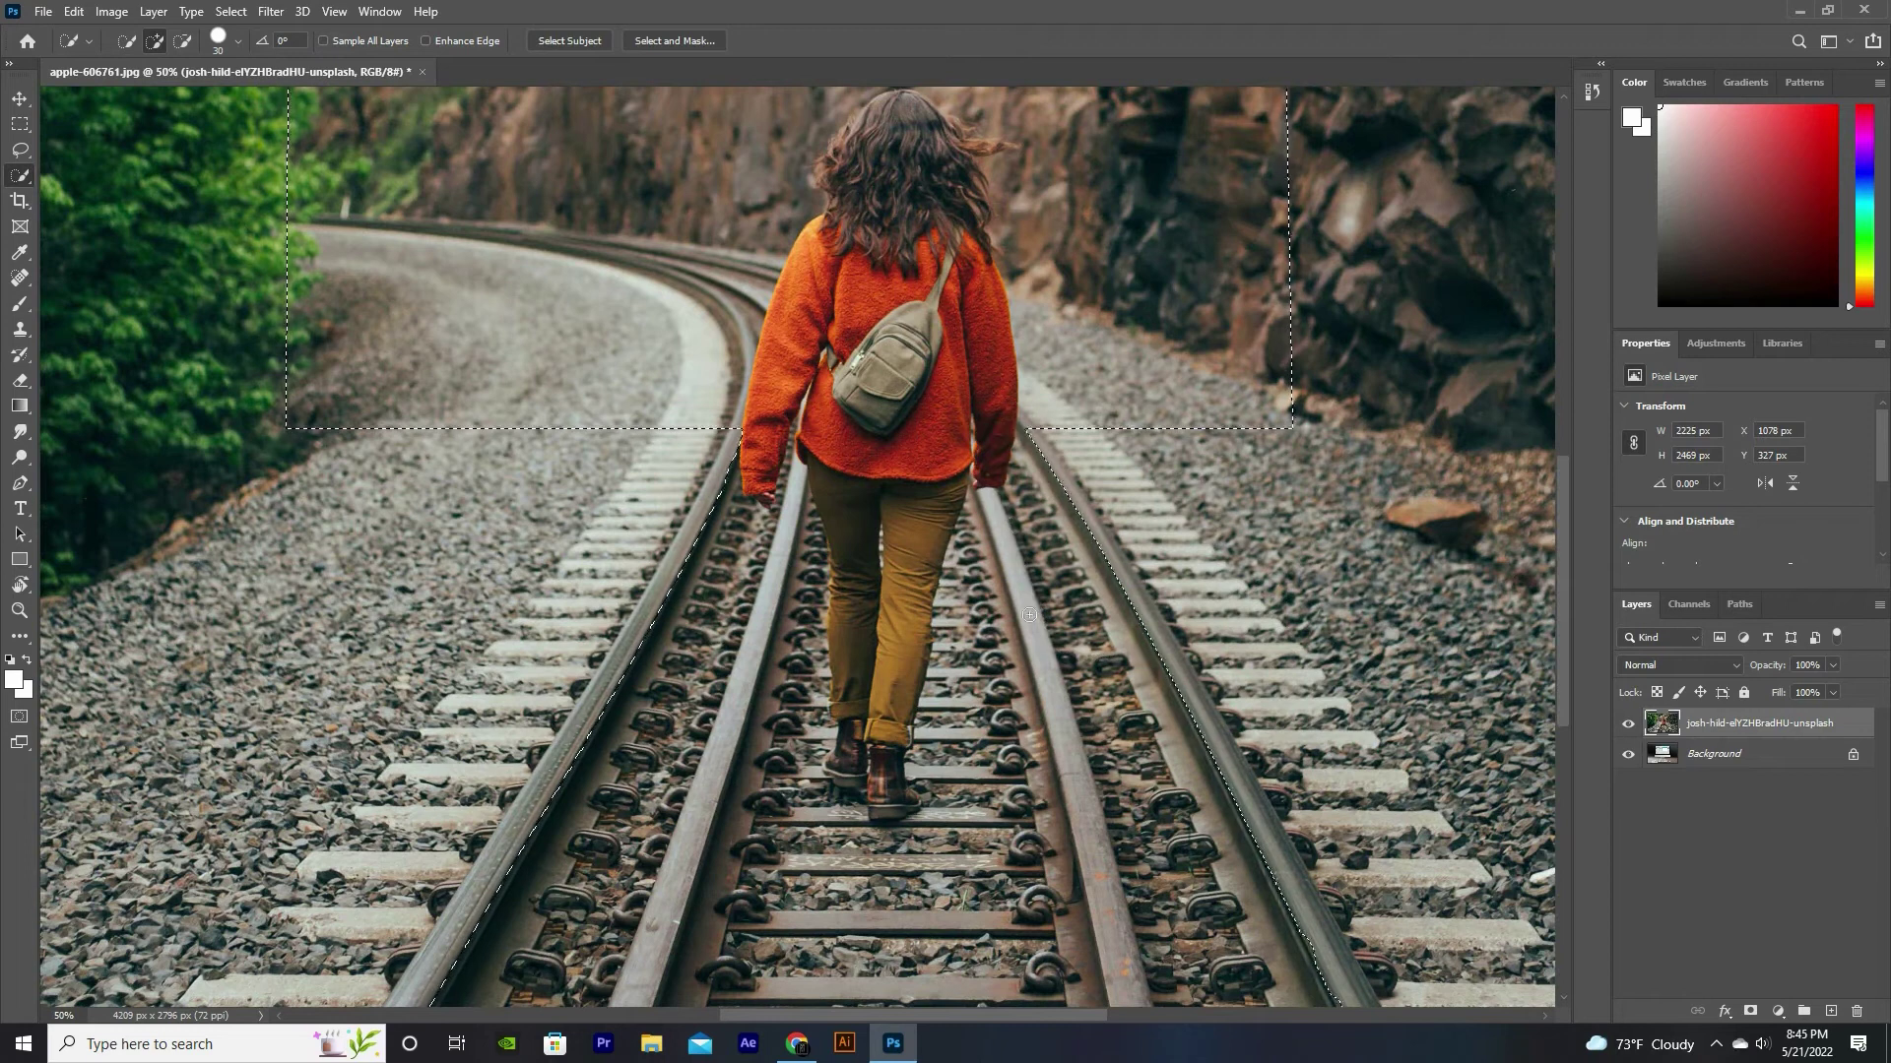
drag(1215, 871, 1156, 635)
click(1156, 635)
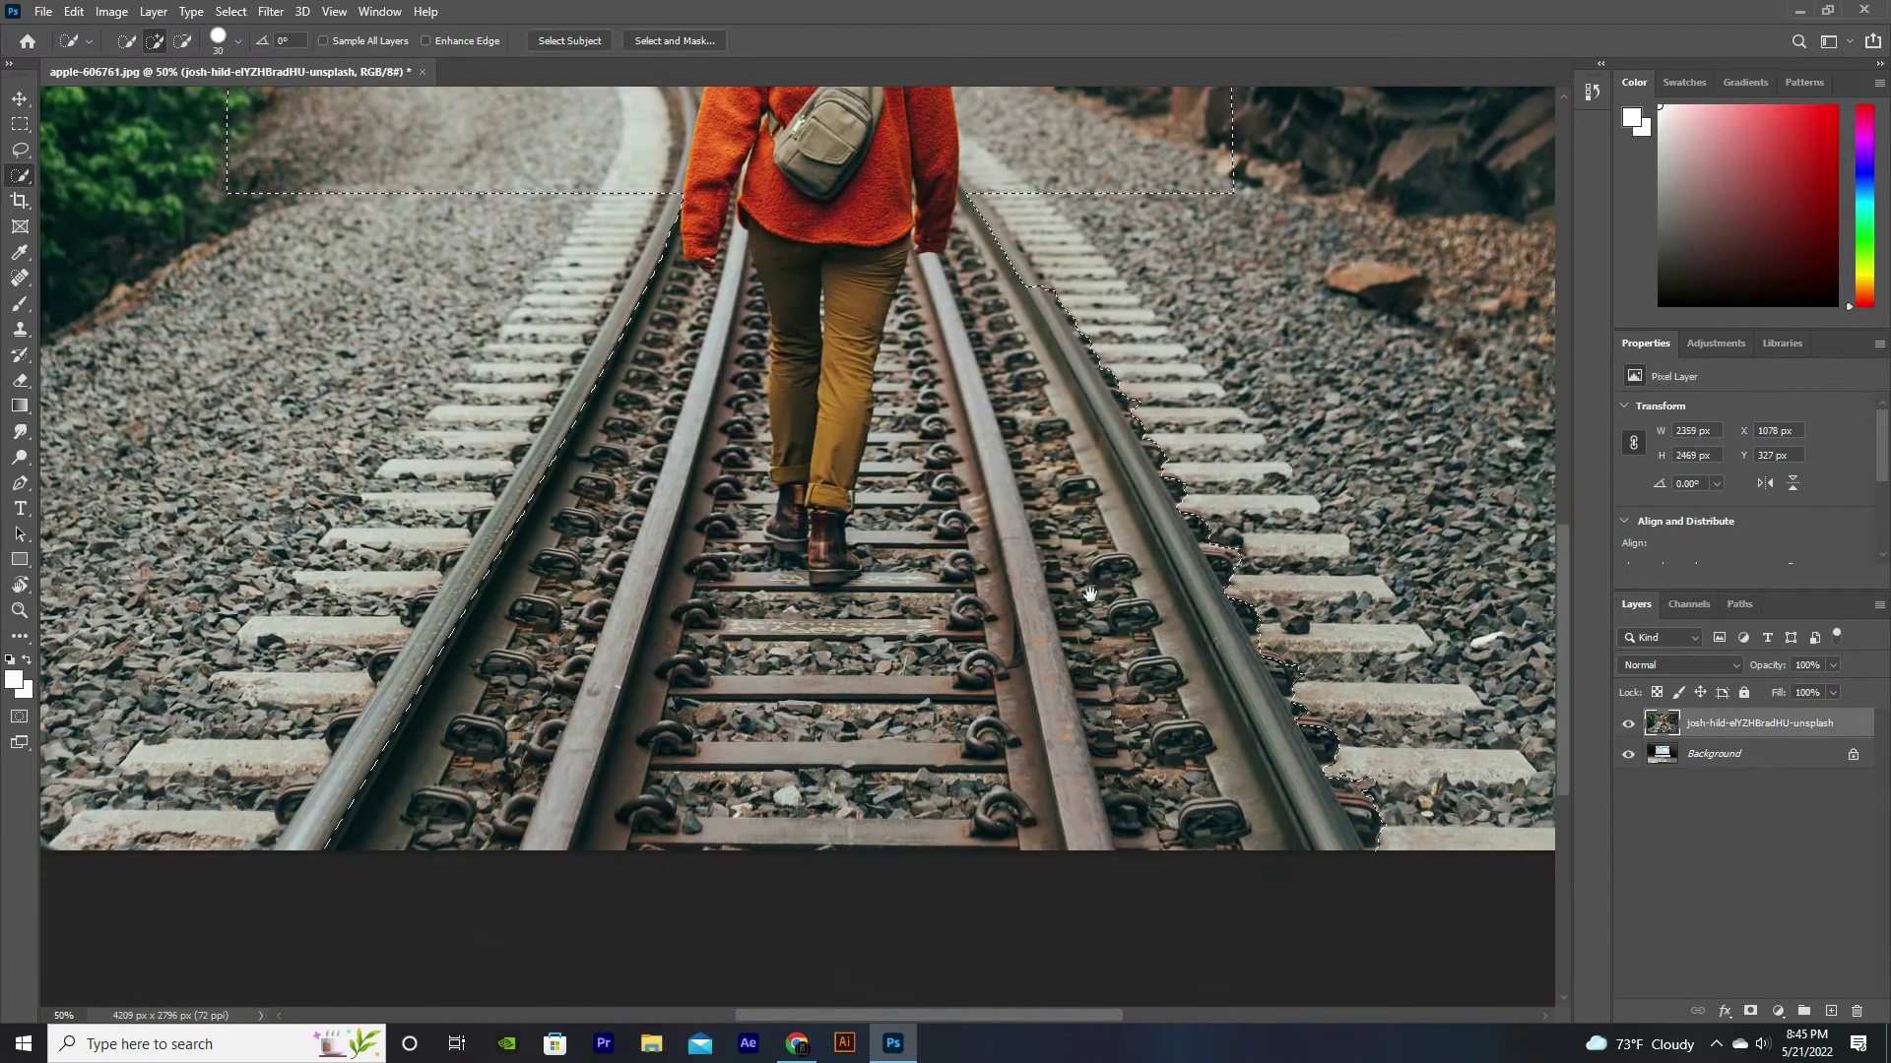
scroll(598, 546, up, 2)
scroll(598, 547, down, 1)
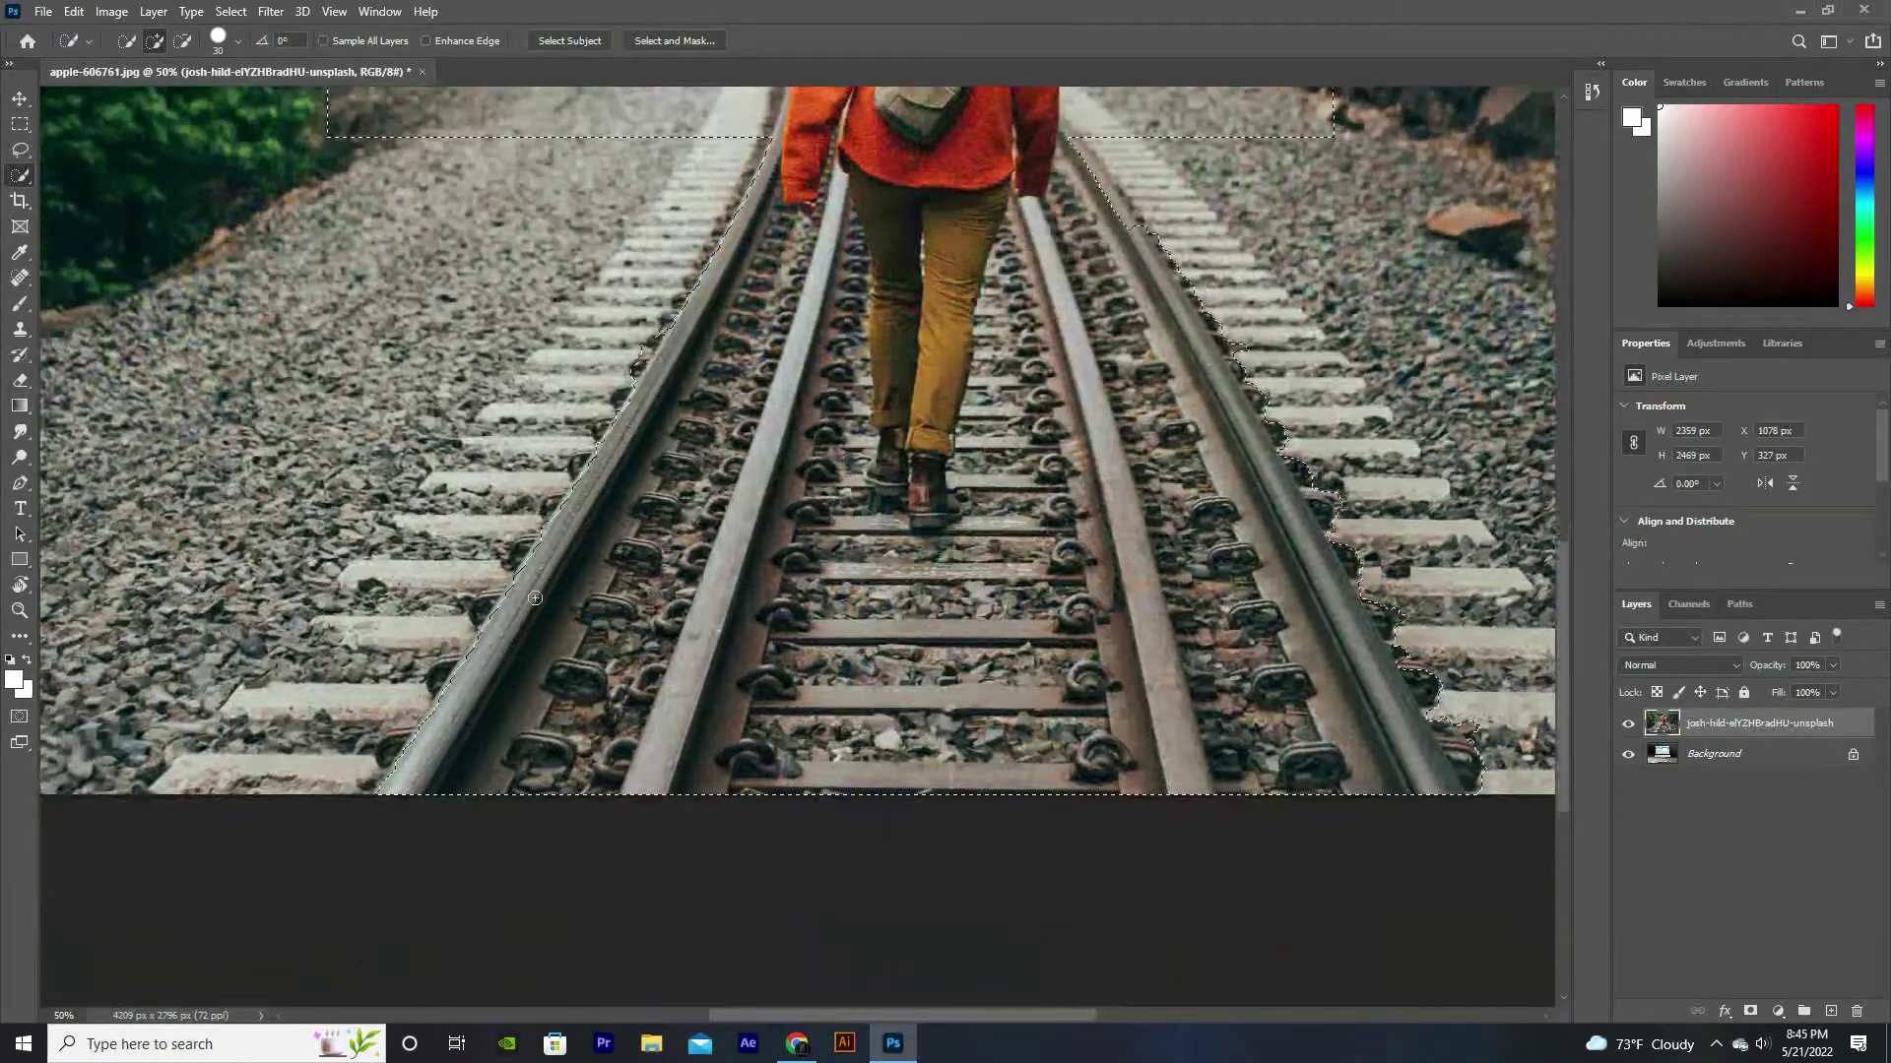
alt+click(638, 516)
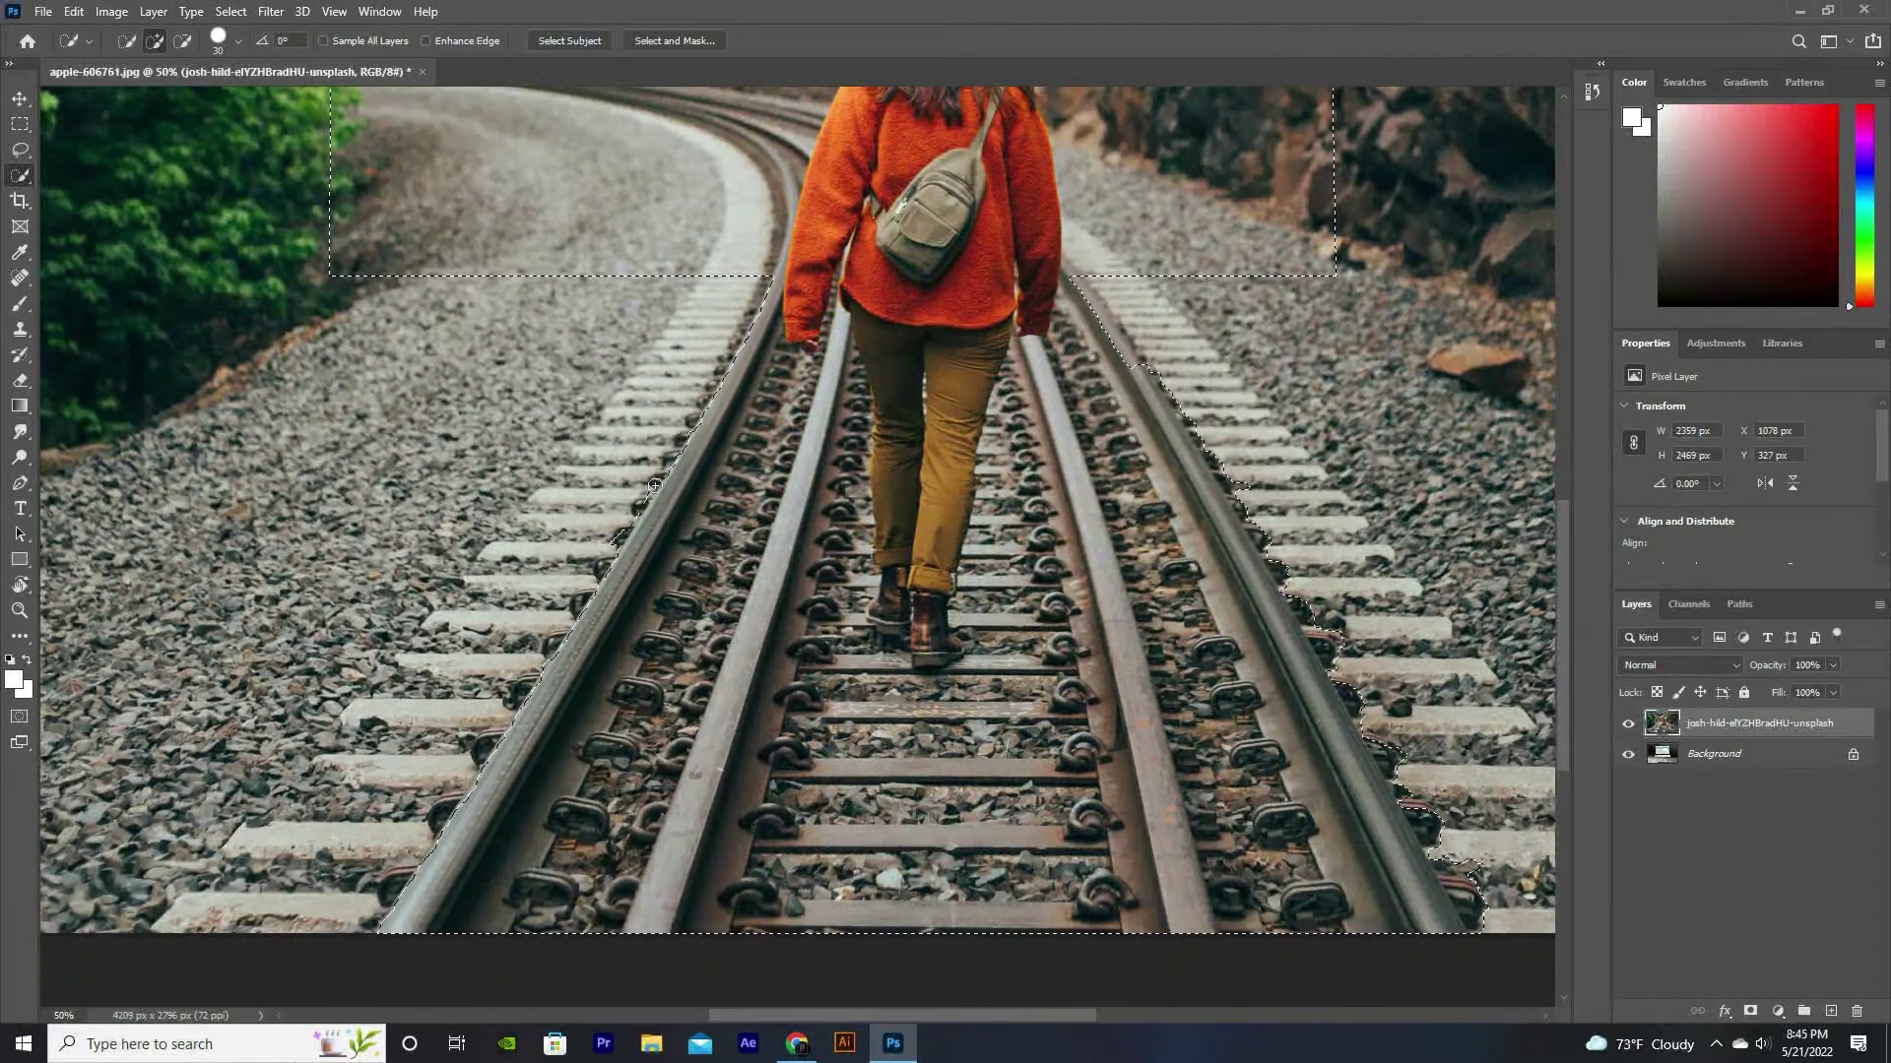
scroll(654, 482, down, 1)
scroll(654, 483, up, 1)
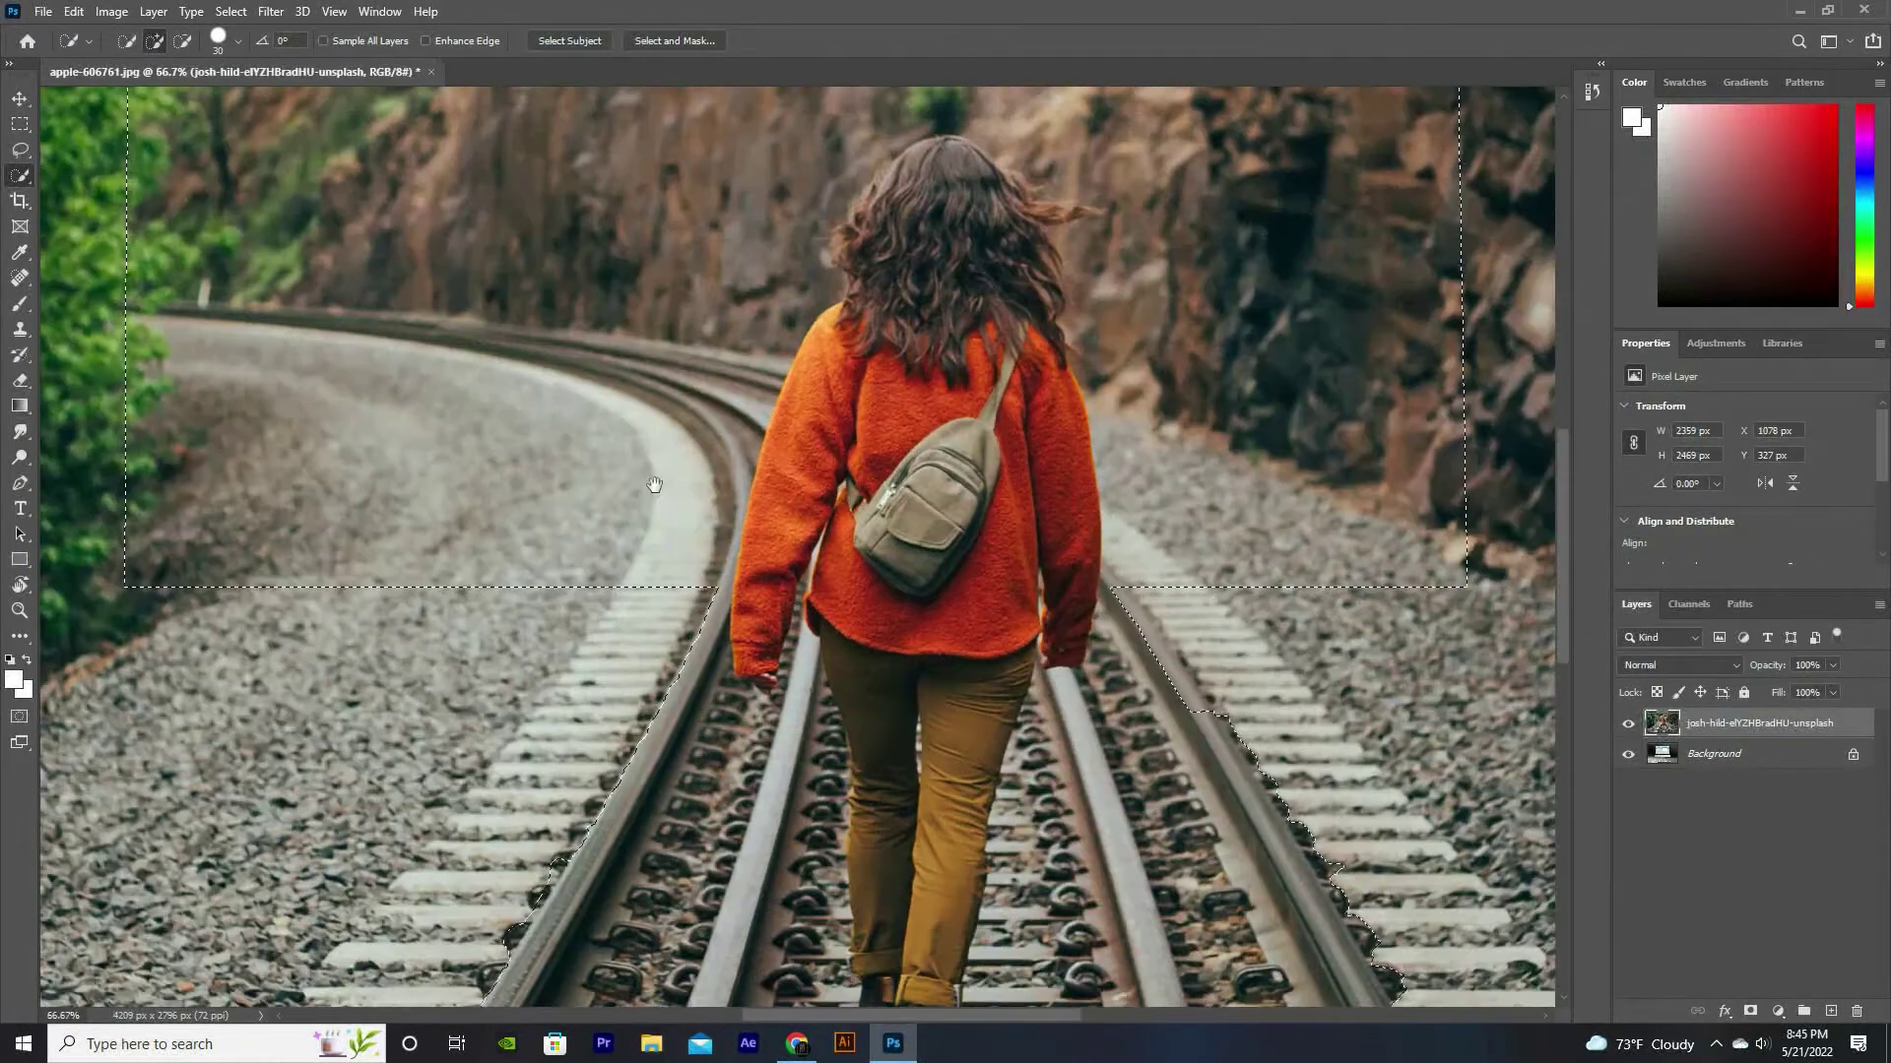
scroll(923, 333, up, 1)
scroll(930, 376, up, 1)
alt+click(720, 677)
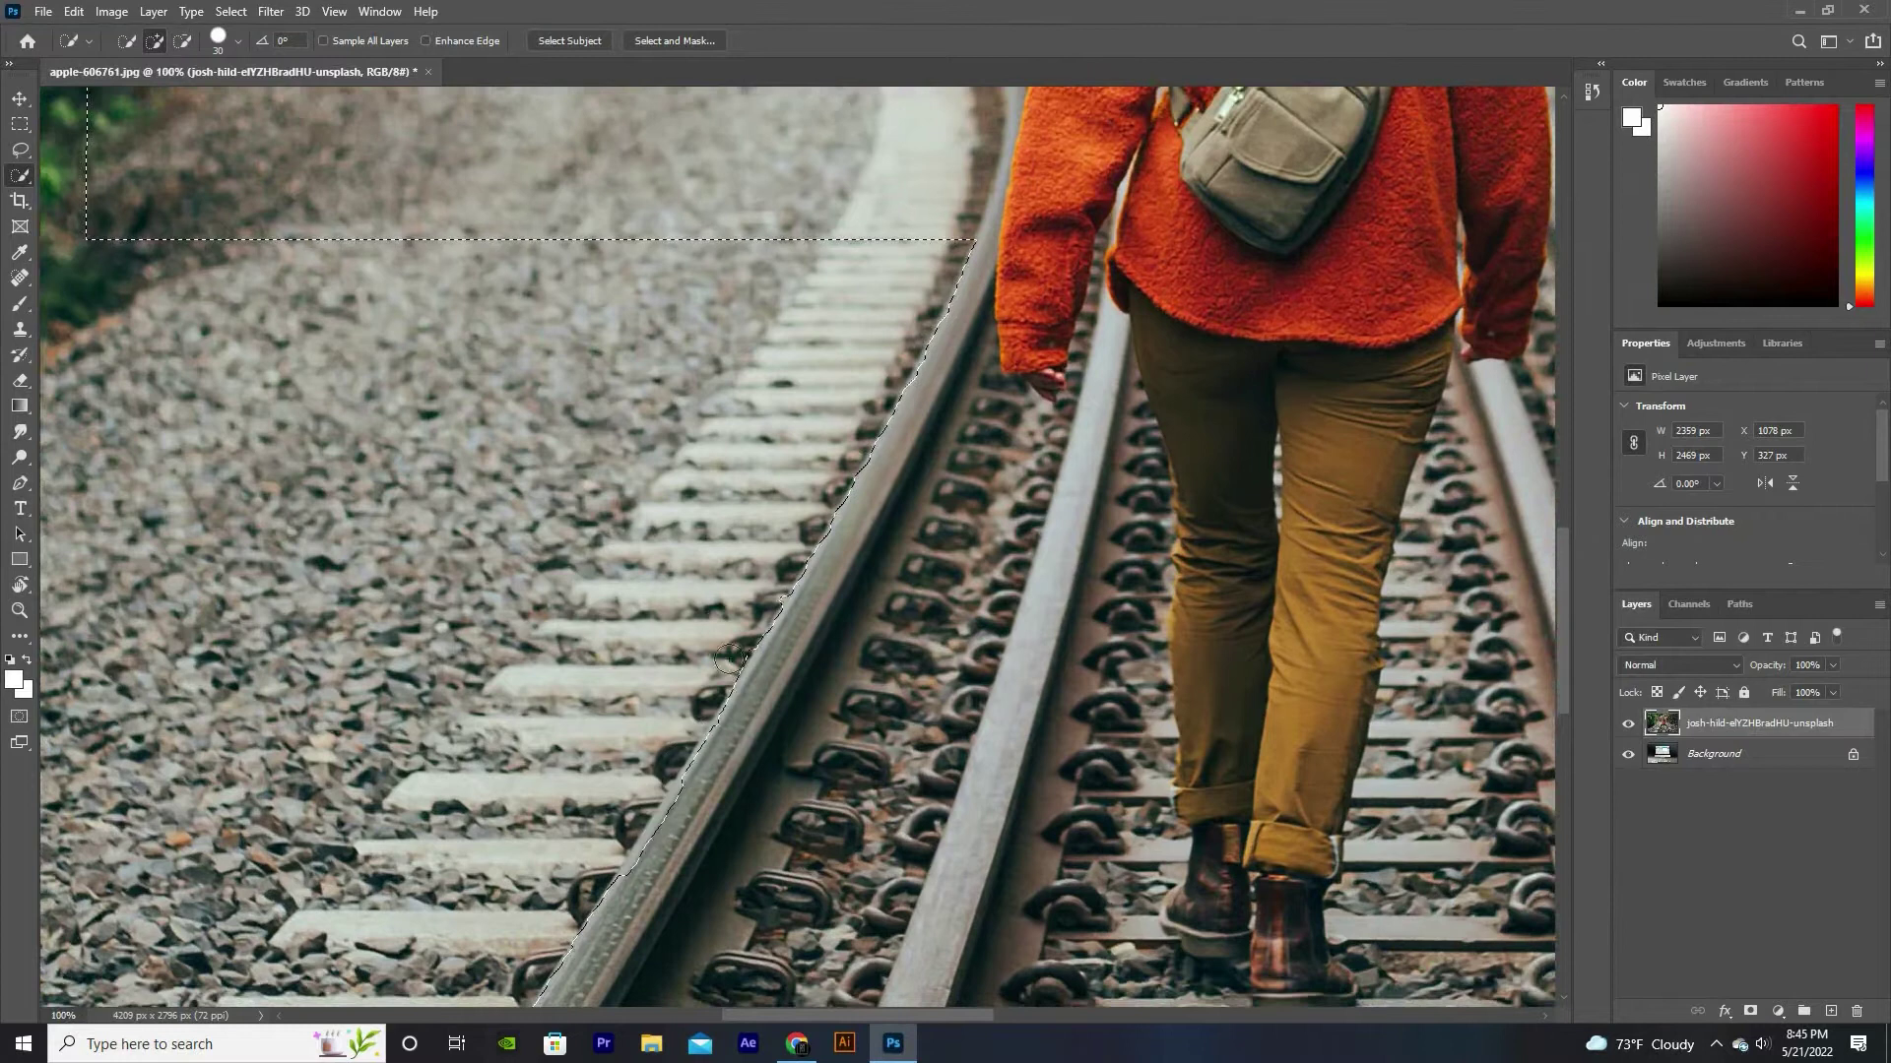
Step: Subtract the sleeper bulge and sleeper ends from the right rail's selection edge
scroll(650, 551, down, 5)
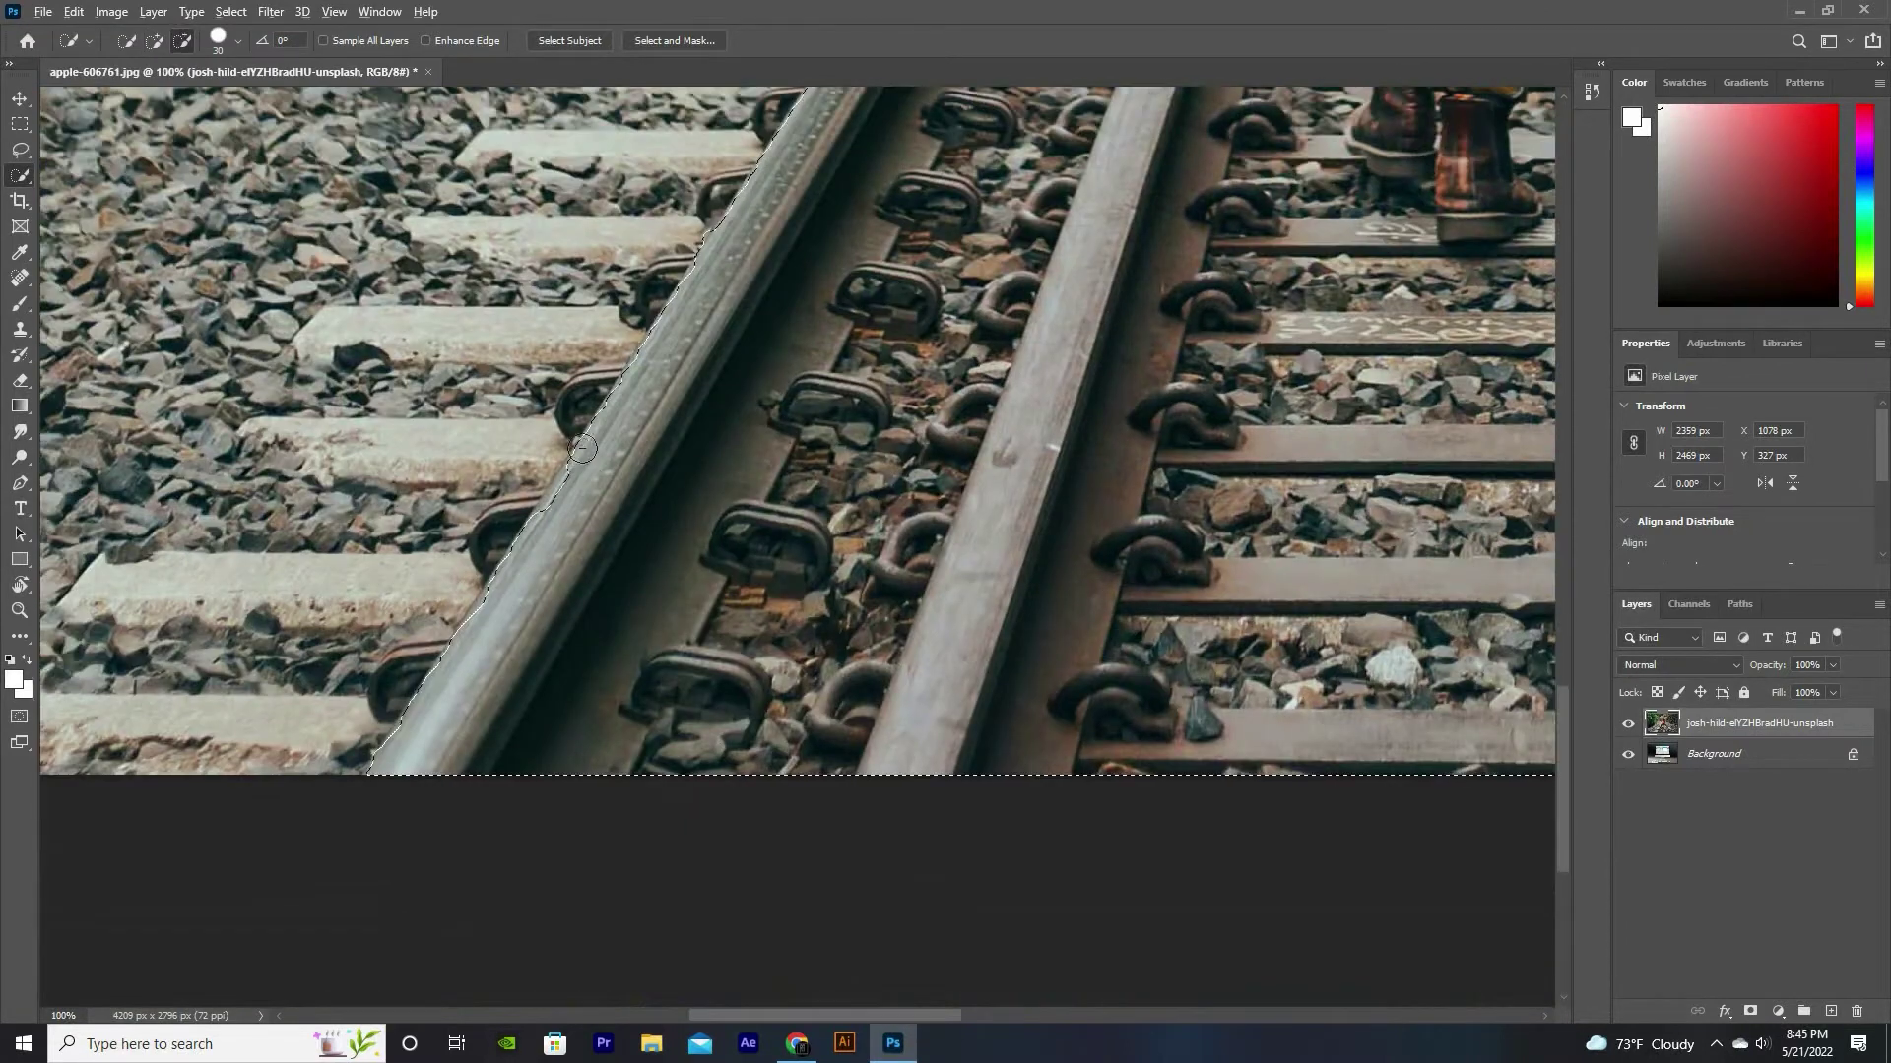
scroll(739, 541, right, 10)
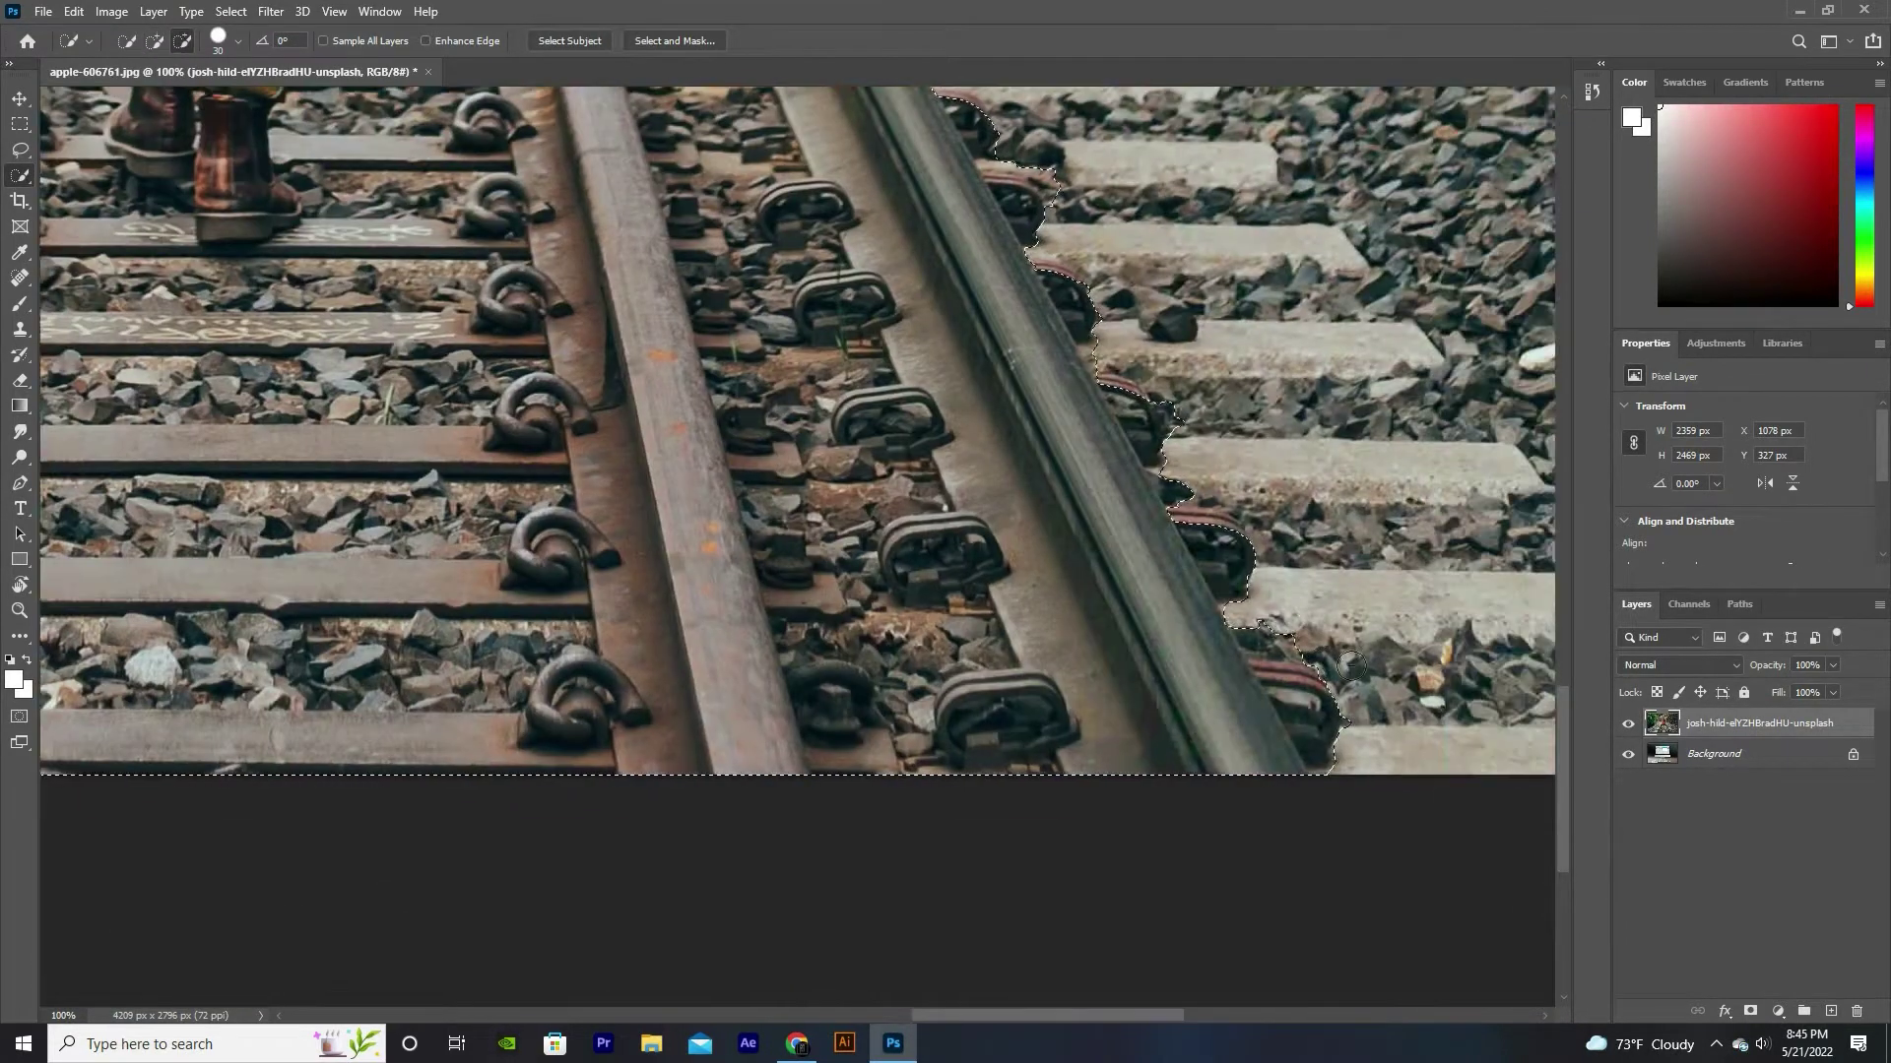
key(ctrl+plus)
drag(1537, 679, 757, 534)
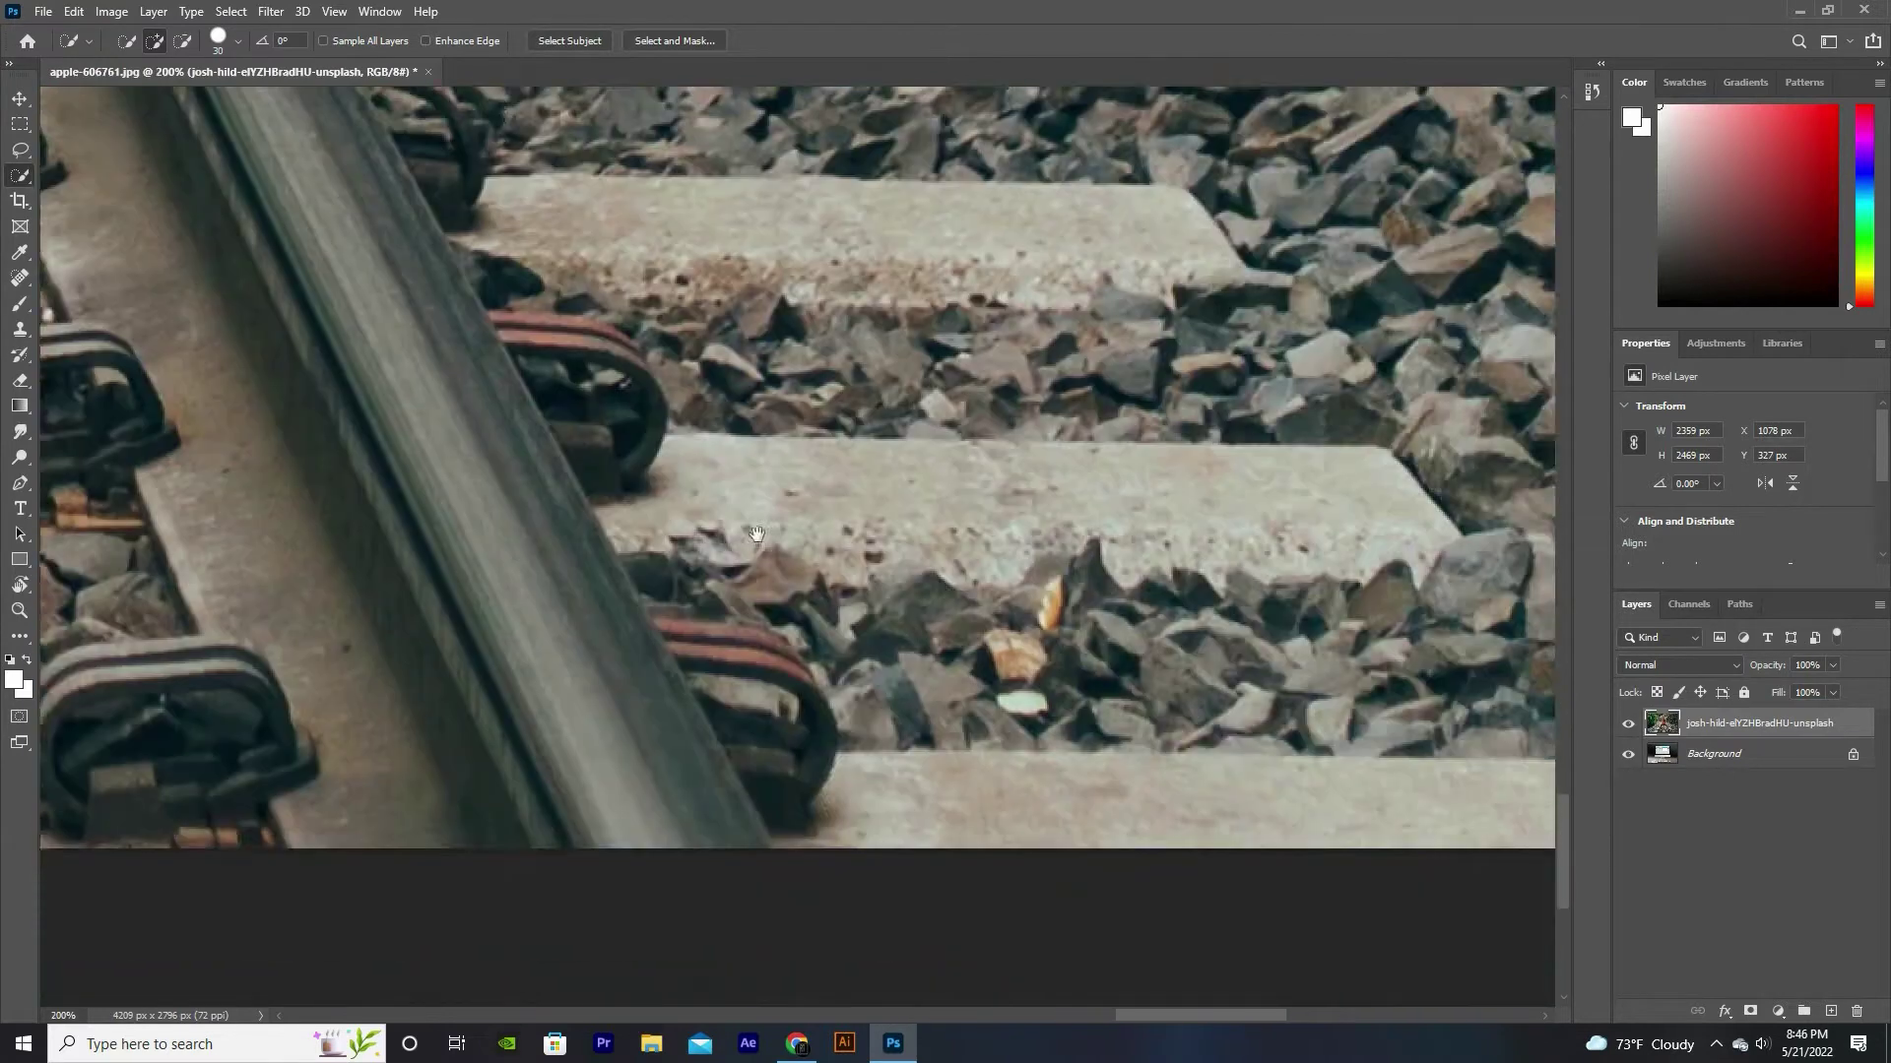
key(ctrl+minus)
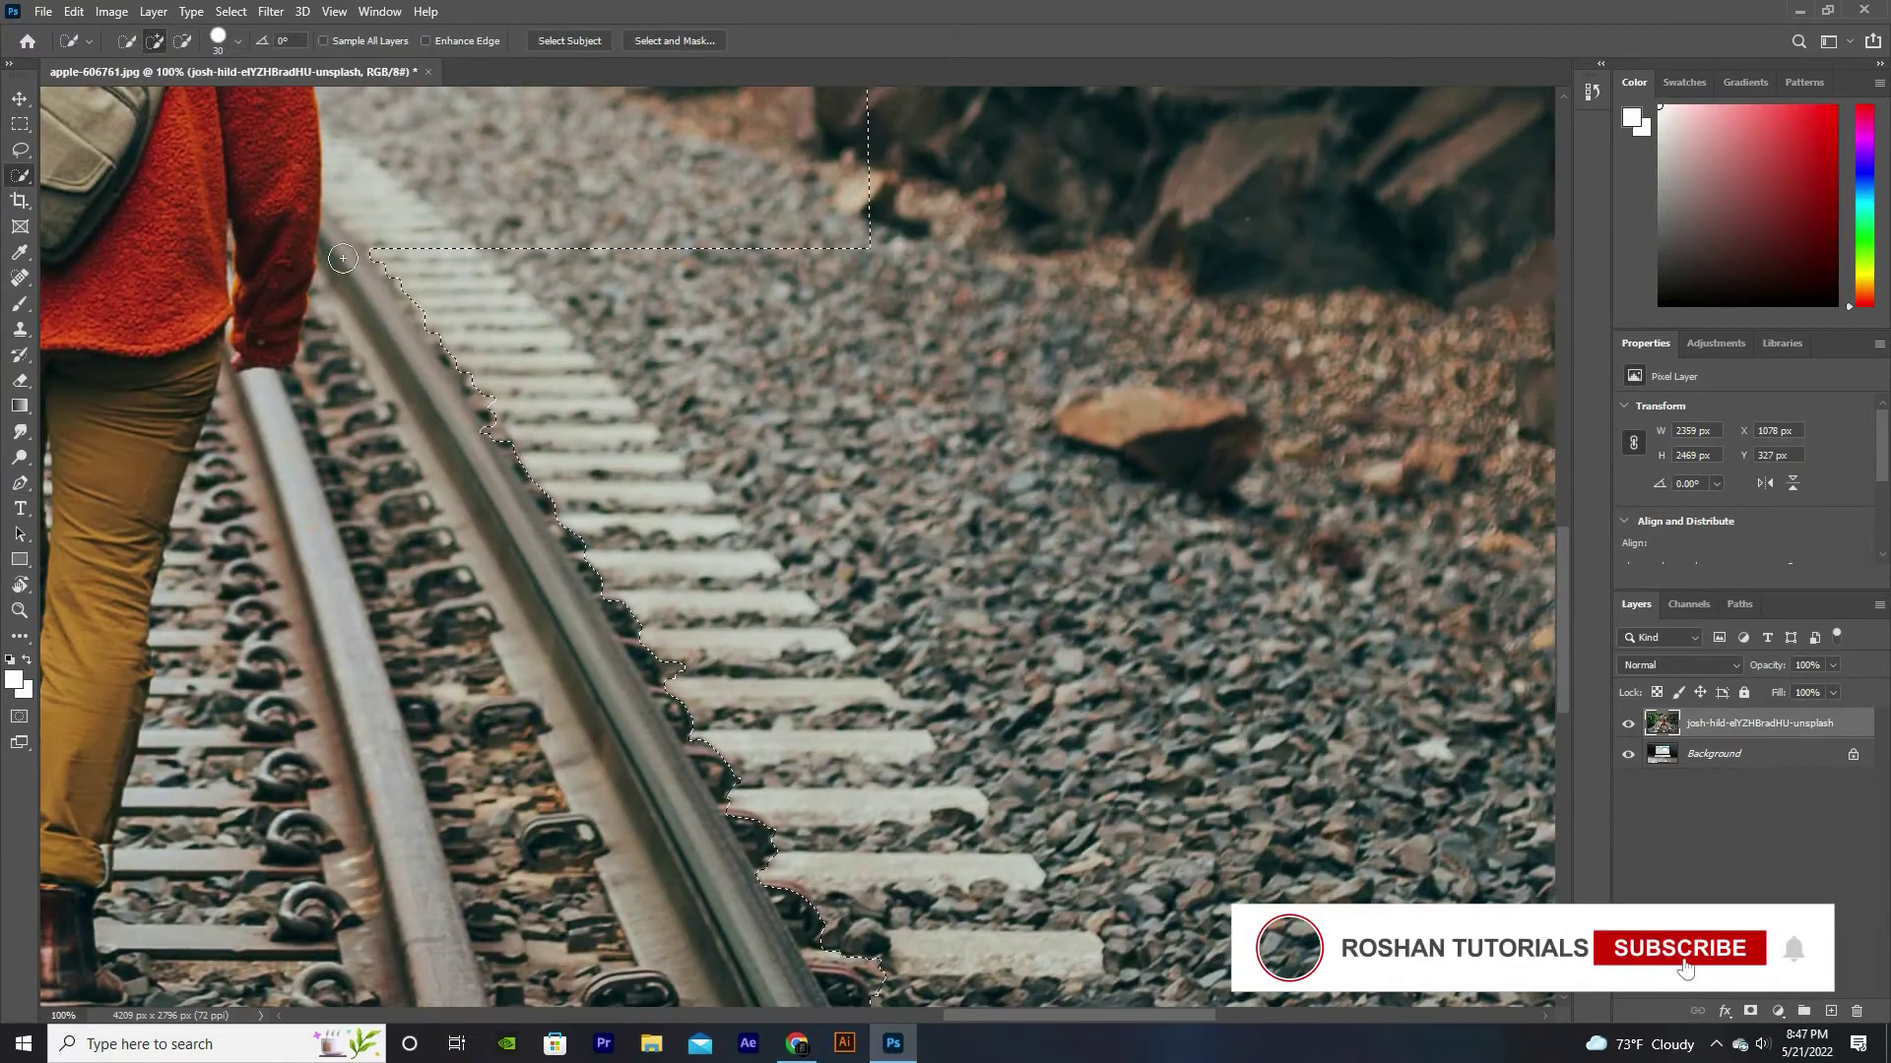
scroll(674, 415, down, 5)
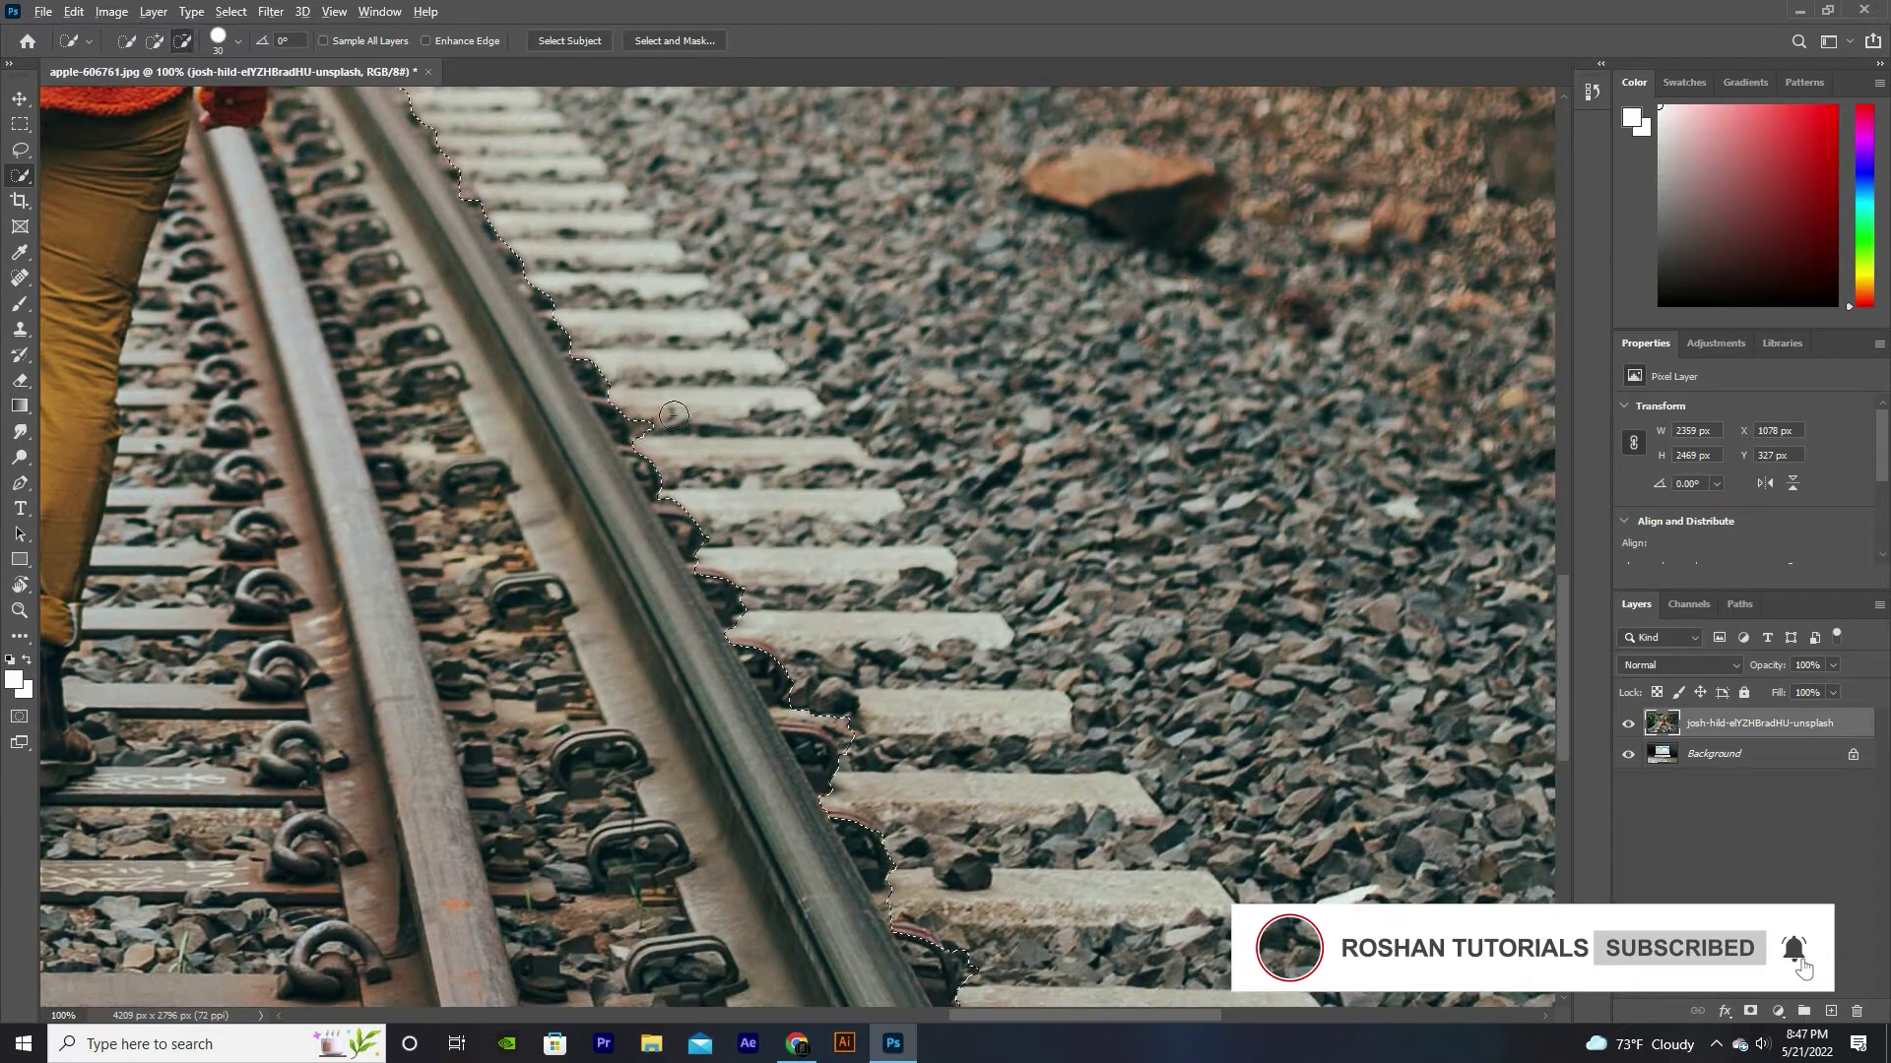
scroll(674, 414, down, 1)
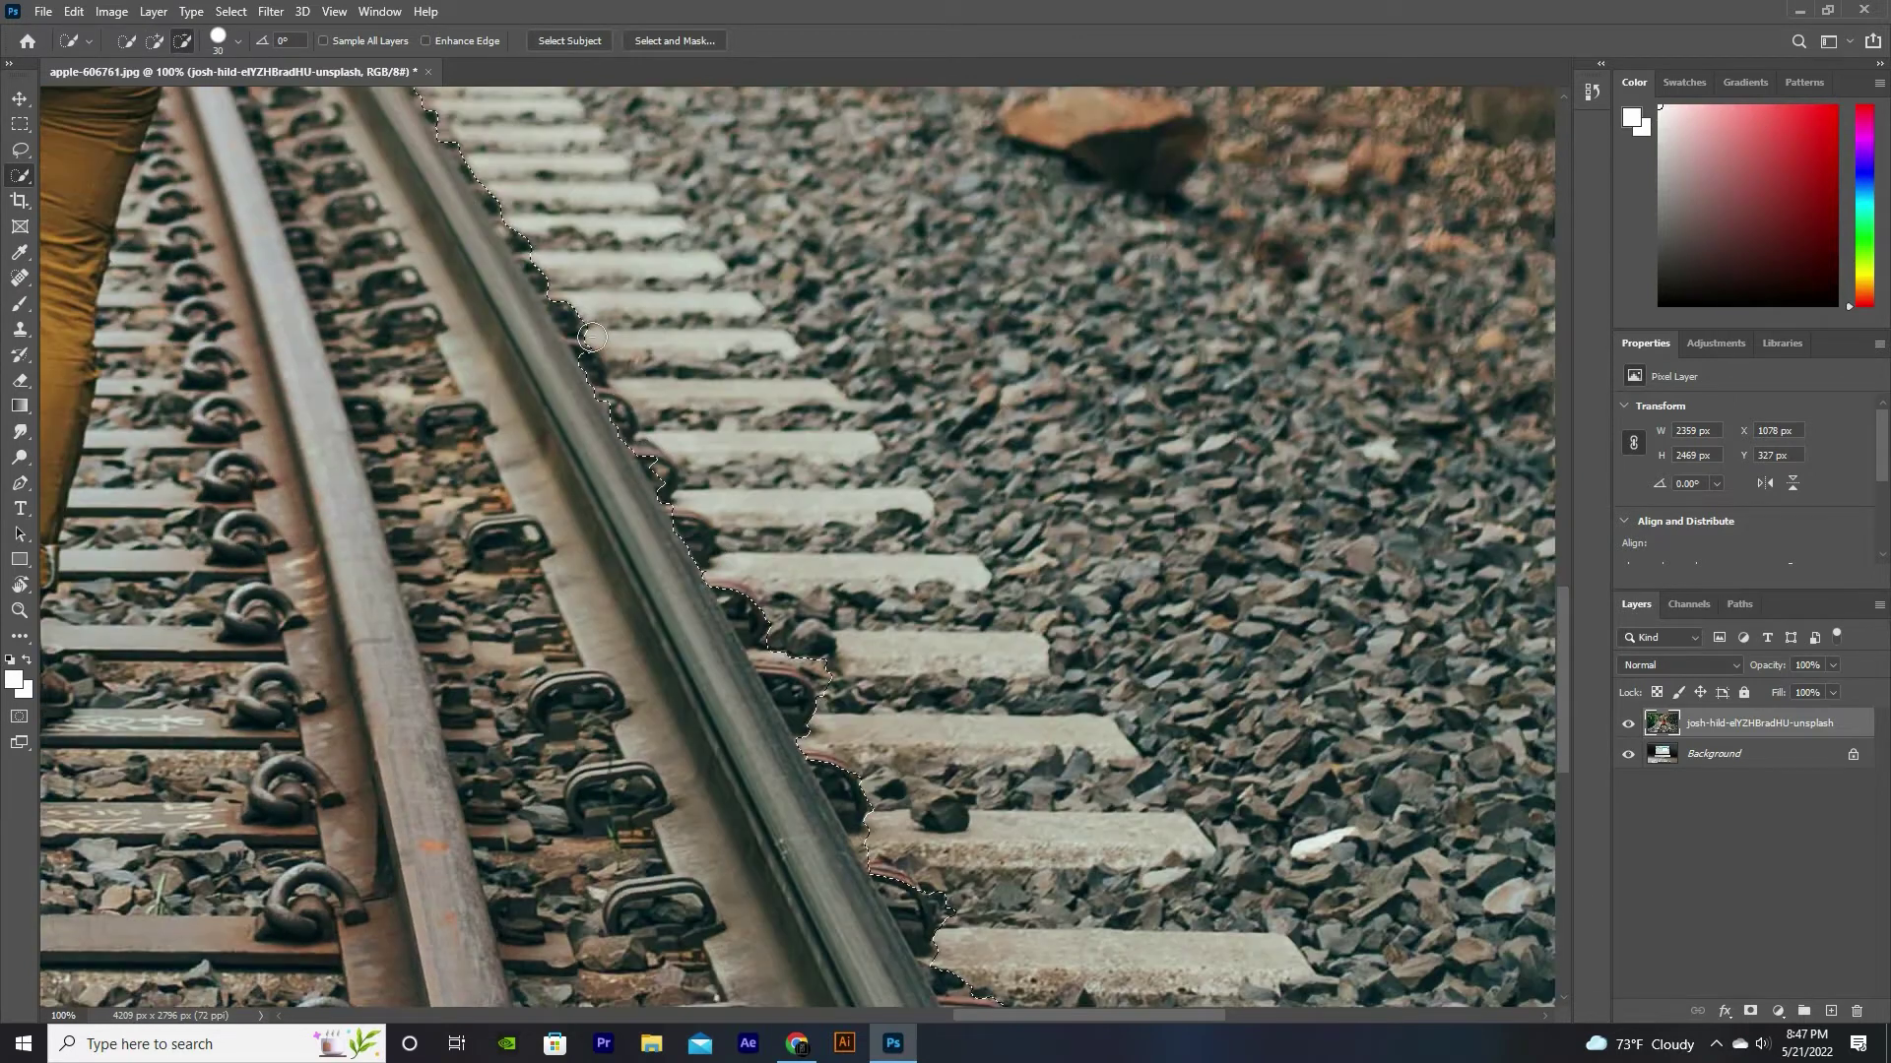
drag(796, 647, 756, 616)
scroll(907, 910, down, 7)
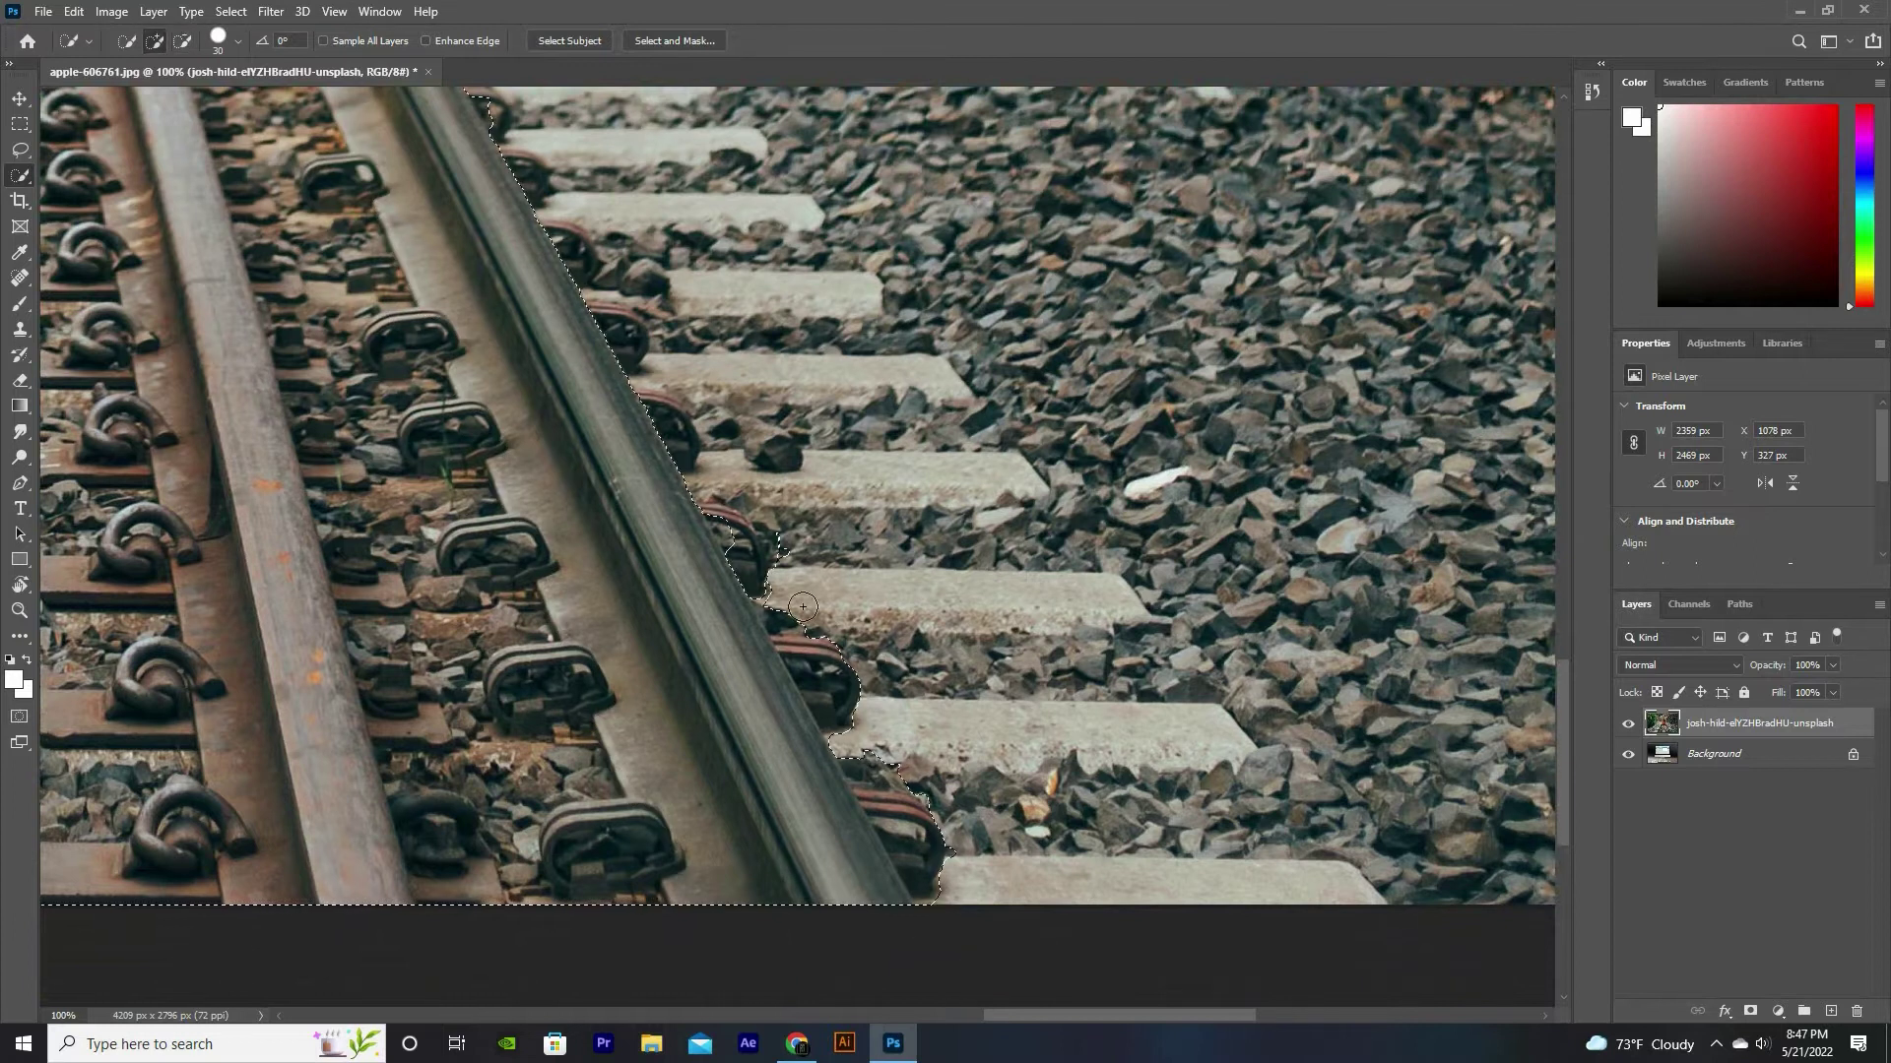
drag(919, 830, 837, 689)
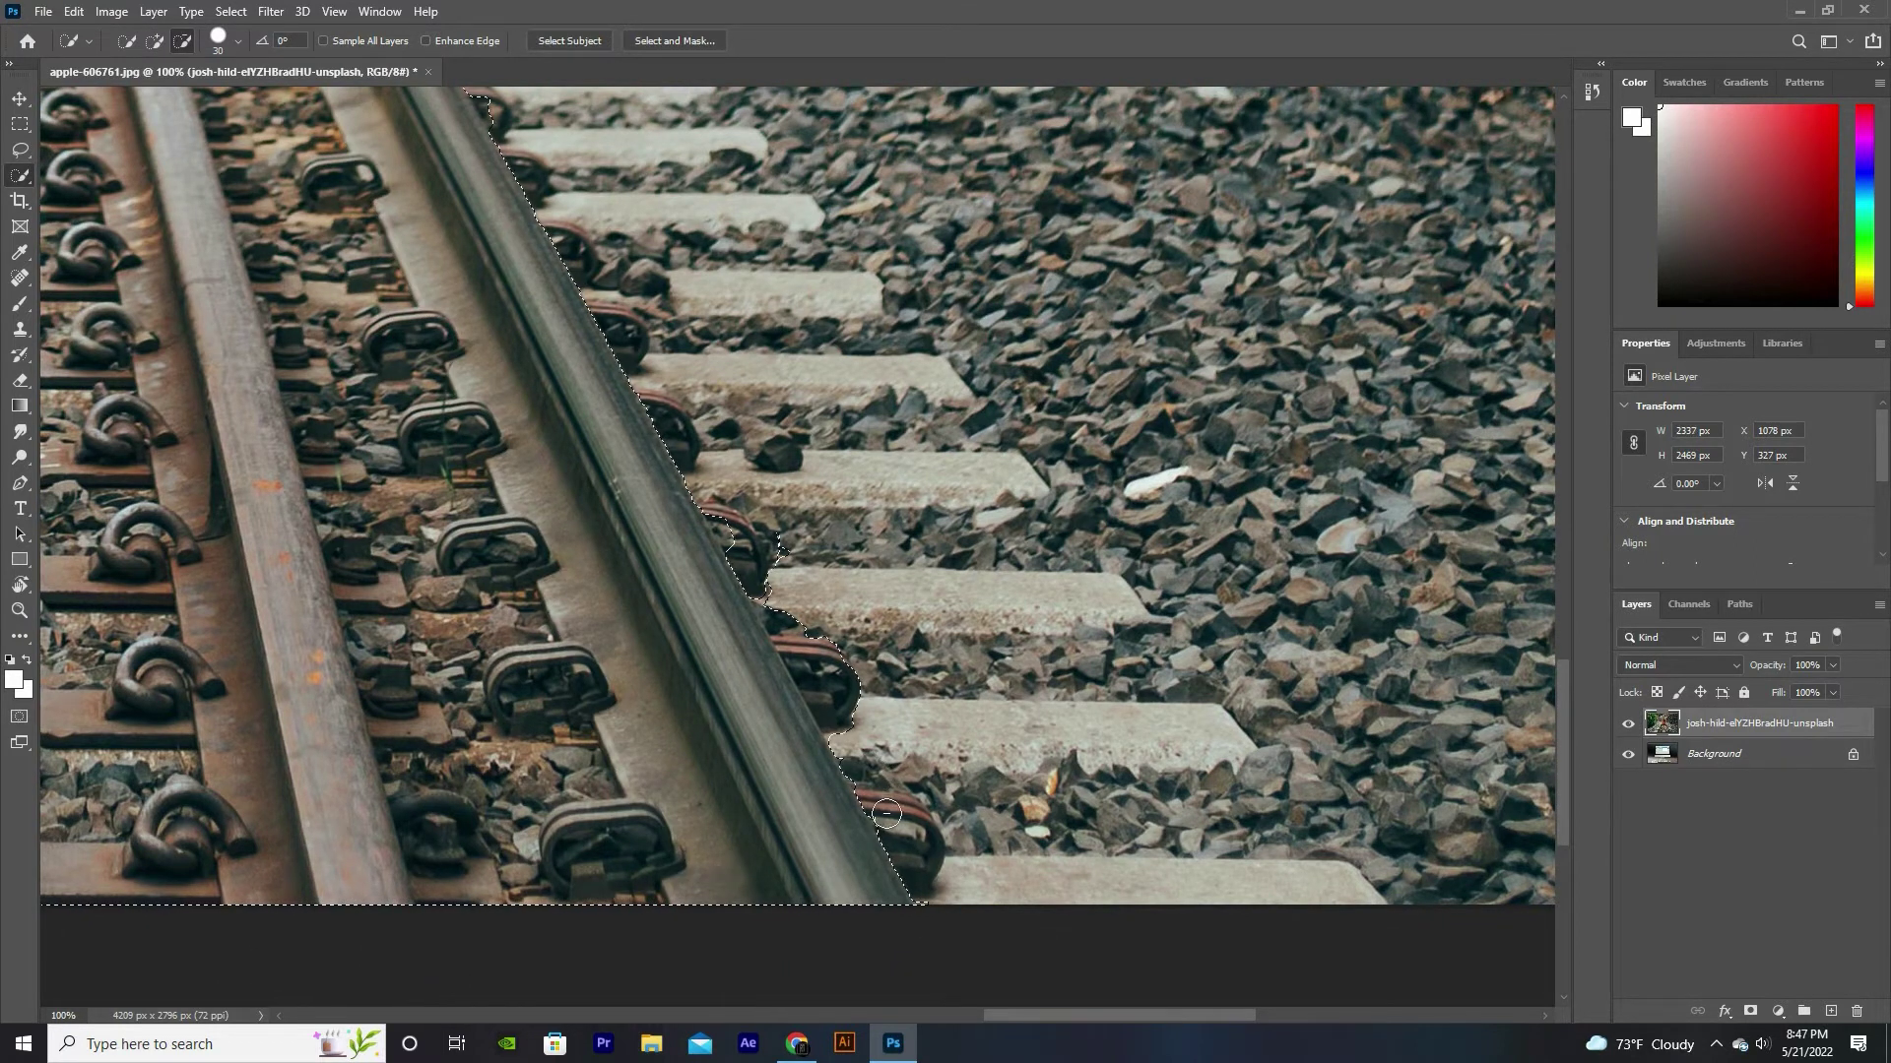
Step: Compare the right-rail subtraction with undo and redo, then fit the whole image in view
key(ctrl+z)
key(ctrl+minus)
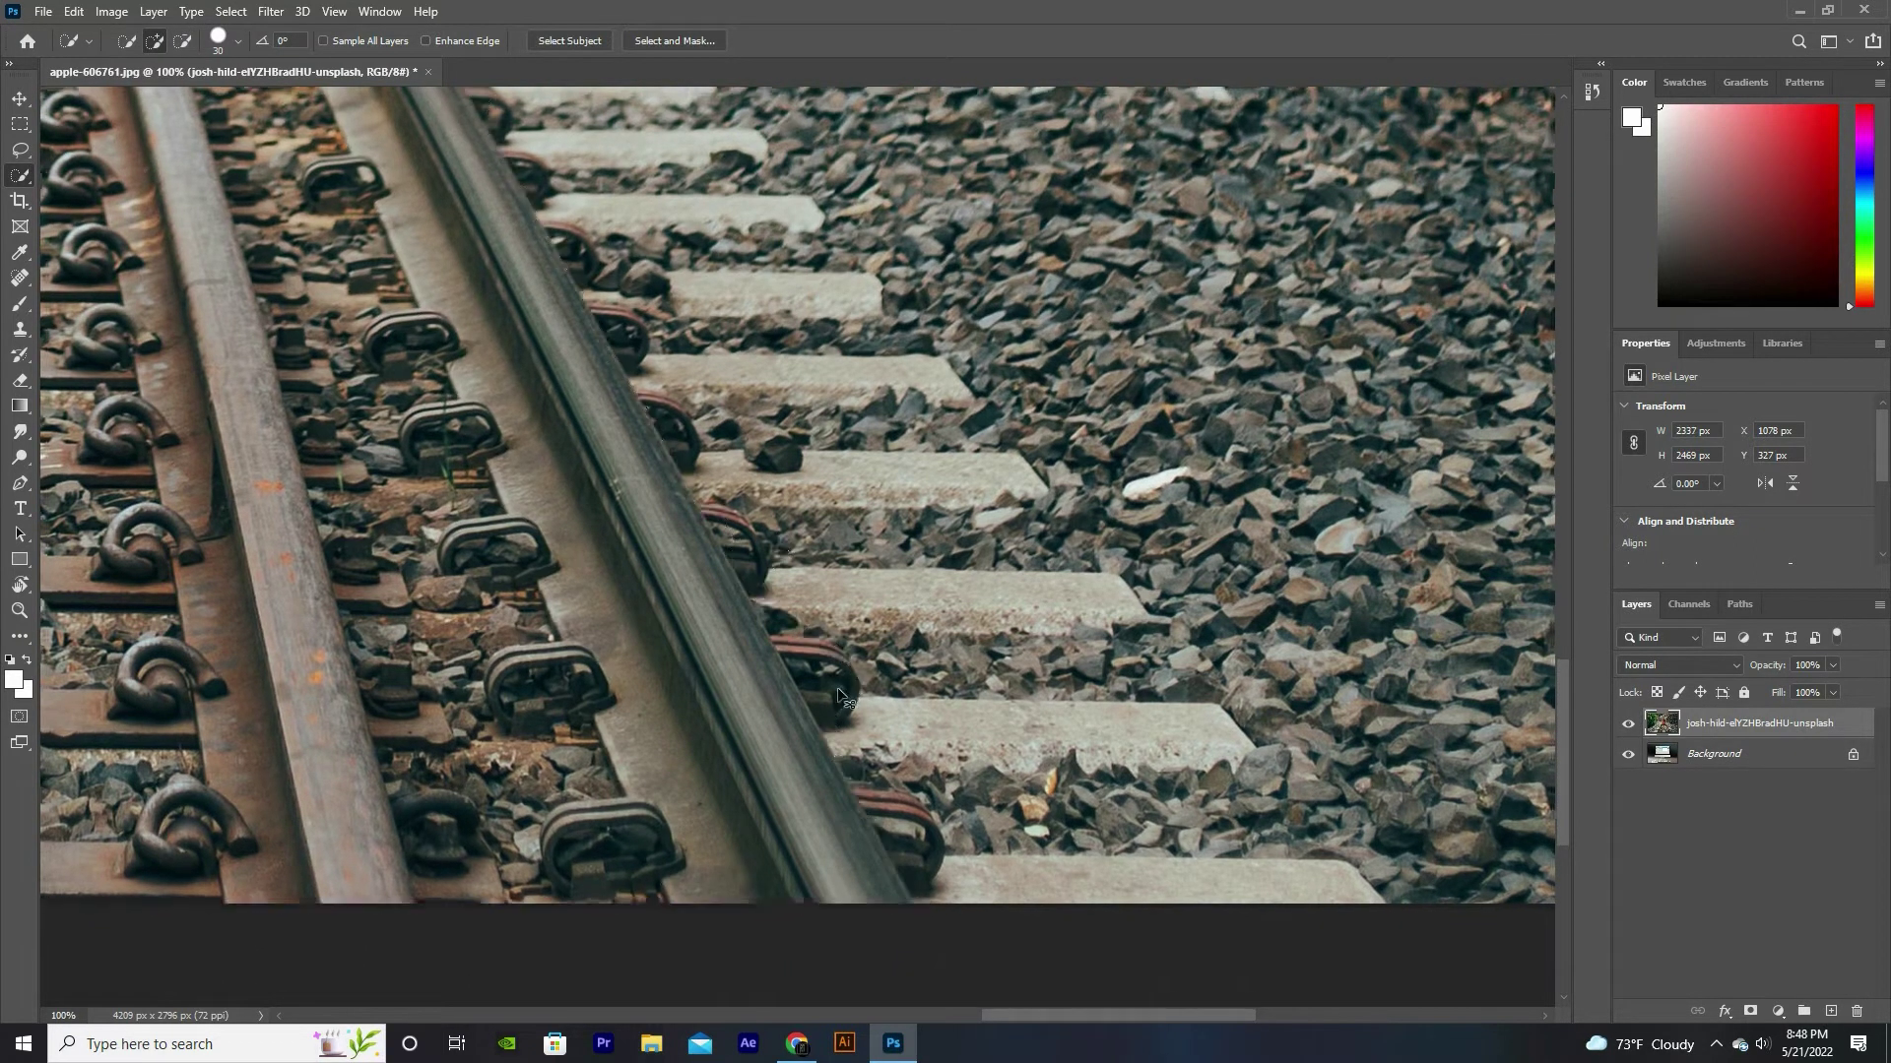
key(ctrl+minus)
key(ctrl+minus)
key(ctrl+shift+z)
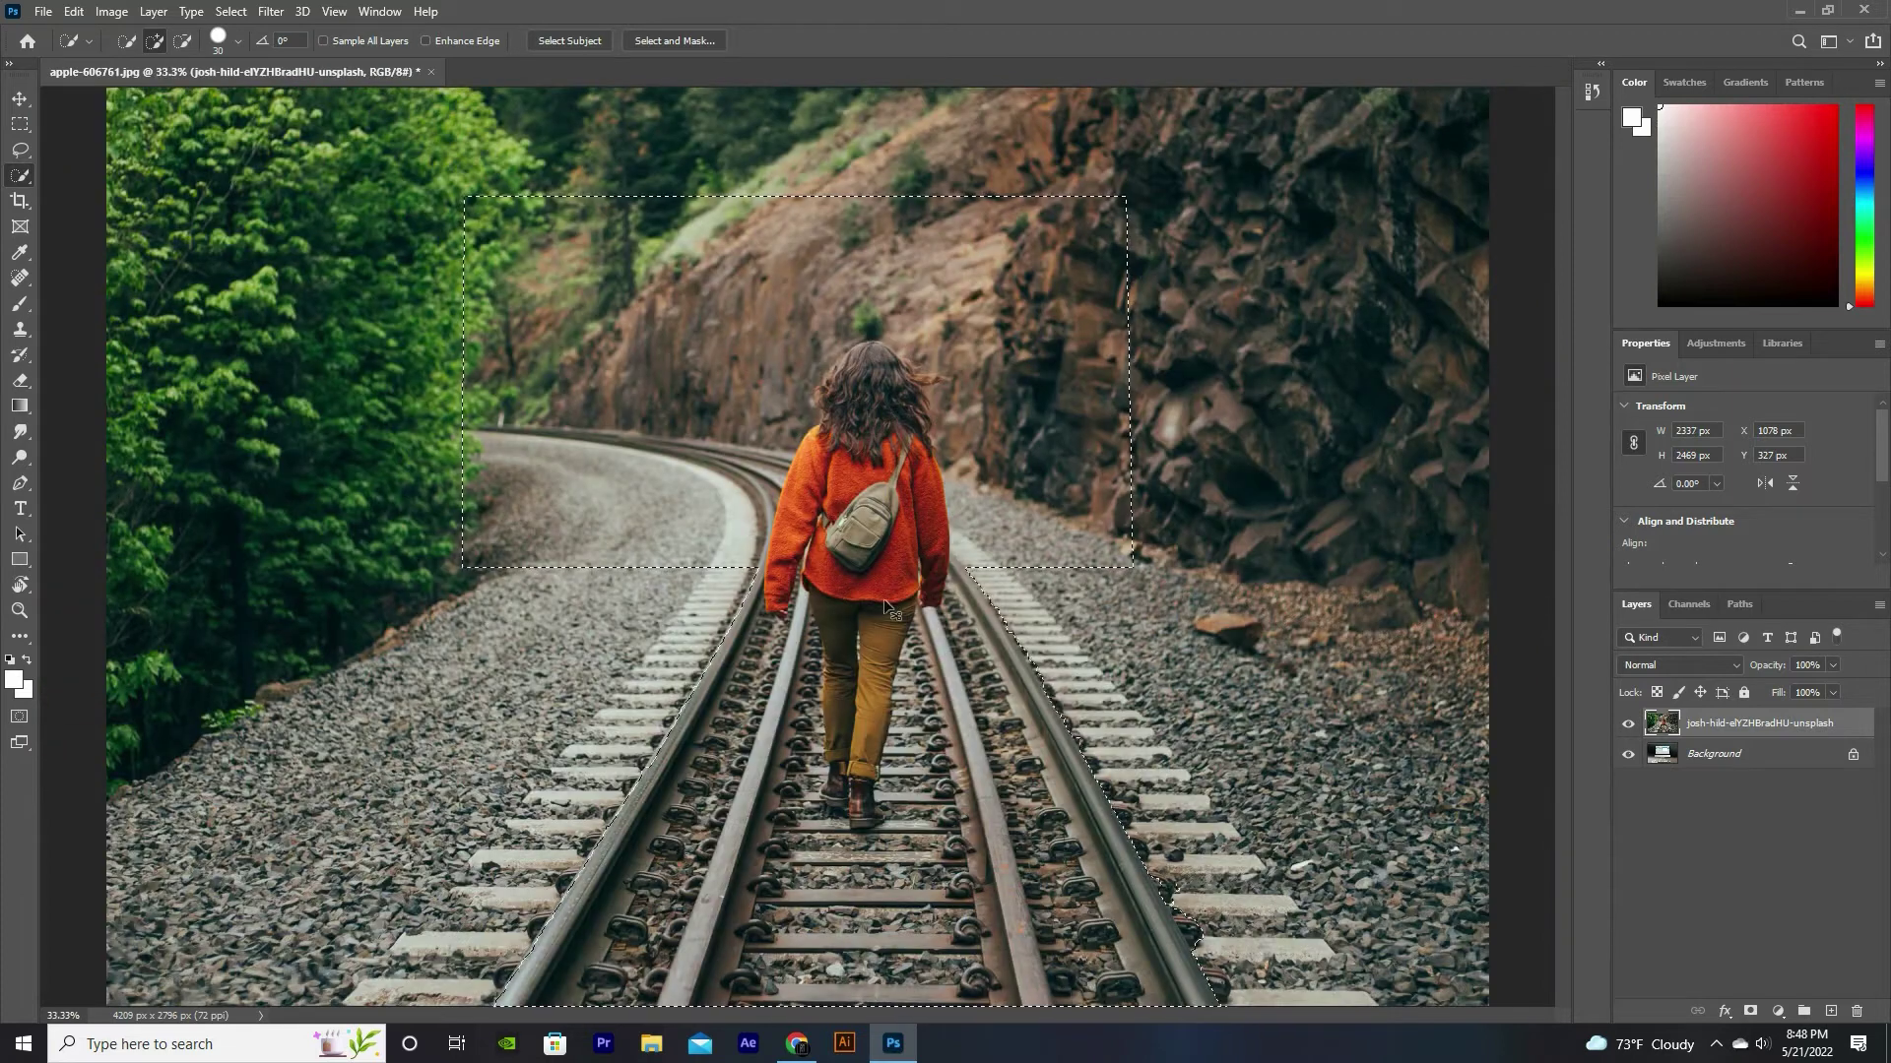
key(ctrl+plus)
key(ctrl+z)
key(ctrl+0)
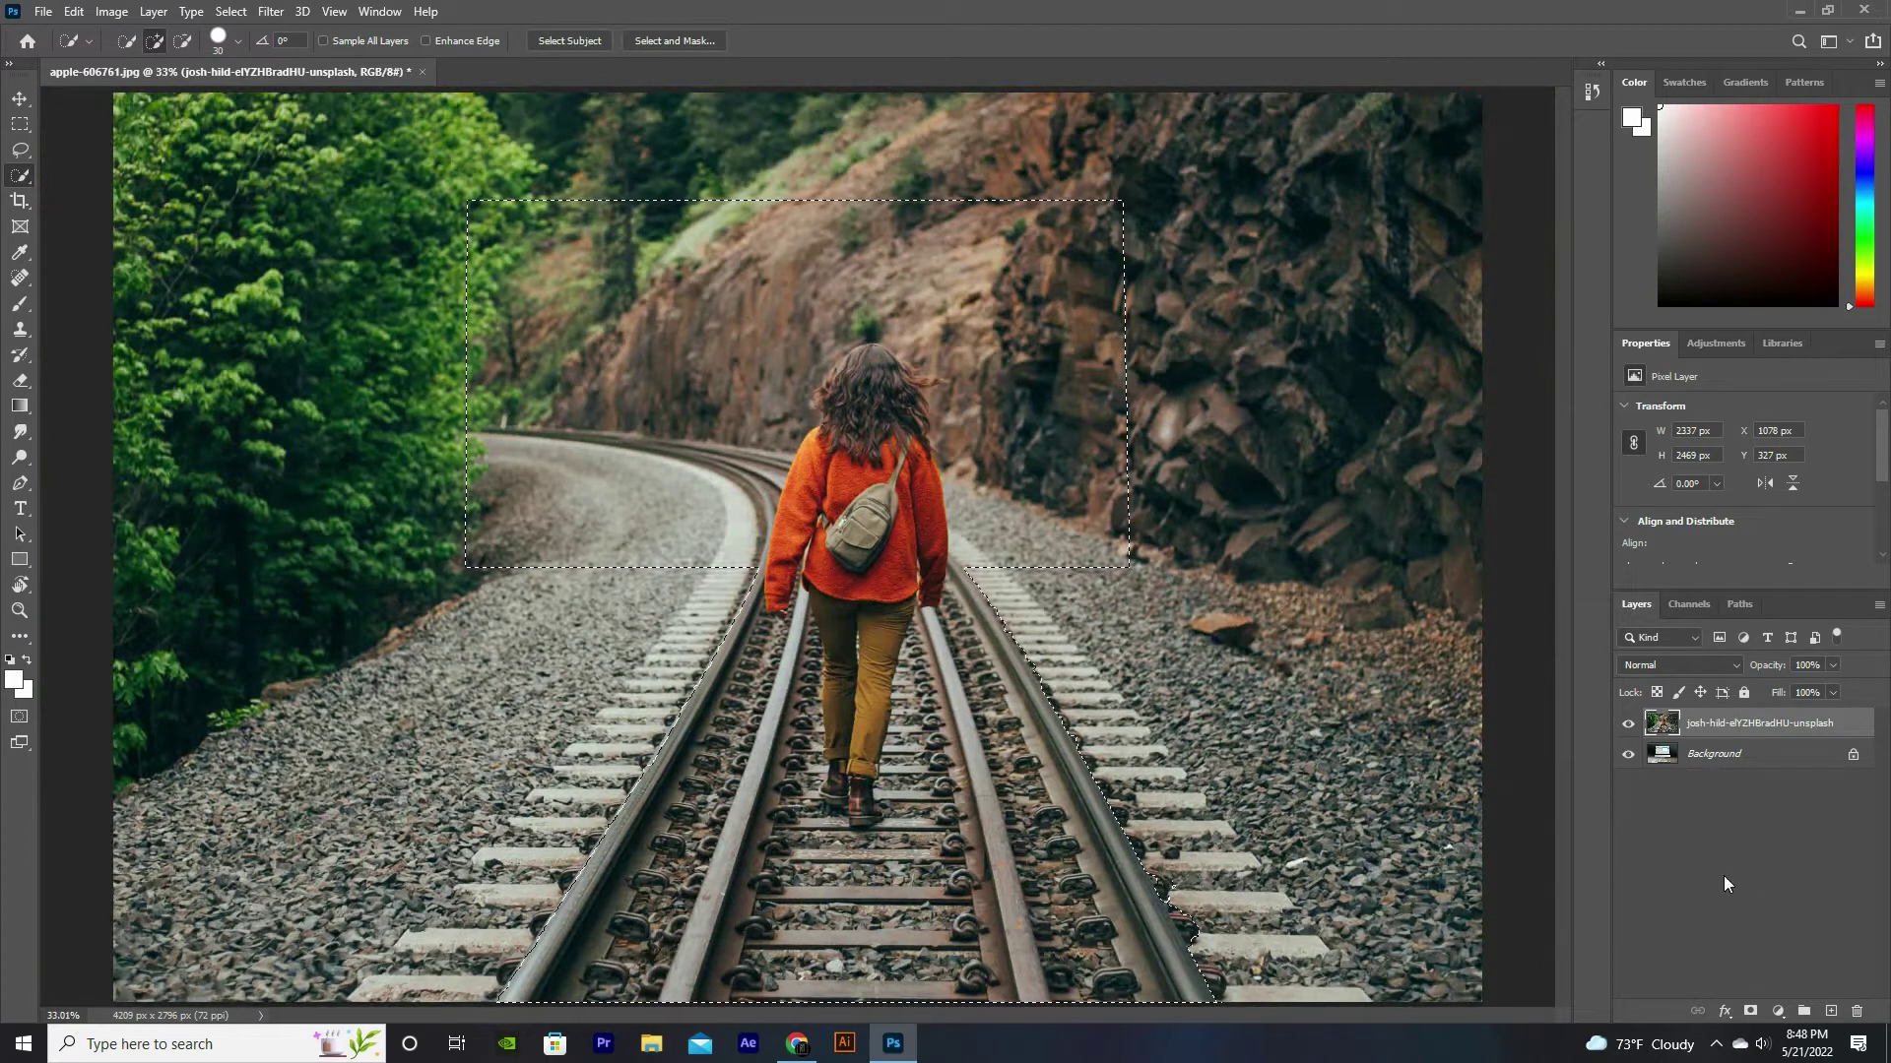
Step: Mask the railway photo to the selection and begin tracing the hidden rail with the Pen tool
click(1745, 1014)
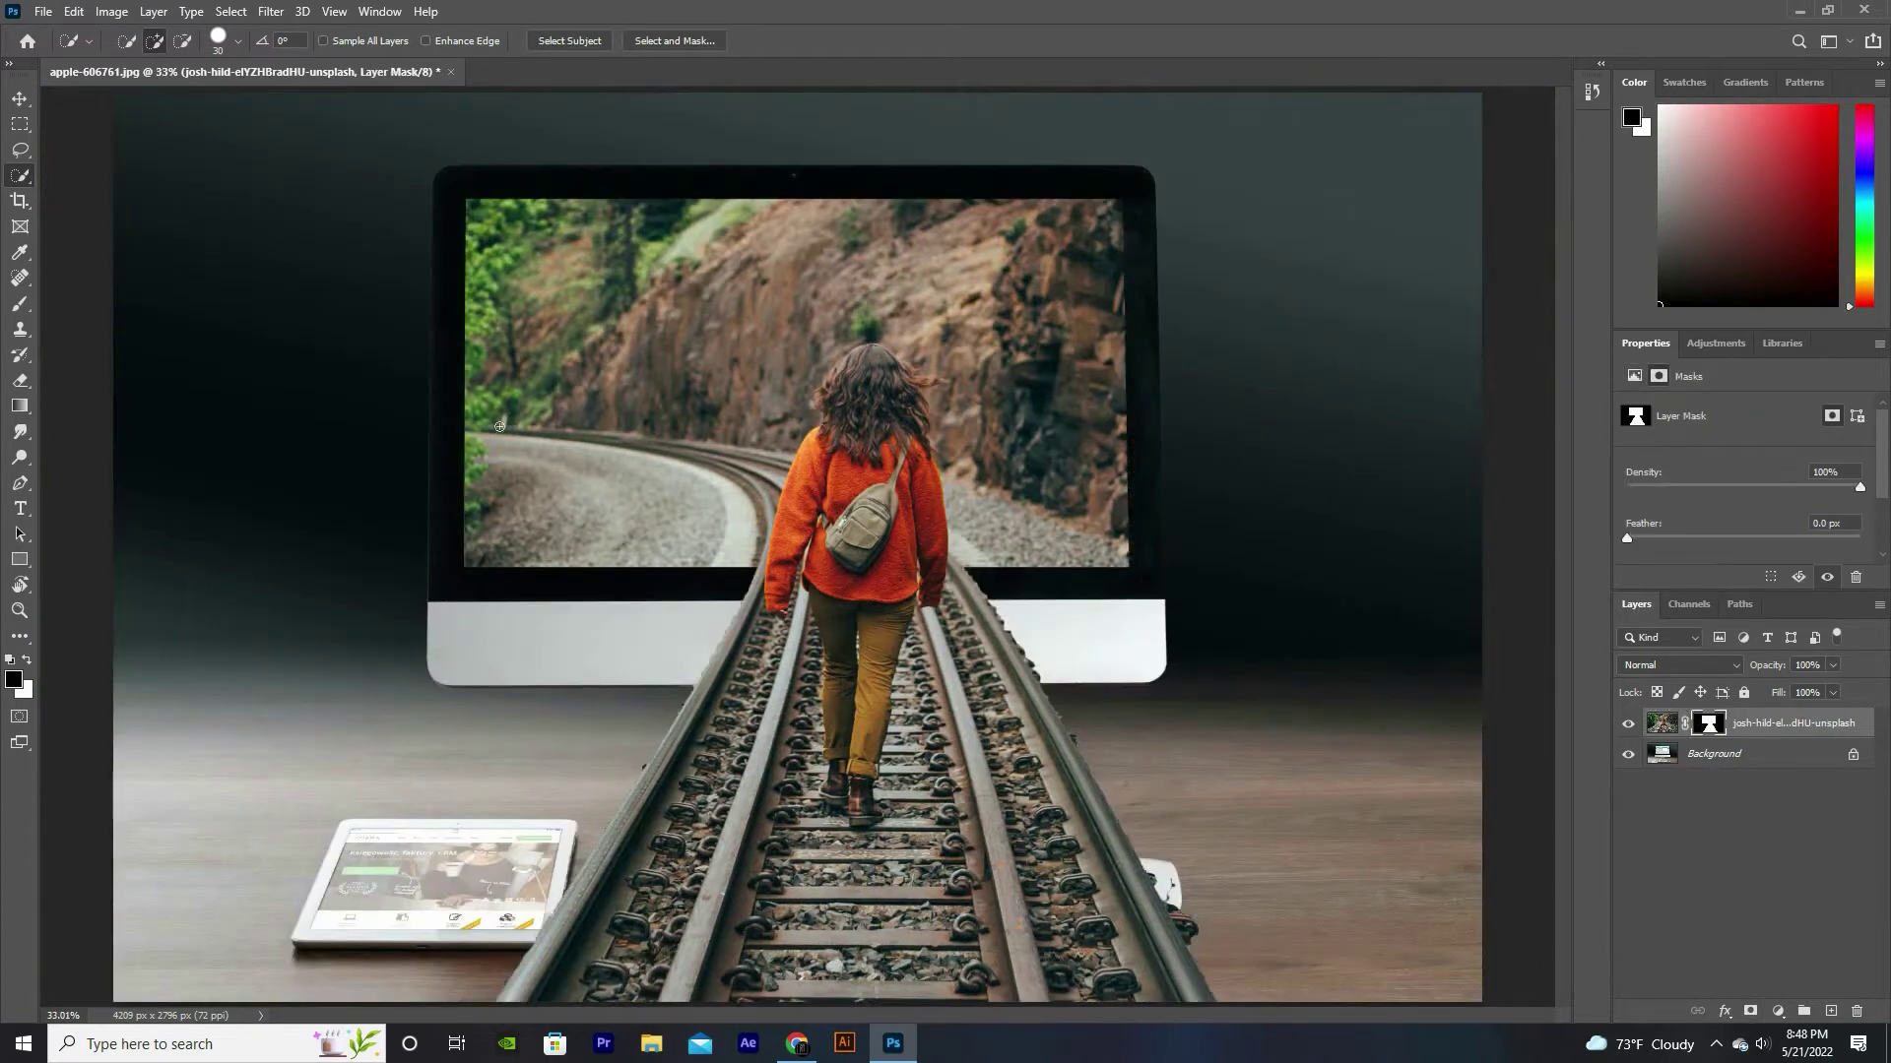
key(p)
key(ctrl+1)
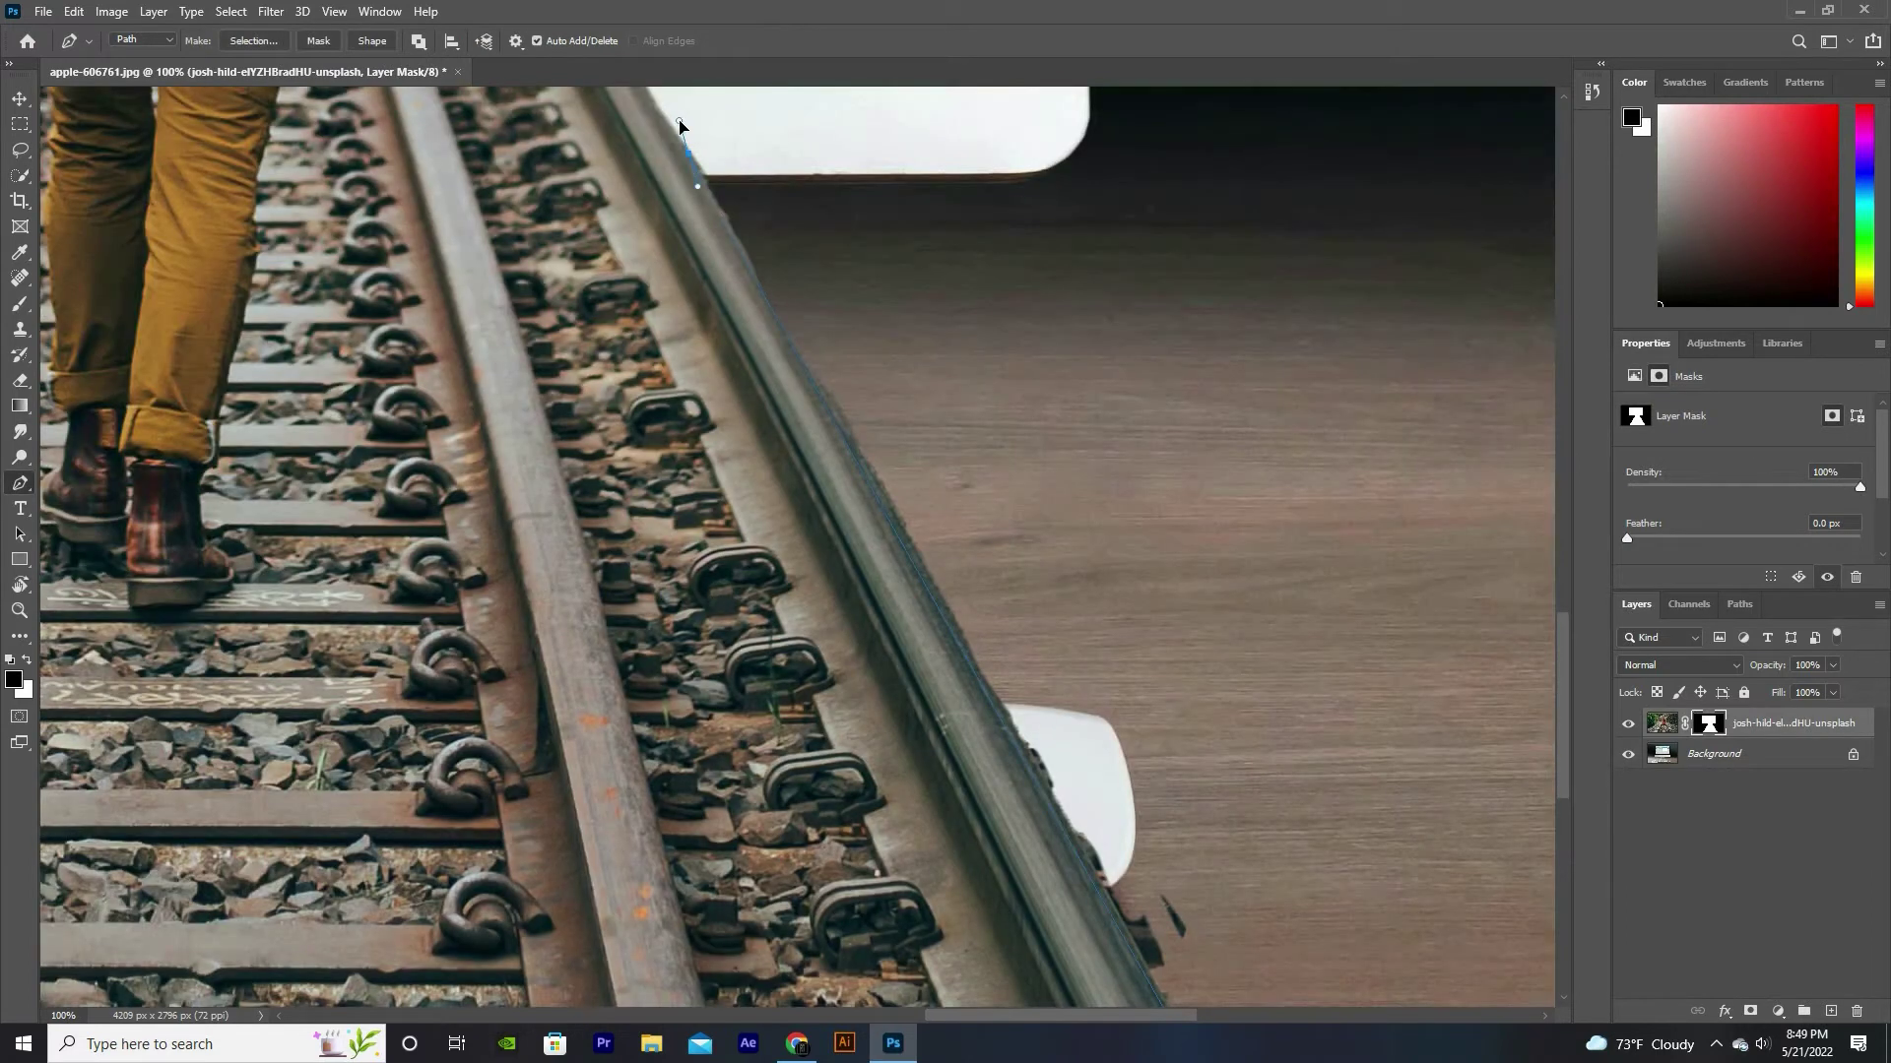
drag(776, 252, 815, 589)
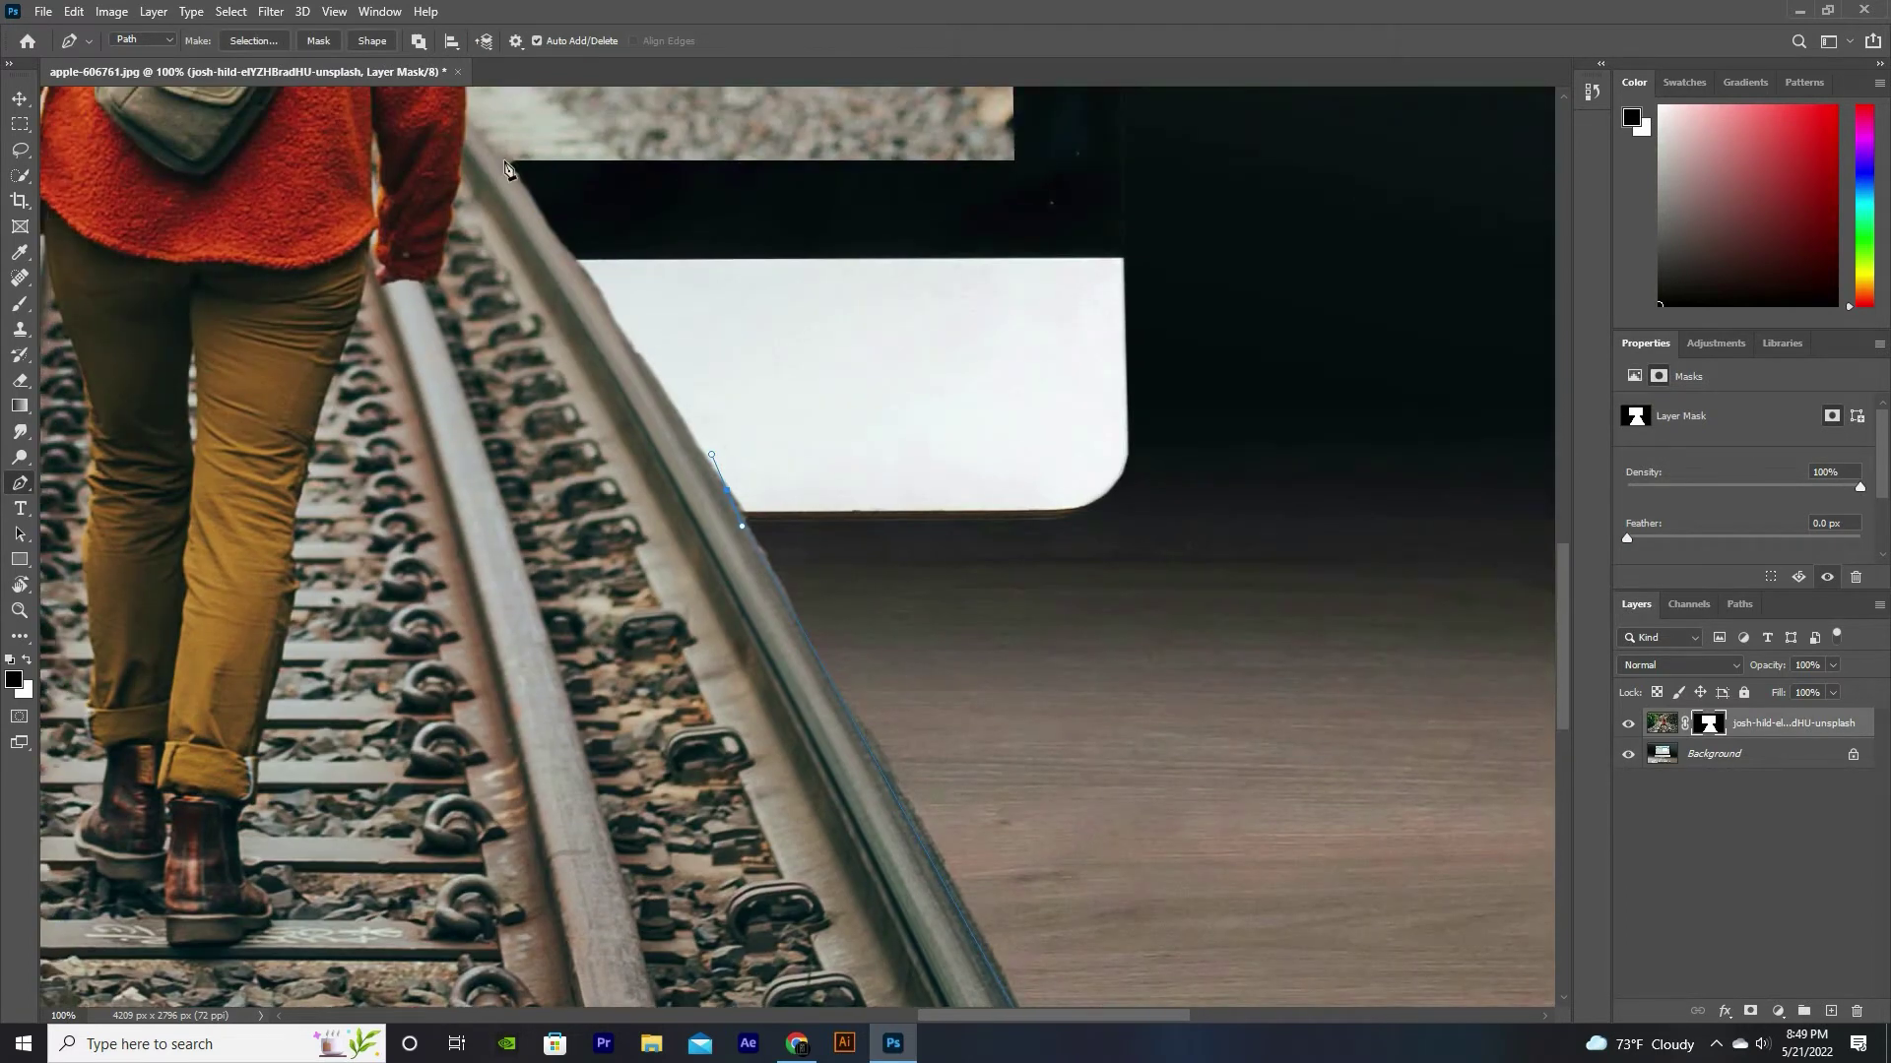
scroll(749, 320, down, 5)
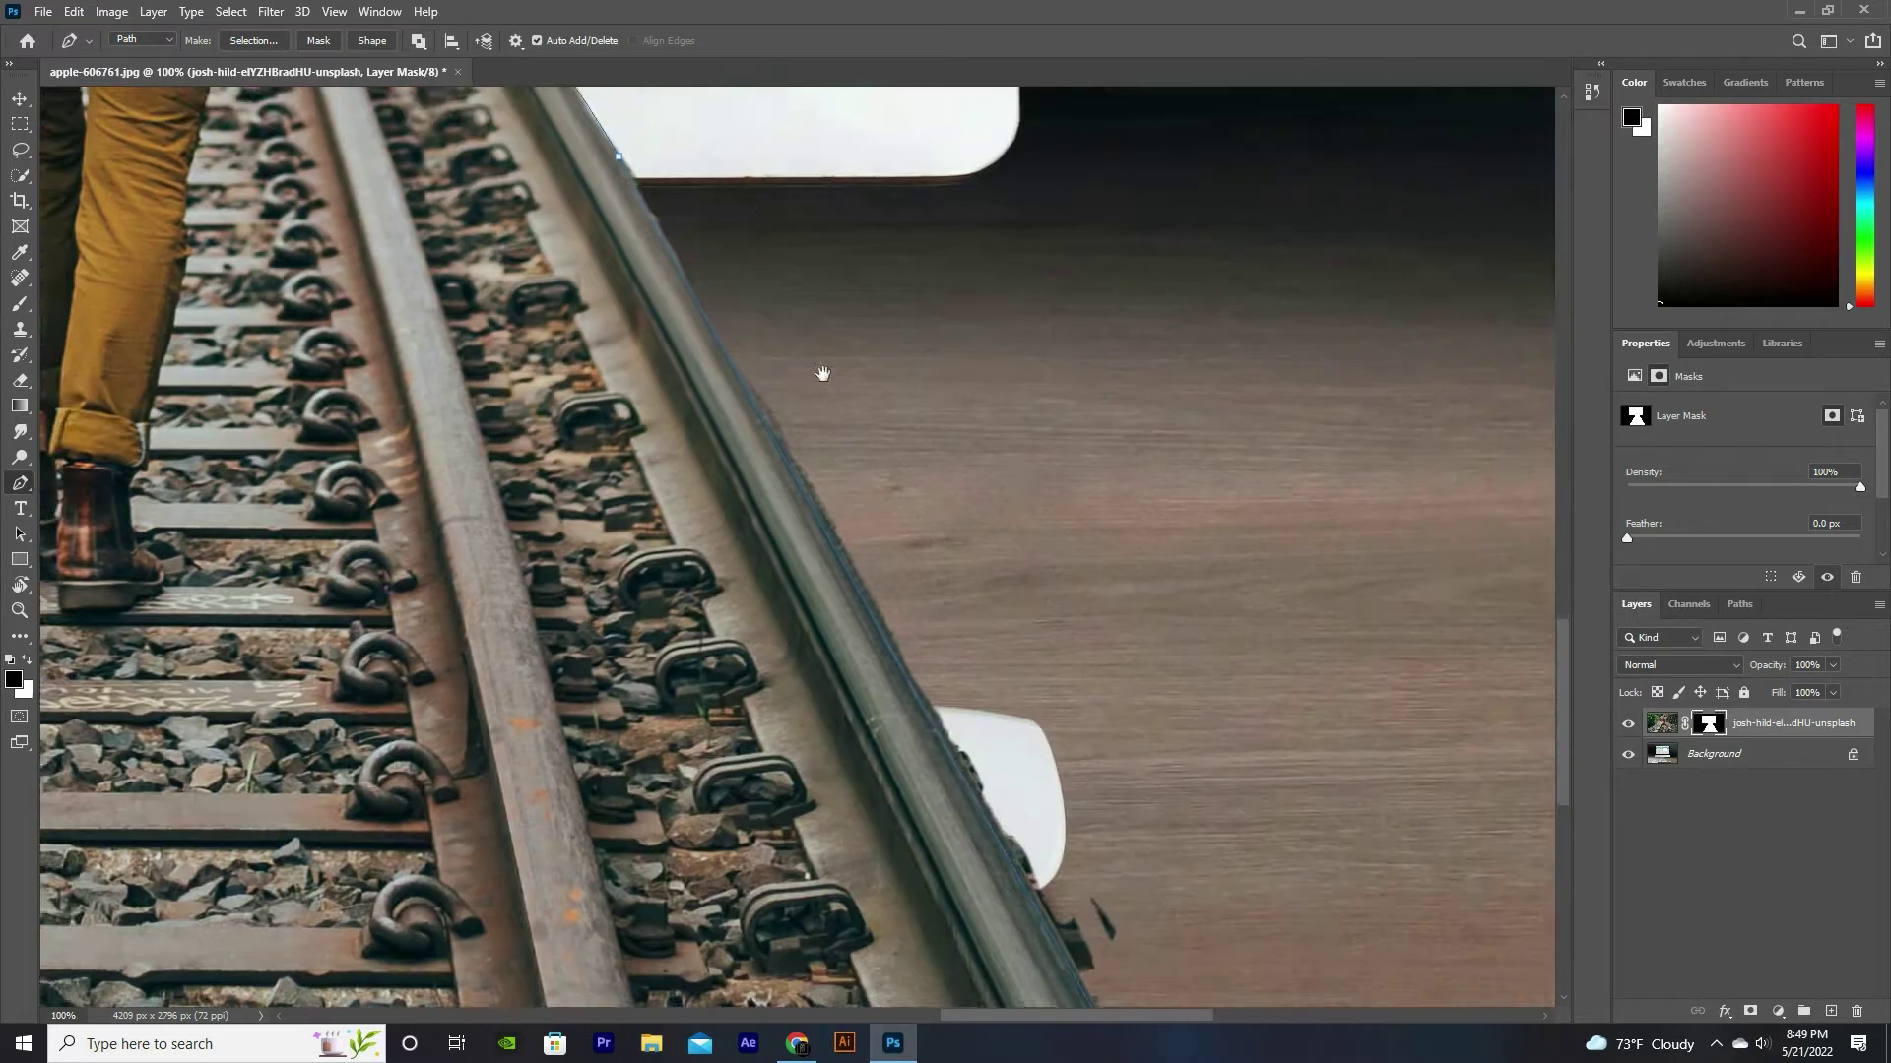
scroll(972, 655, down, 5)
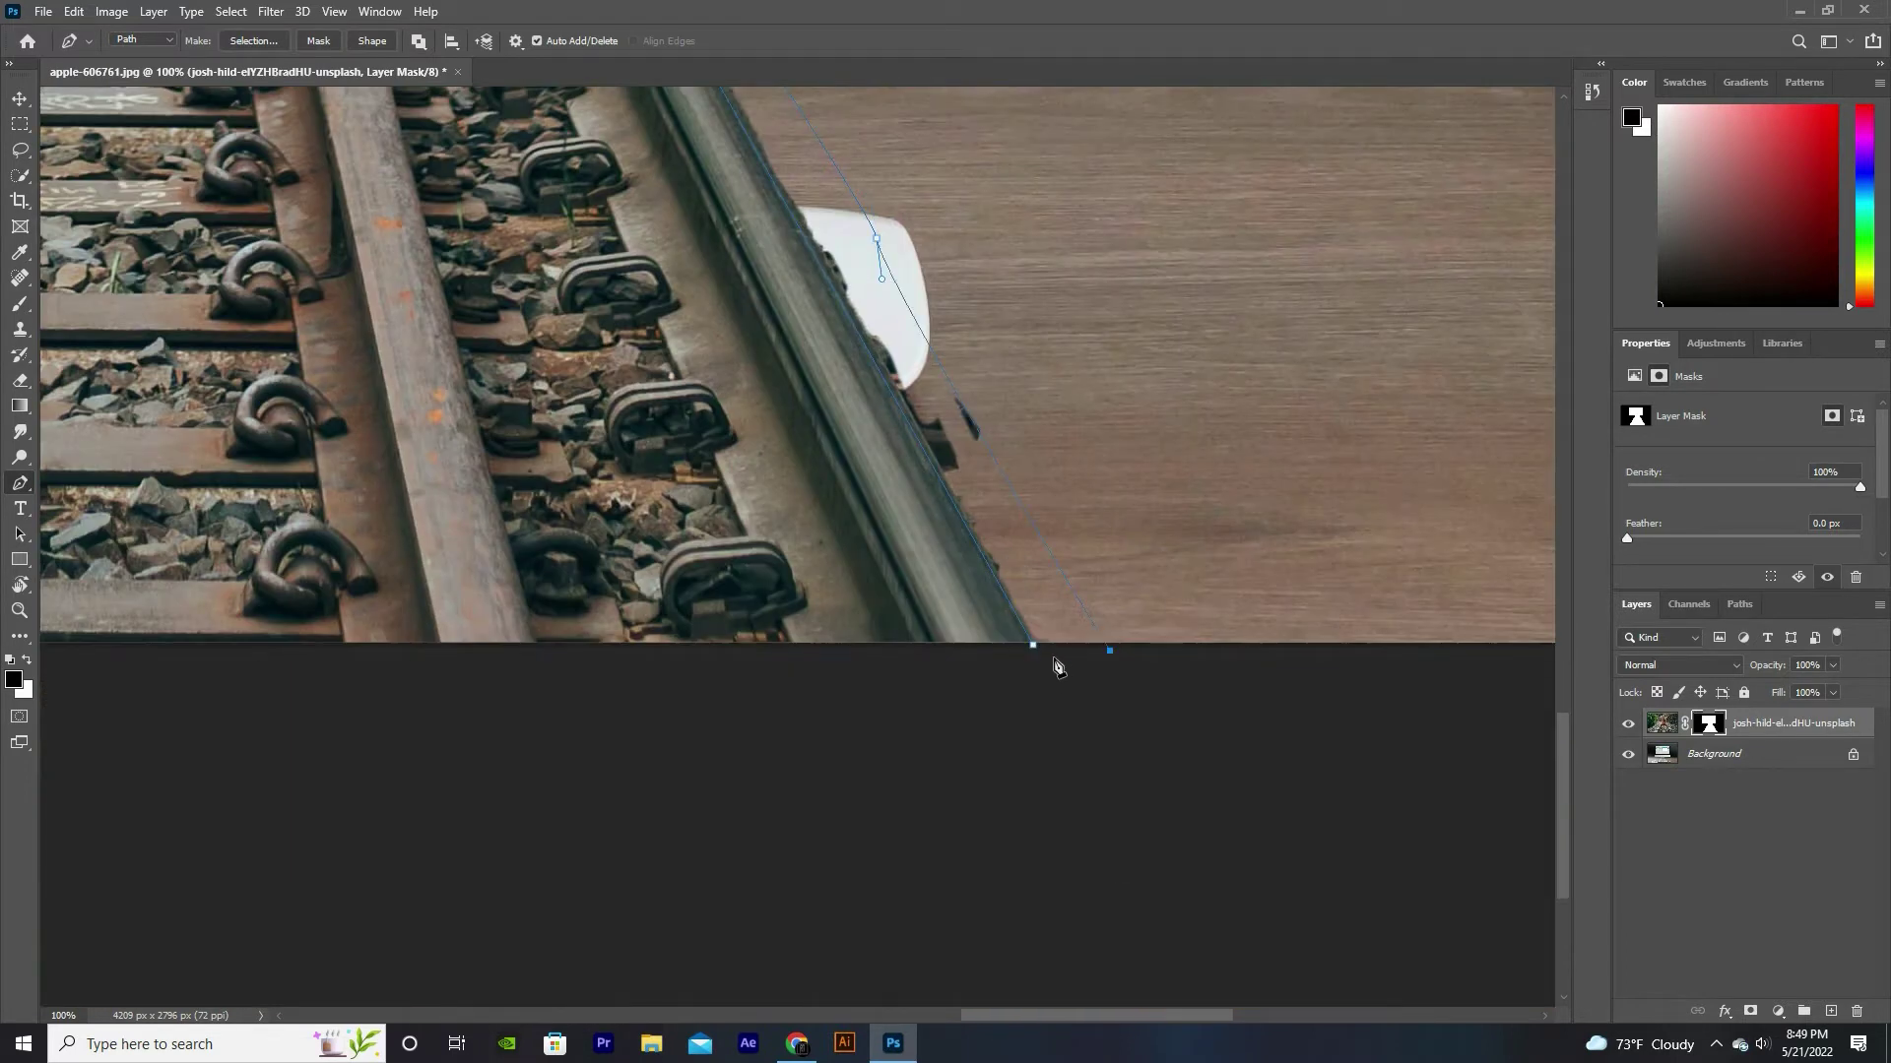
key(Escape)
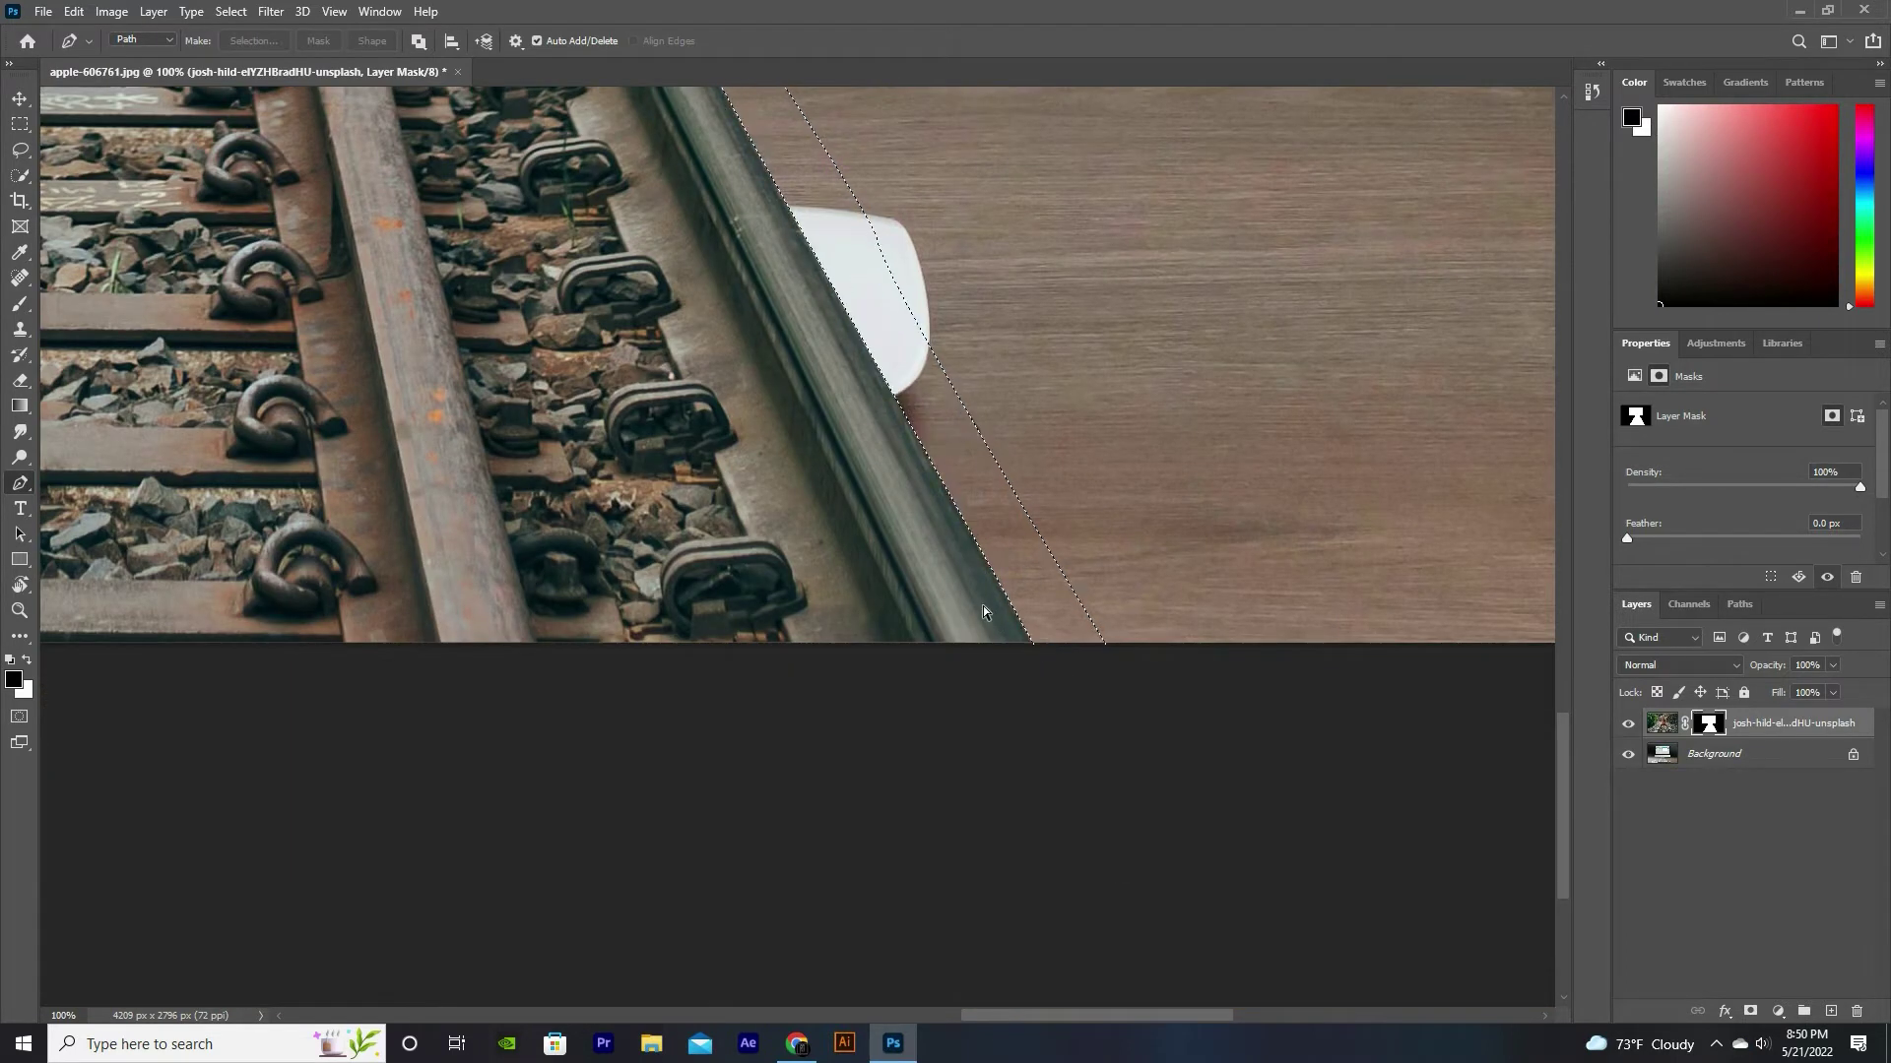
Step: Trace a closed path around the left rail under the bezel and make it a selection
key(ctrl+minus)
key(ctrl+minus)
key(ctrl+minus)
key(ctrl+minus)
key(ctrl+plus)
key(ctrl+plus)
scroll(983, 613, down, 2)
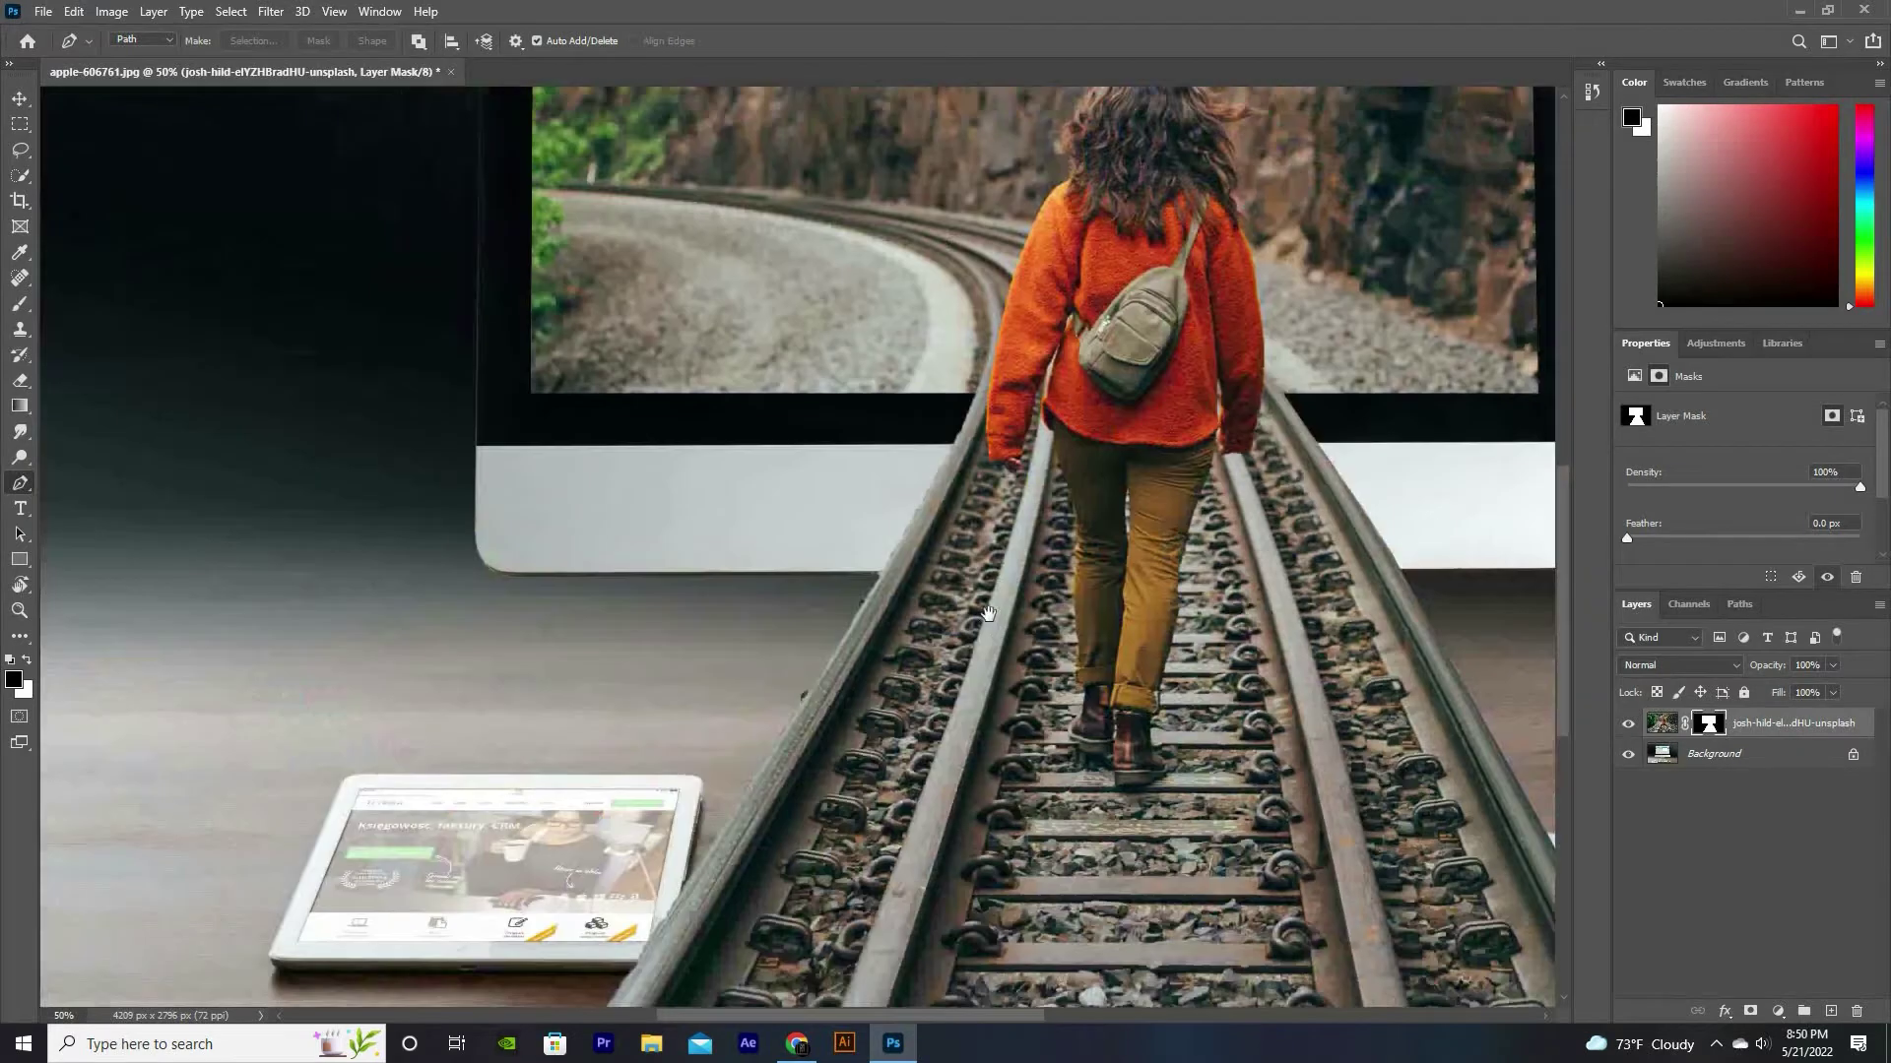
key(ctrl+plus)
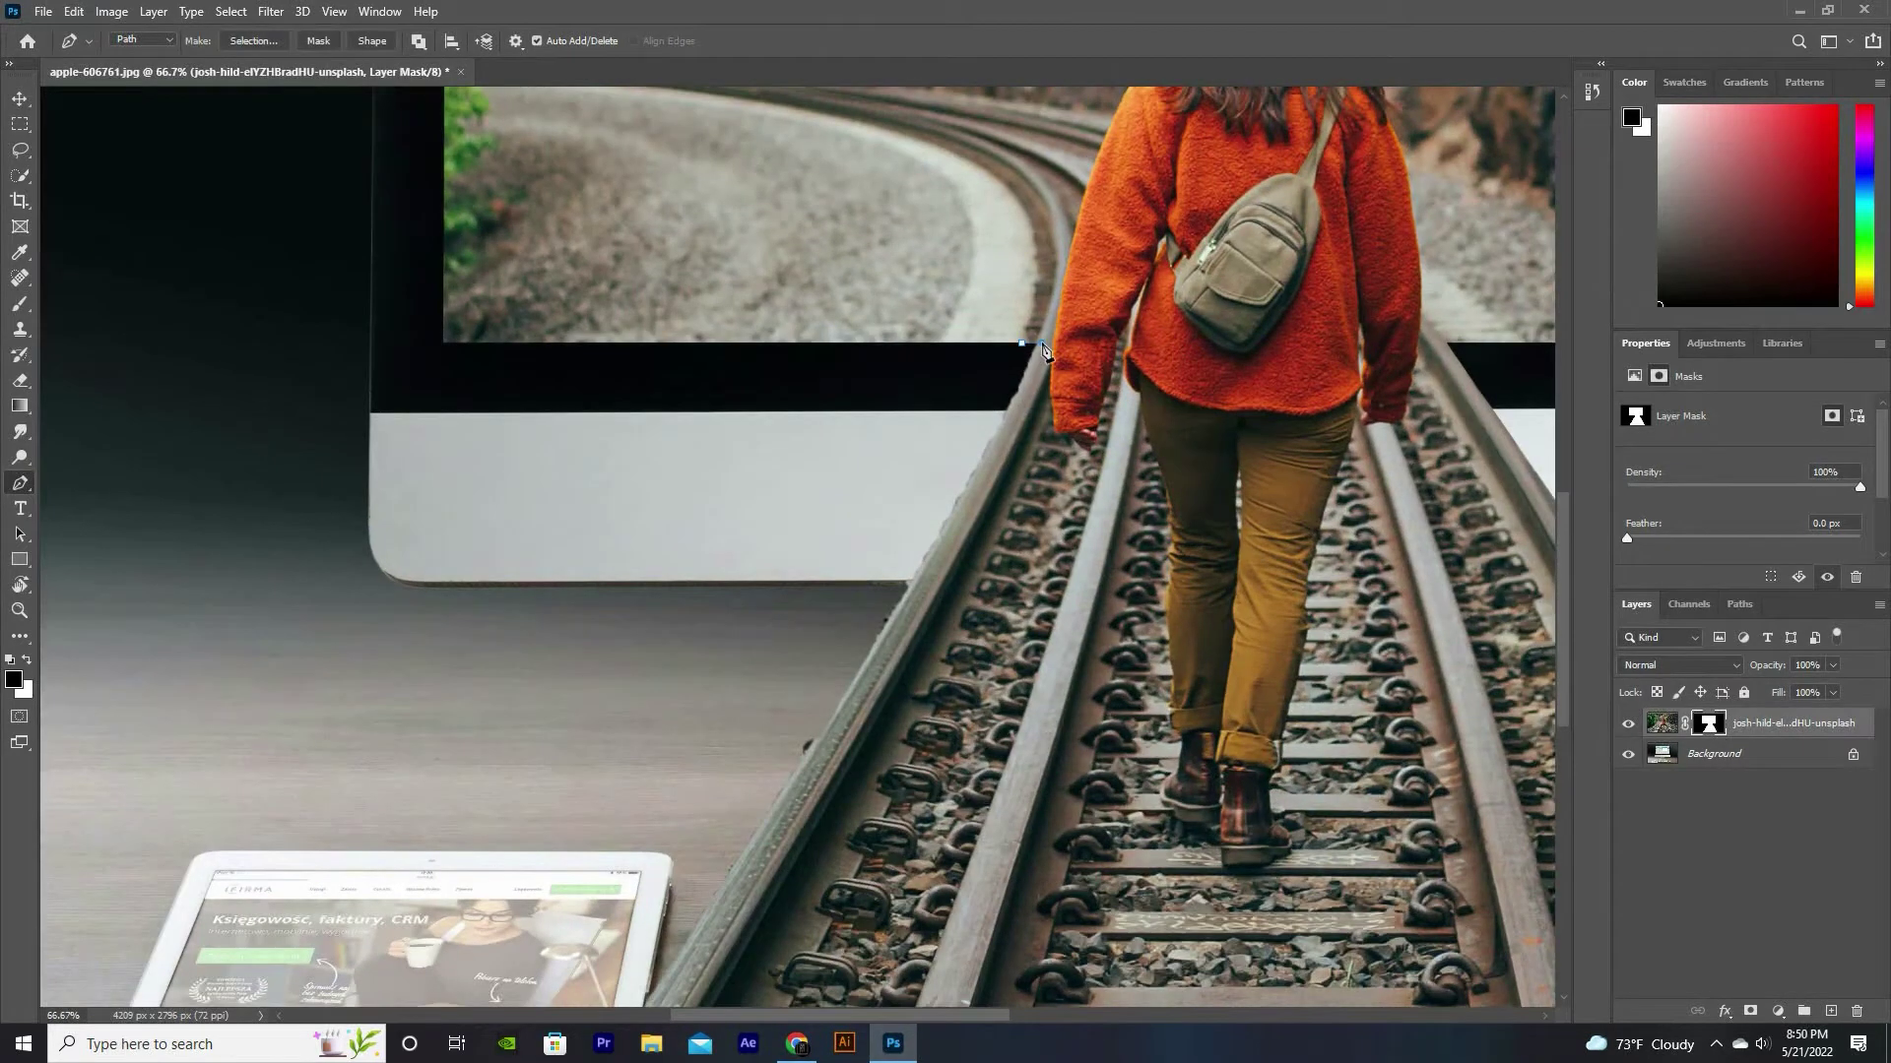
drag(791, 609, 810, 545)
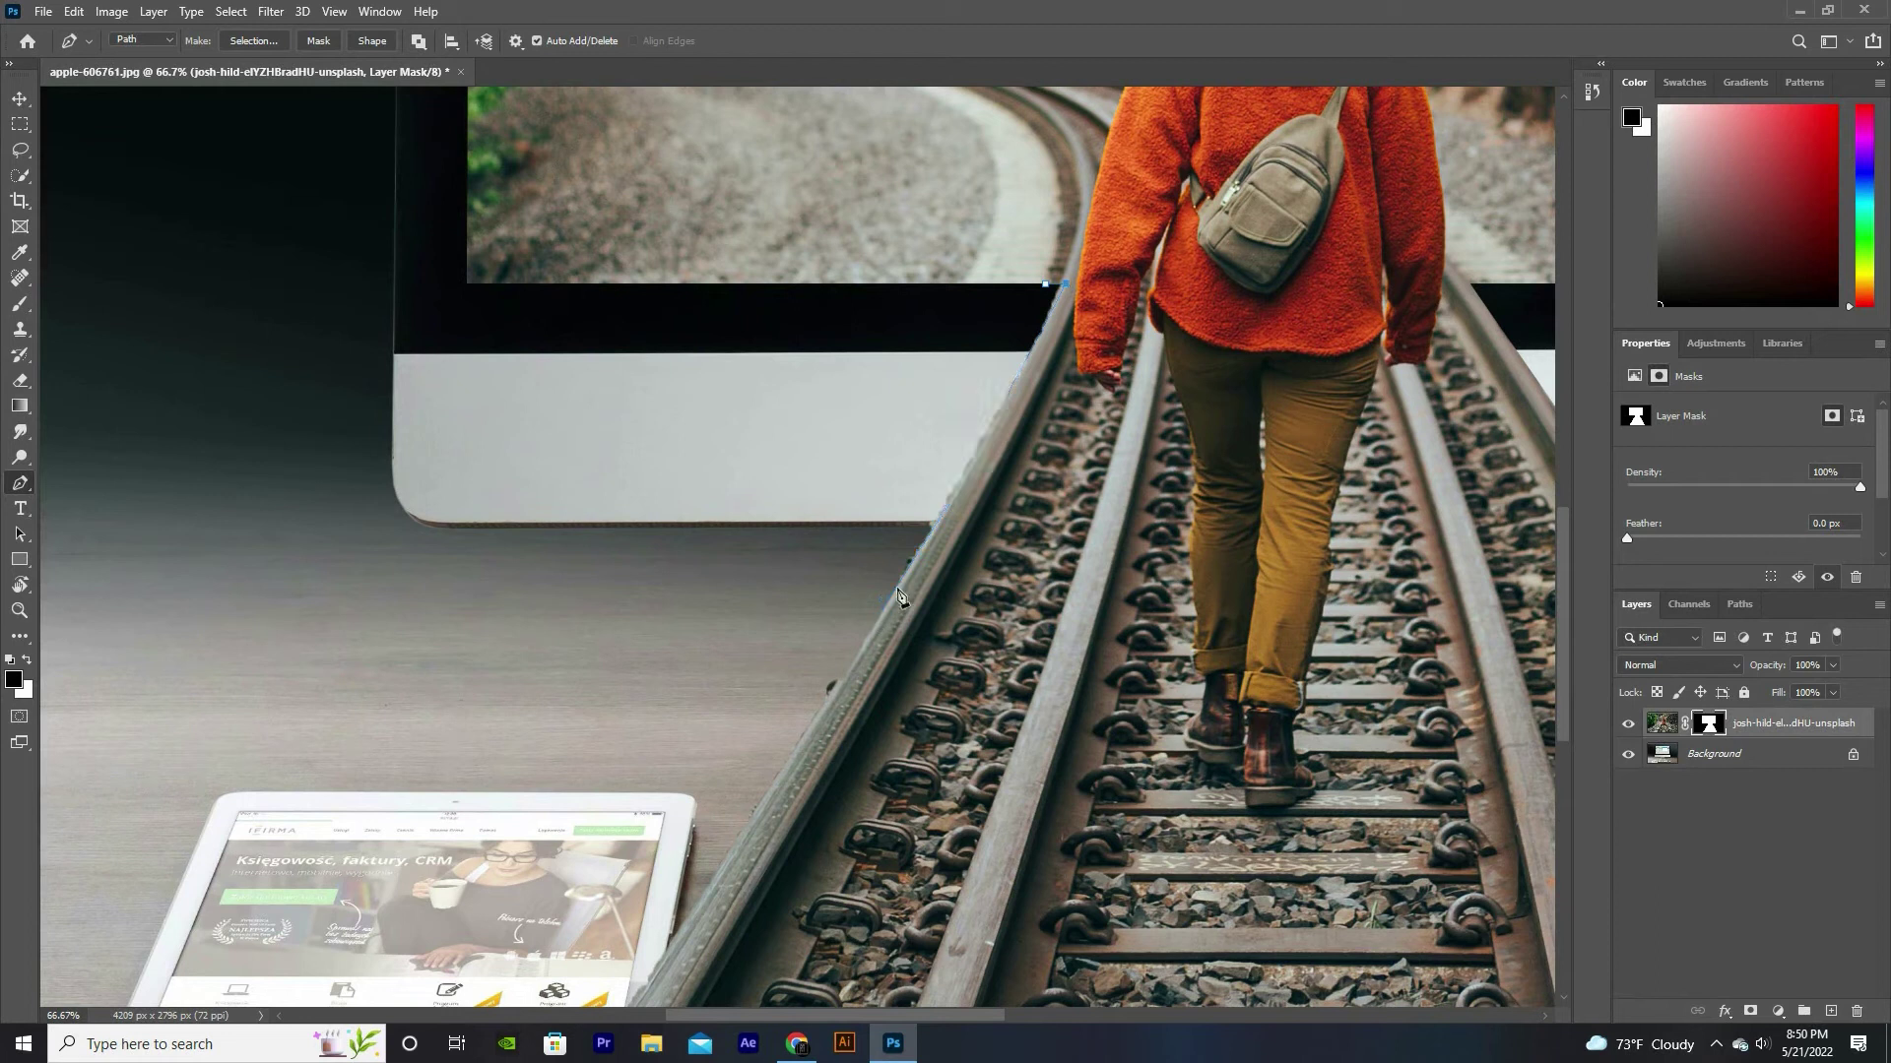
scroll(862, 659, down, 3)
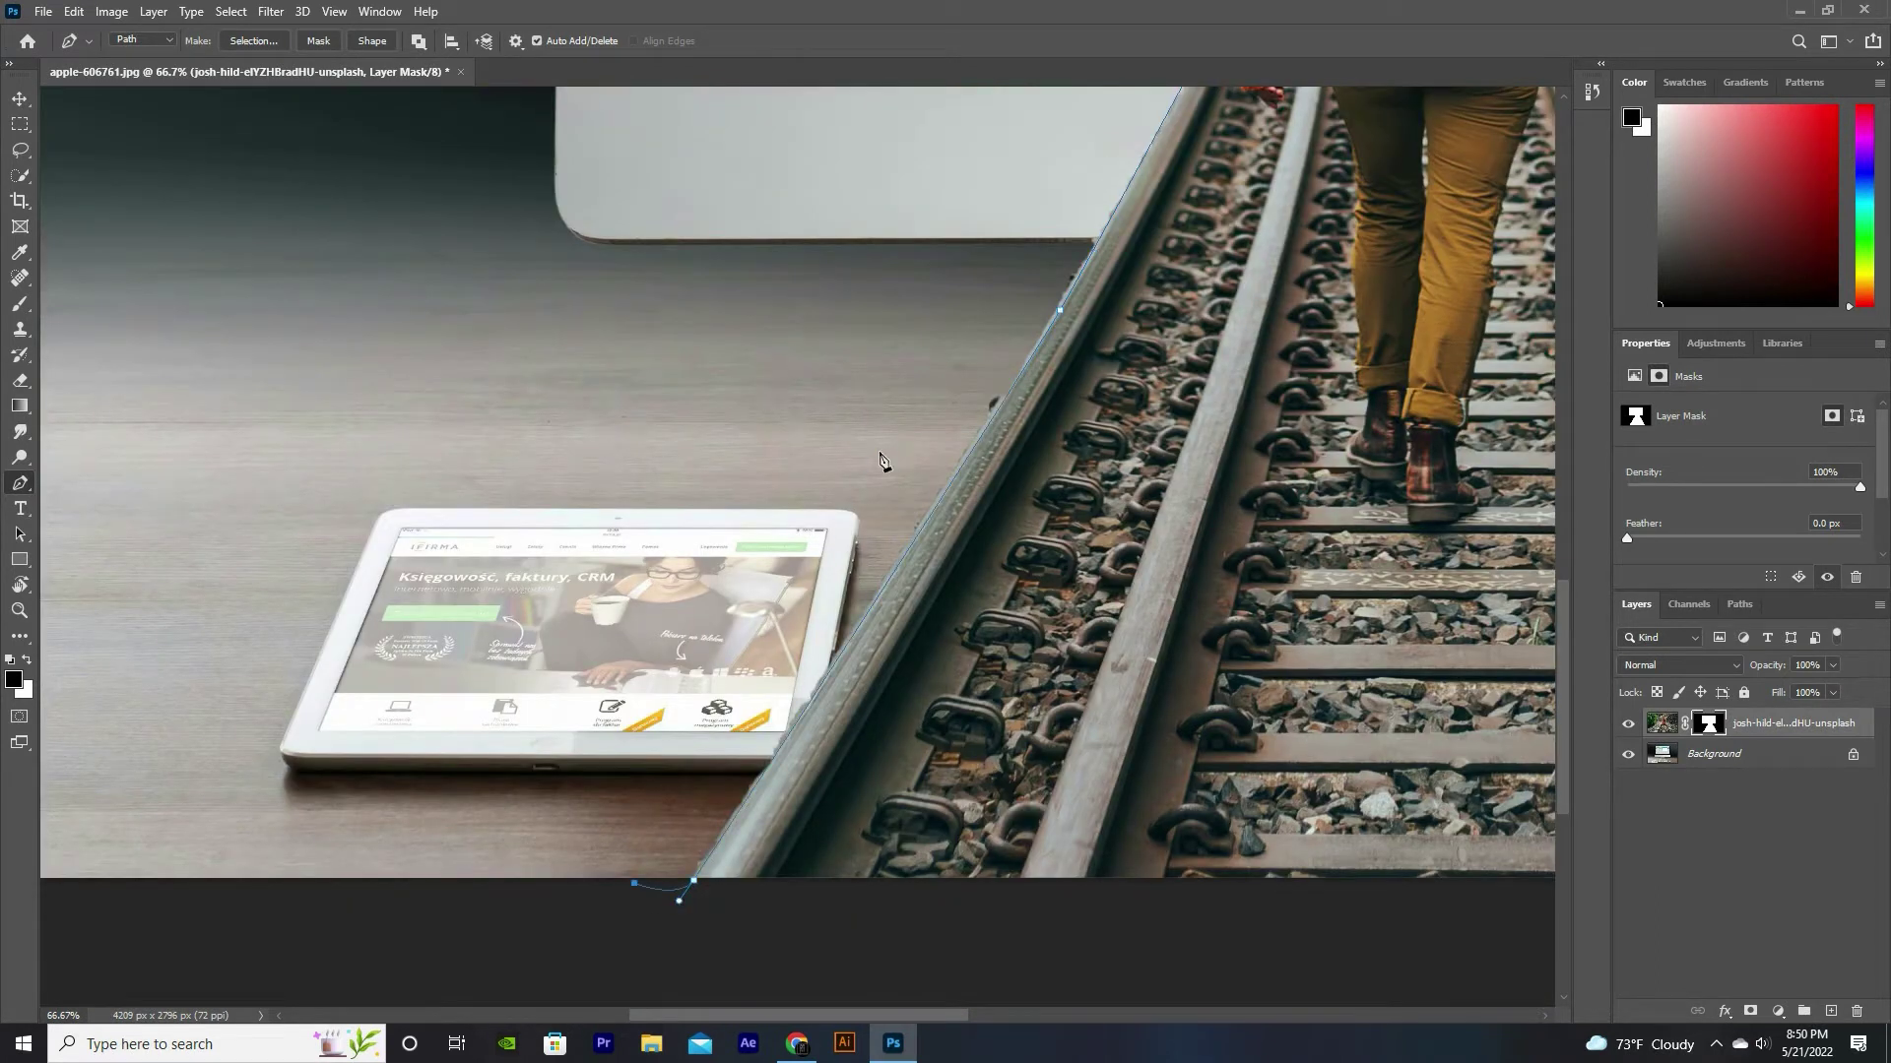
click(879, 454)
scroll(965, 302, up, 3)
click(971, 292)
key(ctrl+Return)
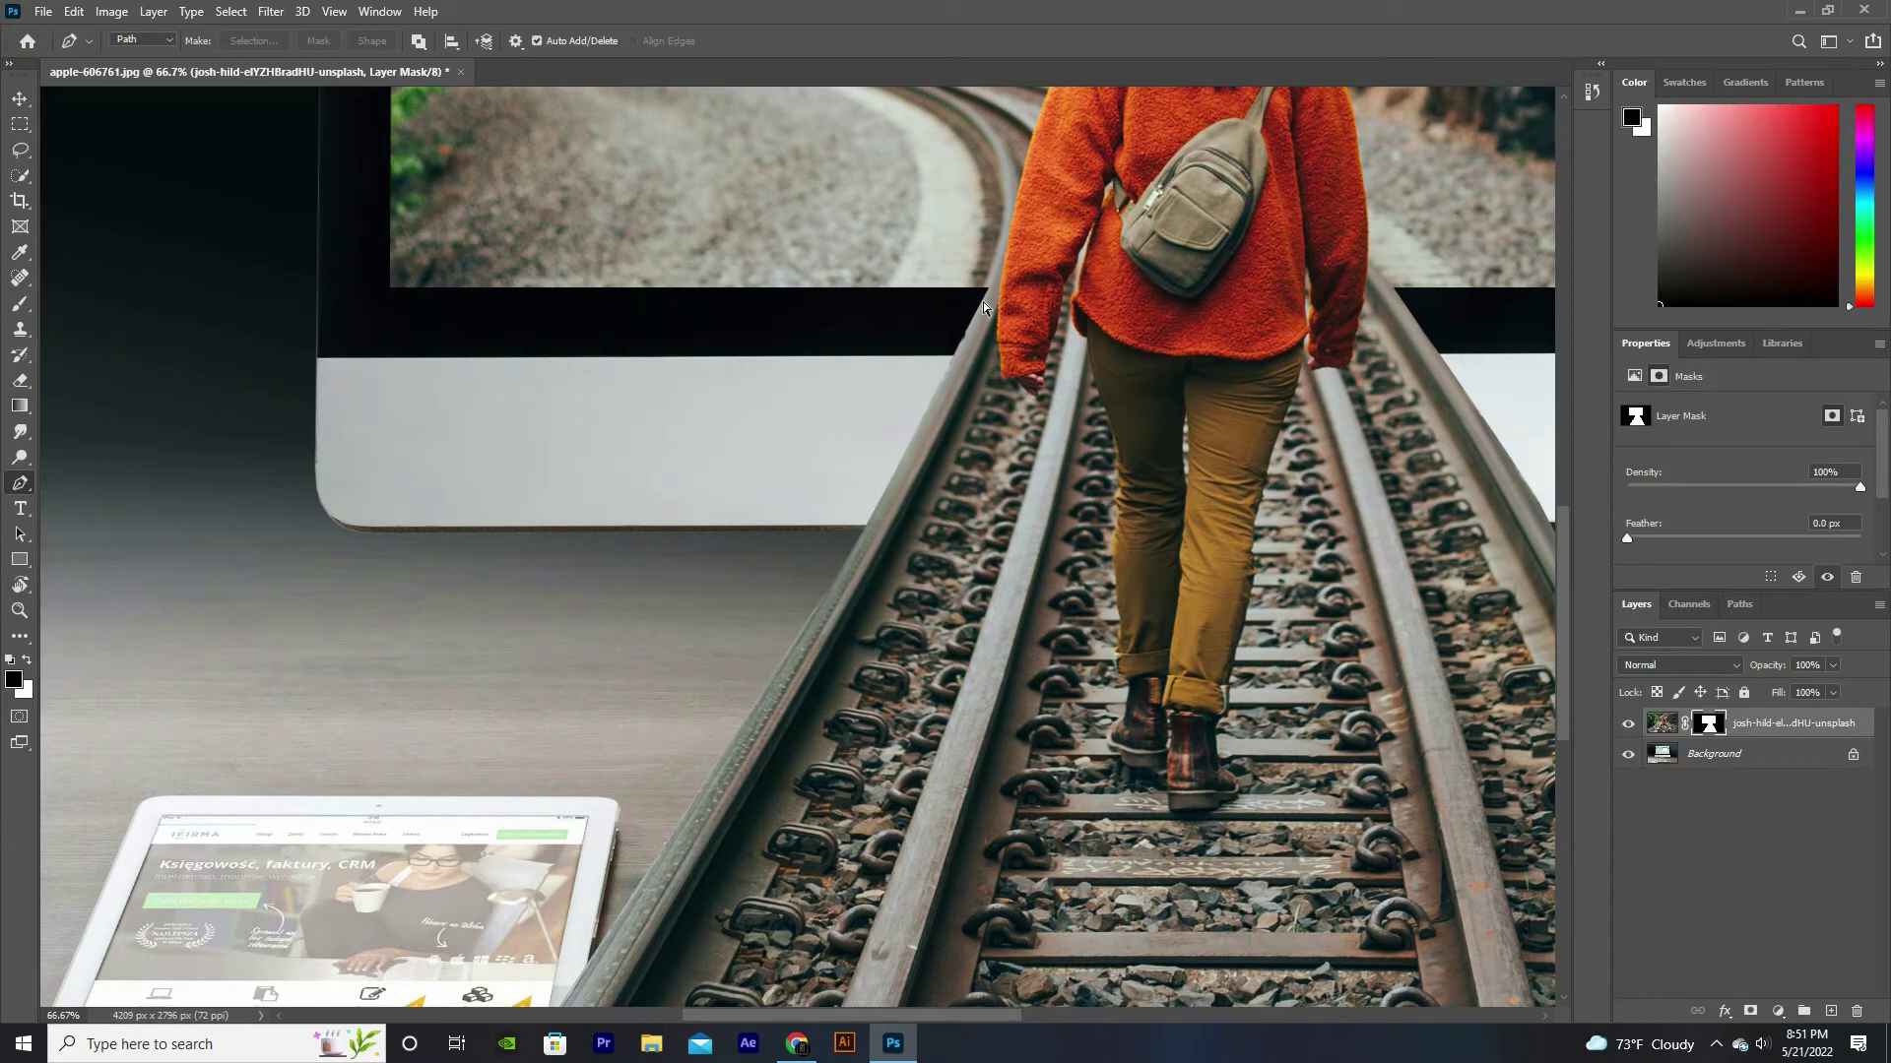
Step: Fill the selected sliver on the mask to reveal the left rail, then review the composite
key(ctrl+plus)
key(ctrl+plus)
drag(980, 296, 922, 654)
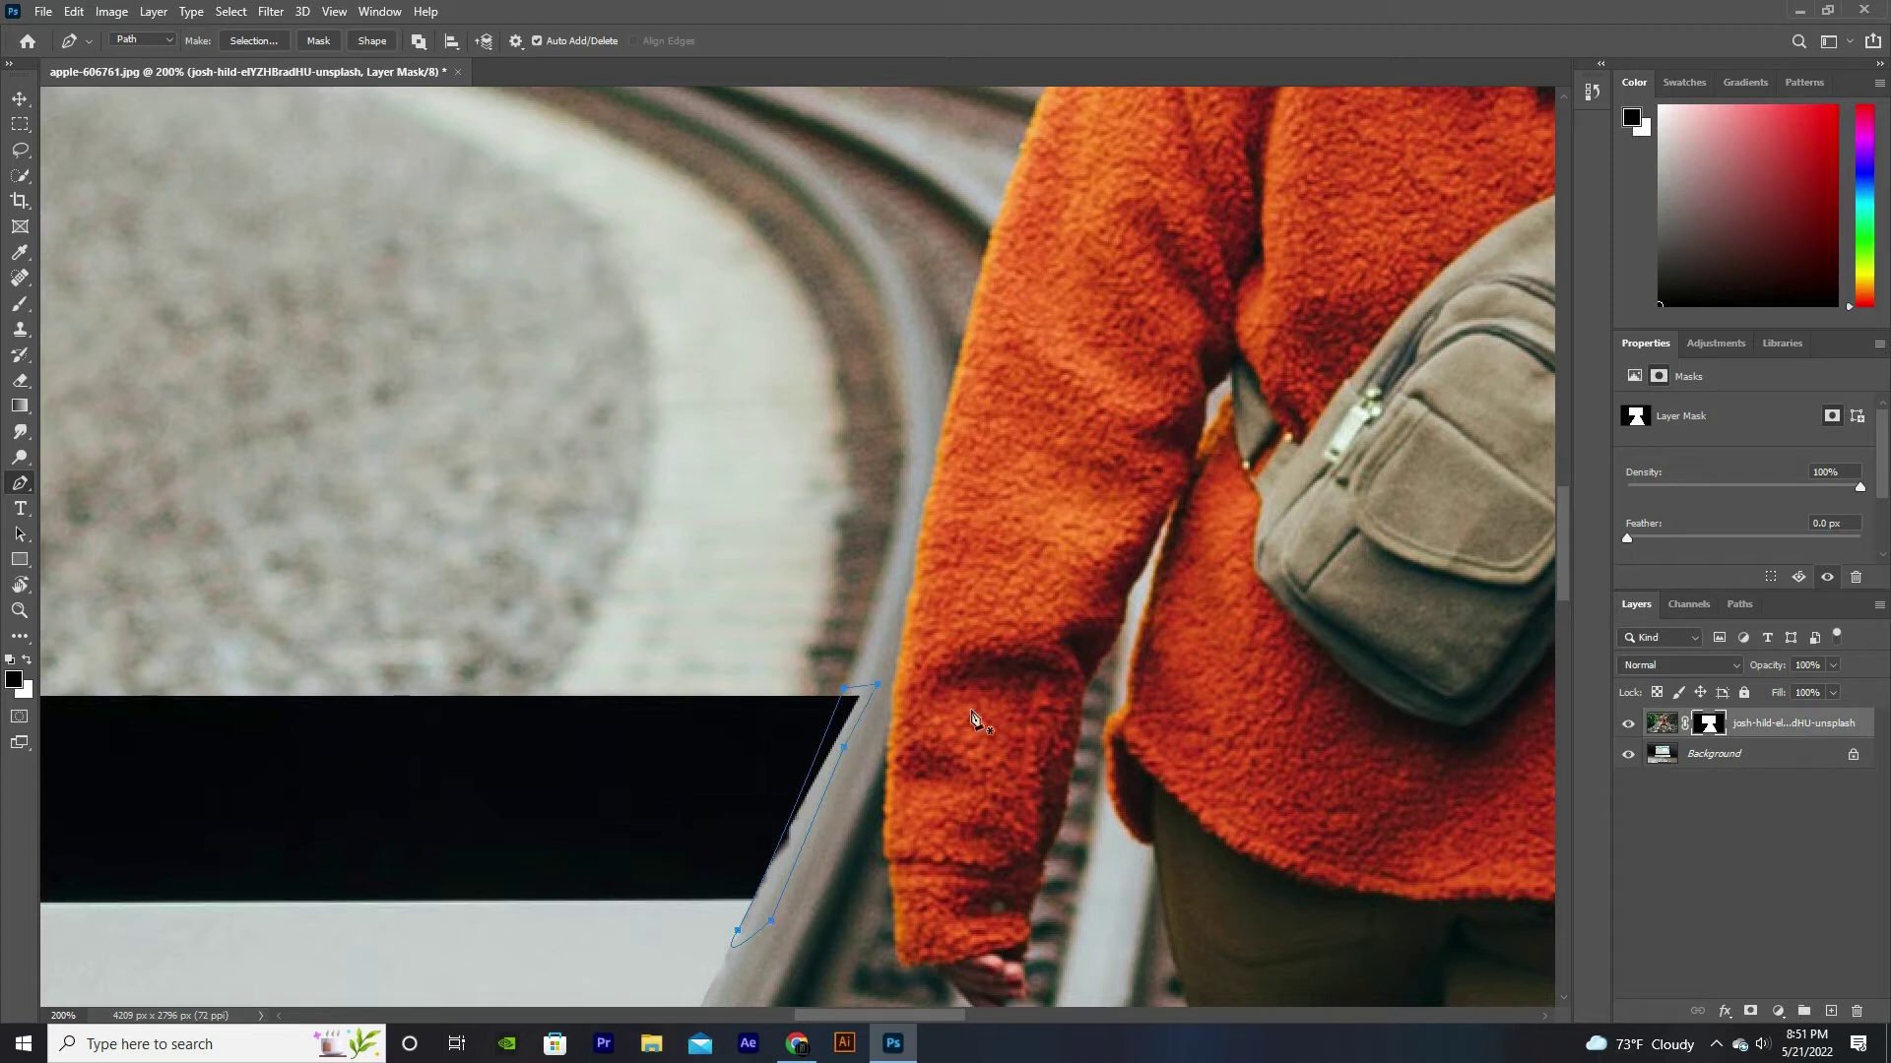
key(Delete)
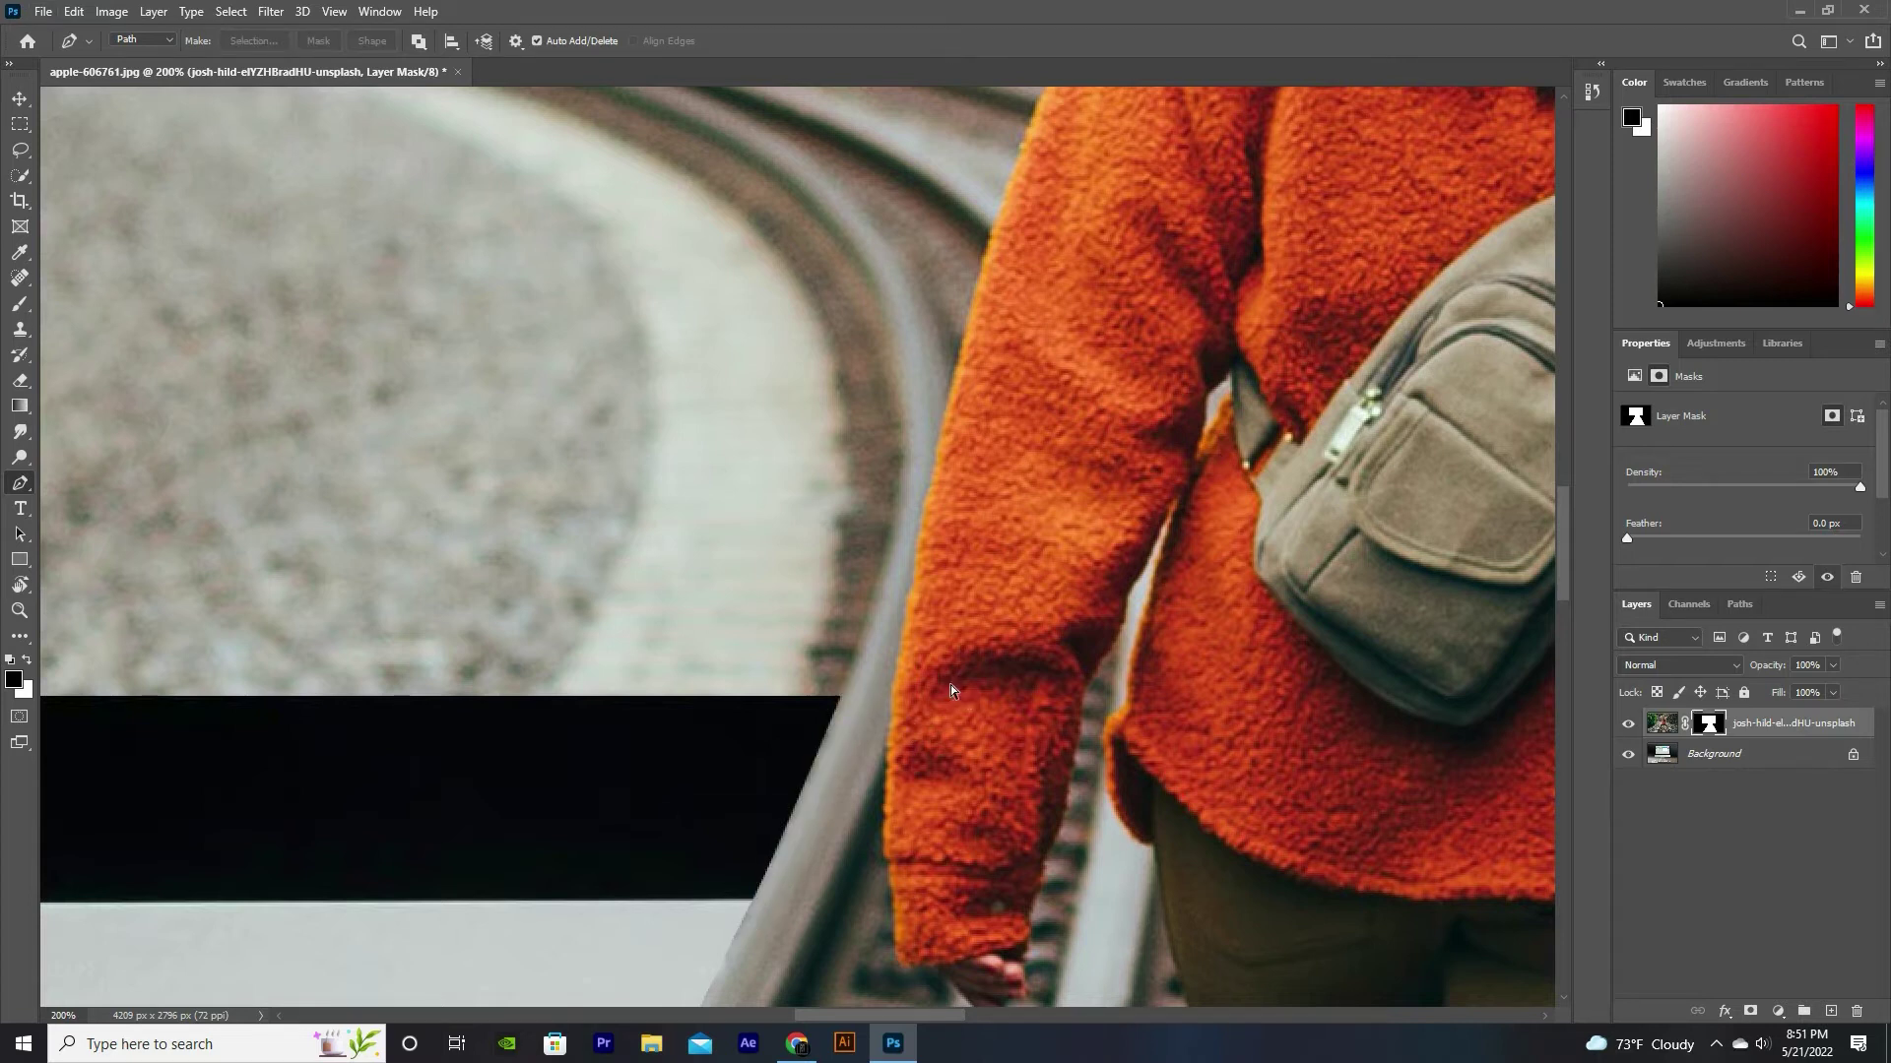
key(ctrl+0)
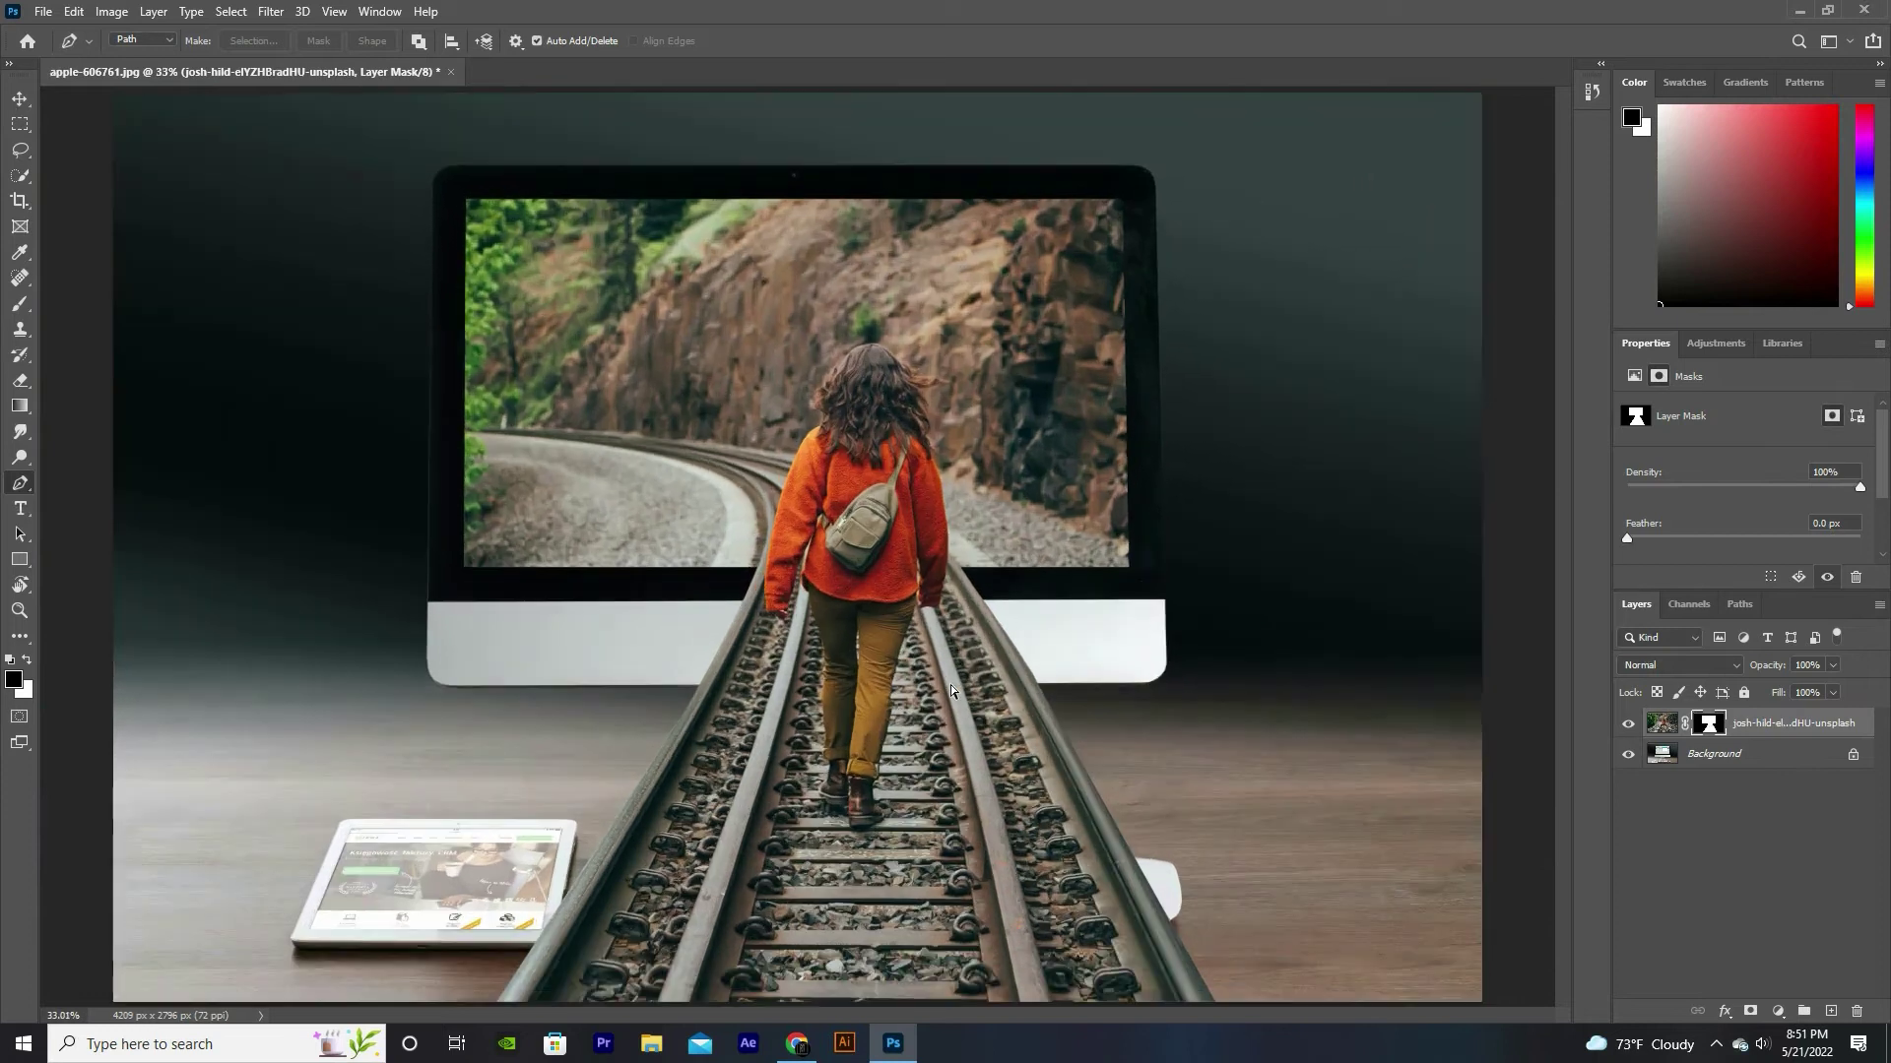
key(ctrl+plus)
drag(676, 620, 1059, 462)
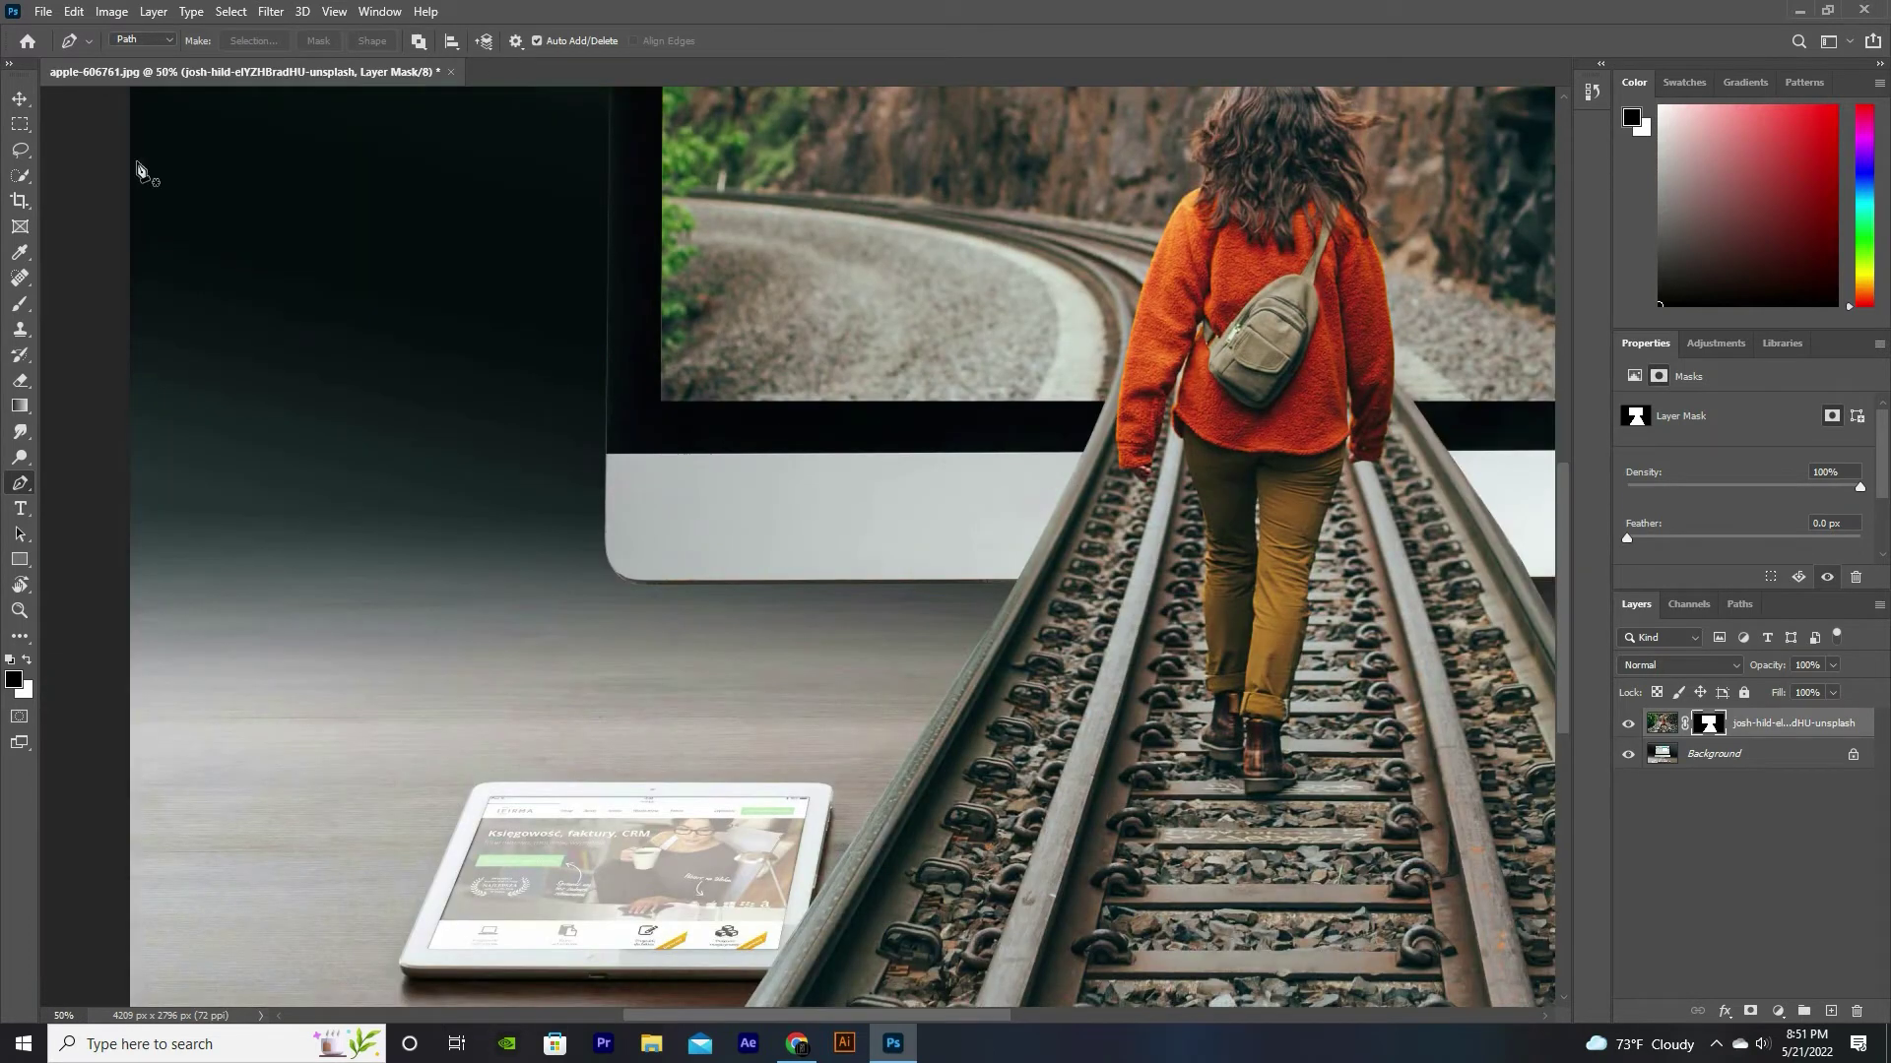
Step: Paint soft black shadows along the rails on a new layer beneath the tracks, then open Camera Raw Filter
key(v)
ctrl+click(1829, 1011)
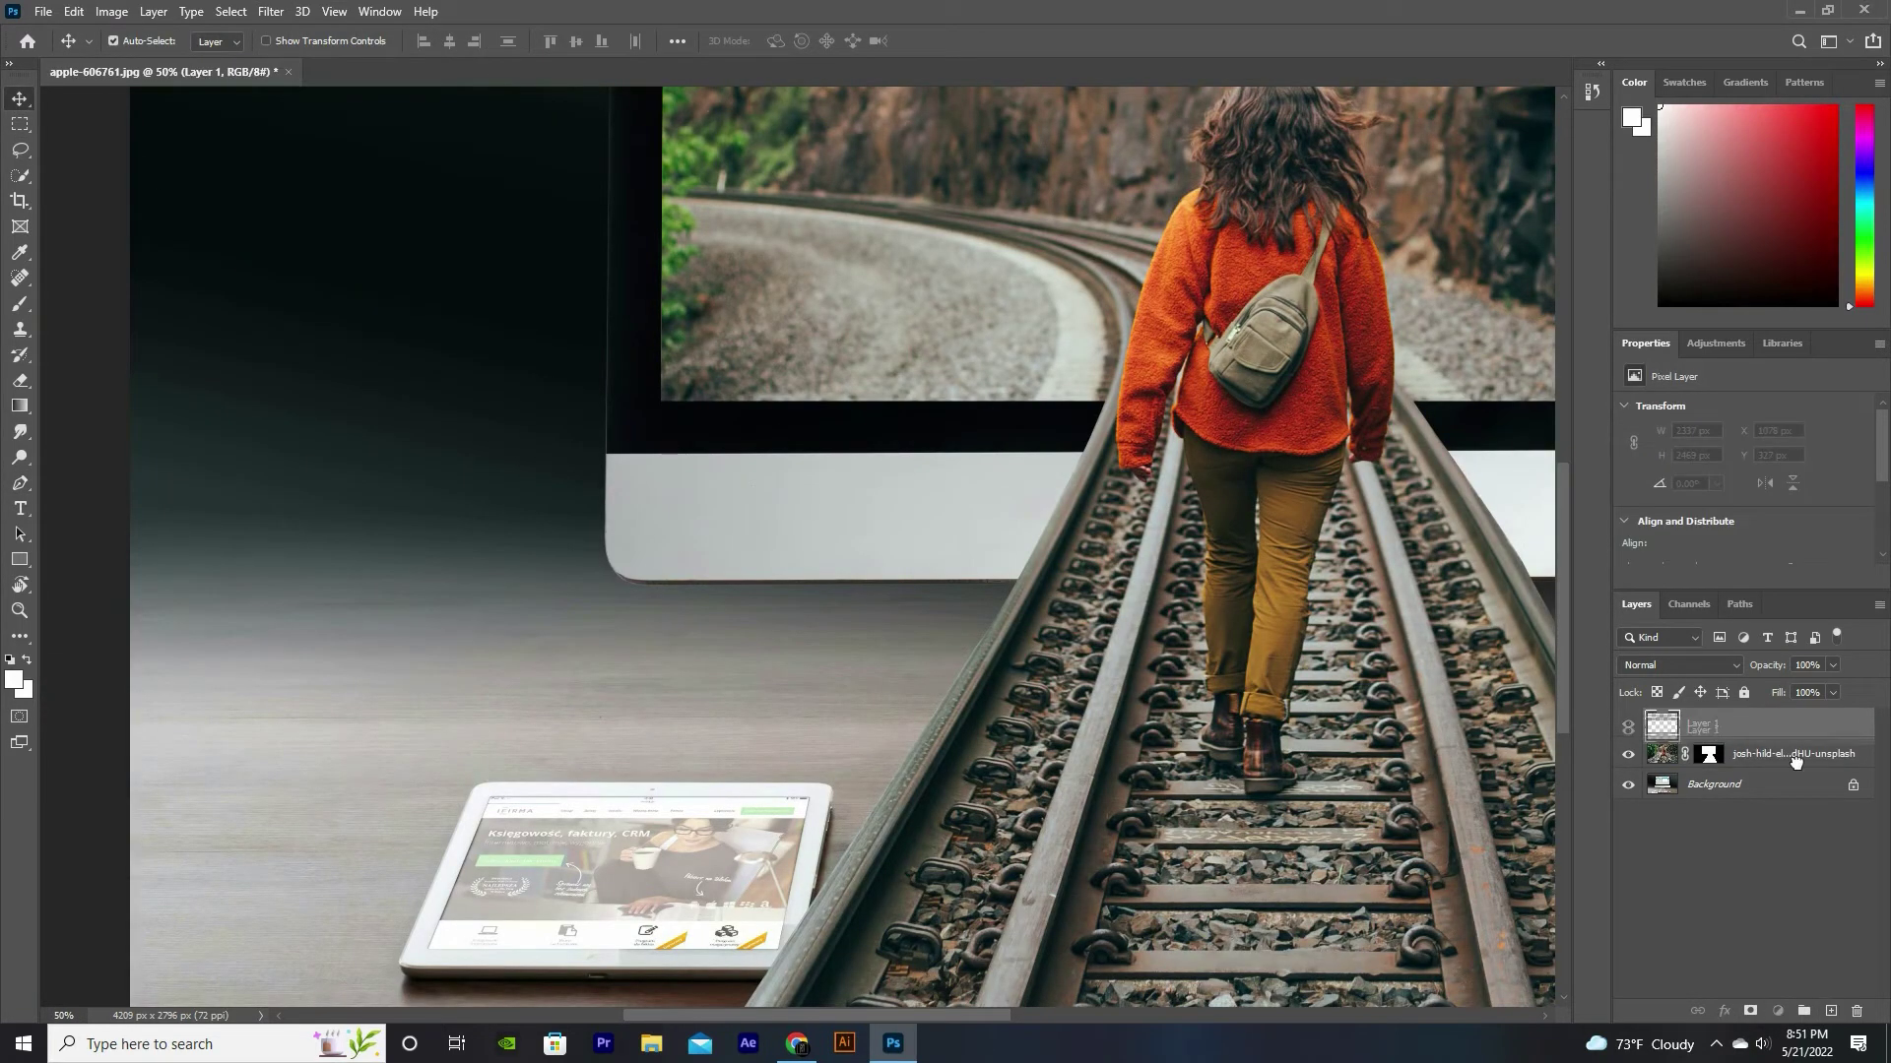
click(21, 303)
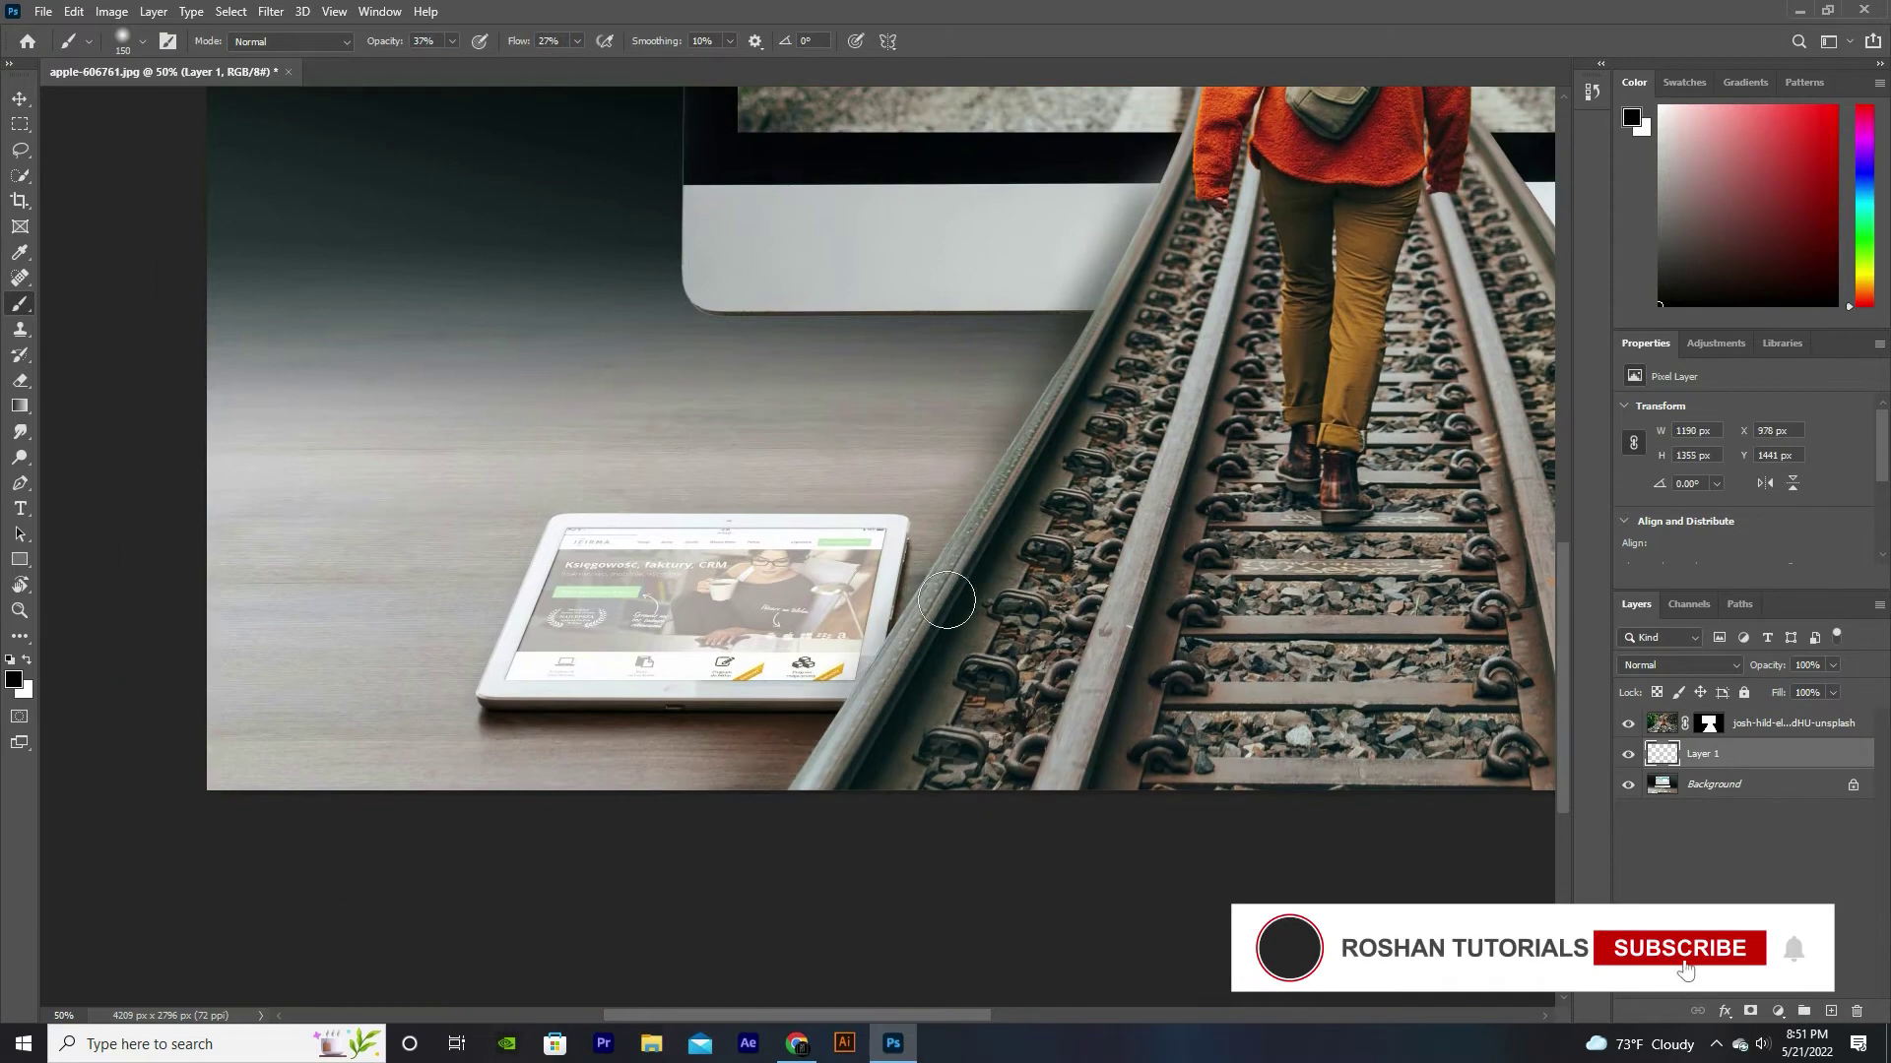
drag(986, 587, 1129, 444)
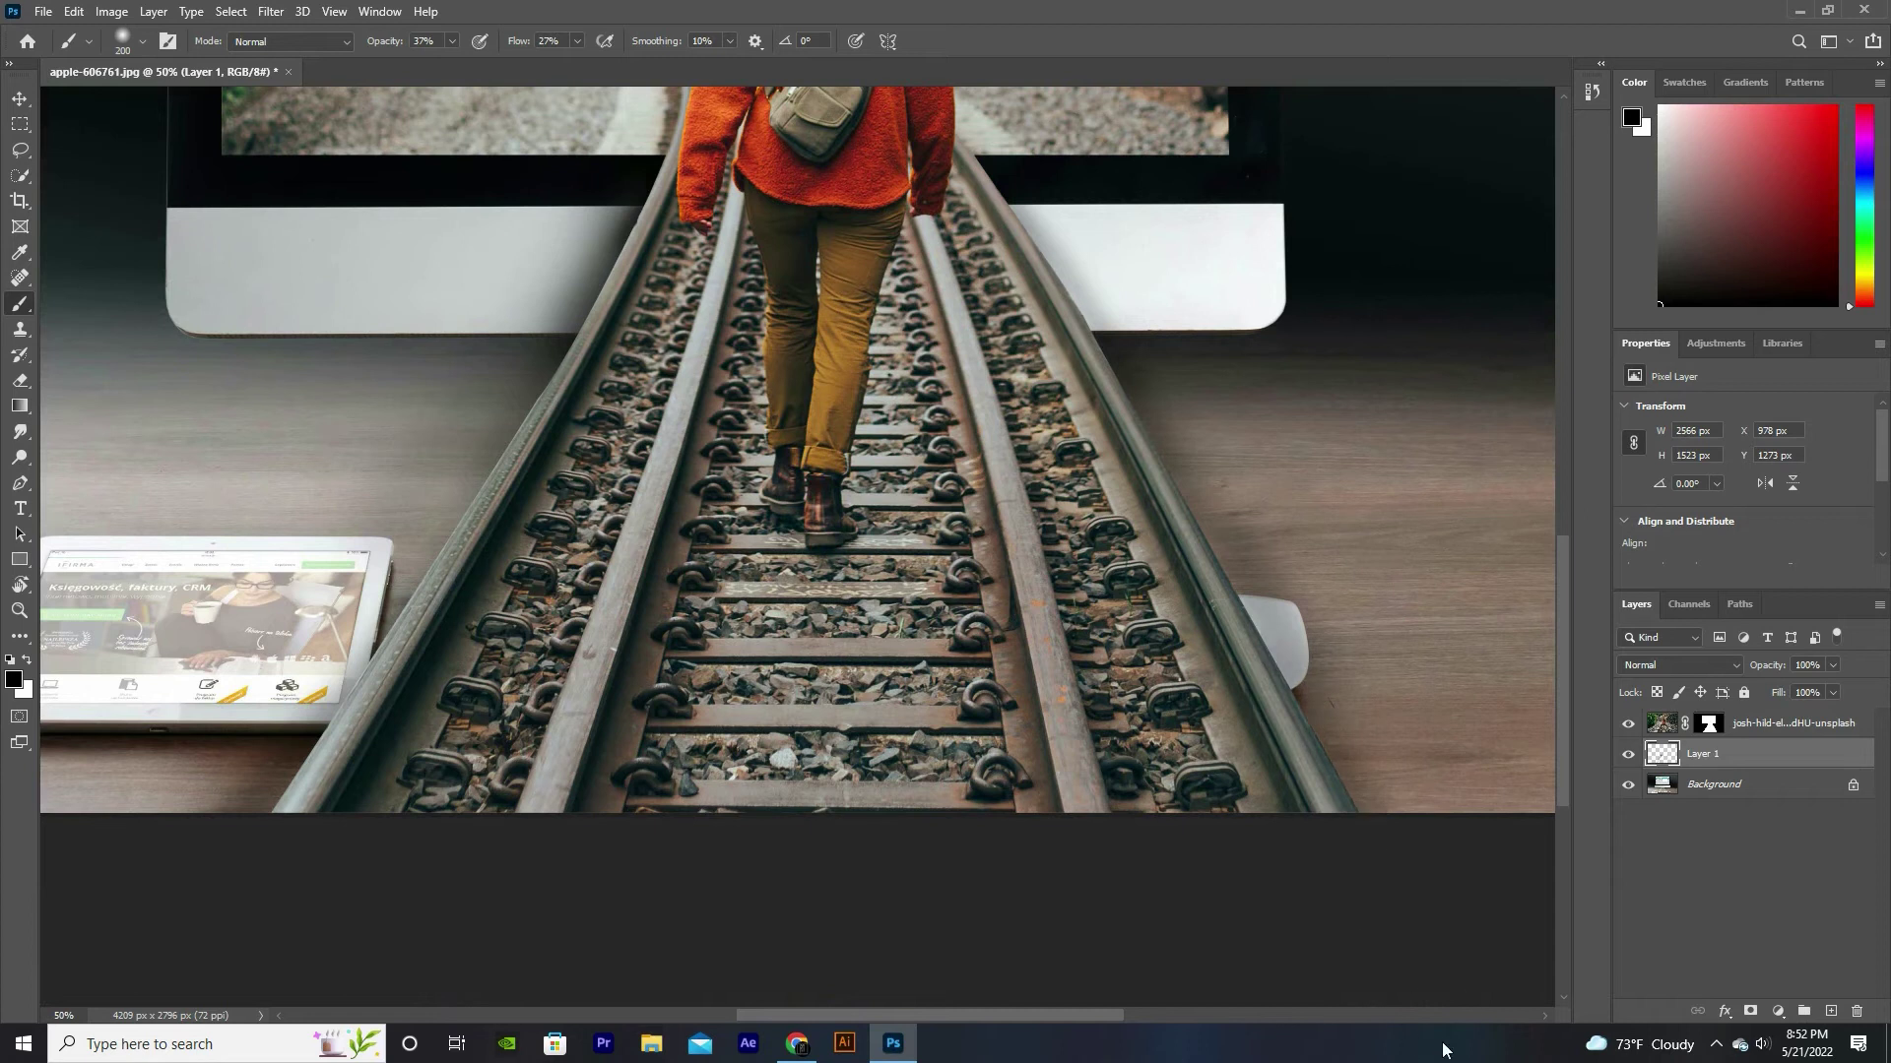
drag(308, 676, 605, 453)
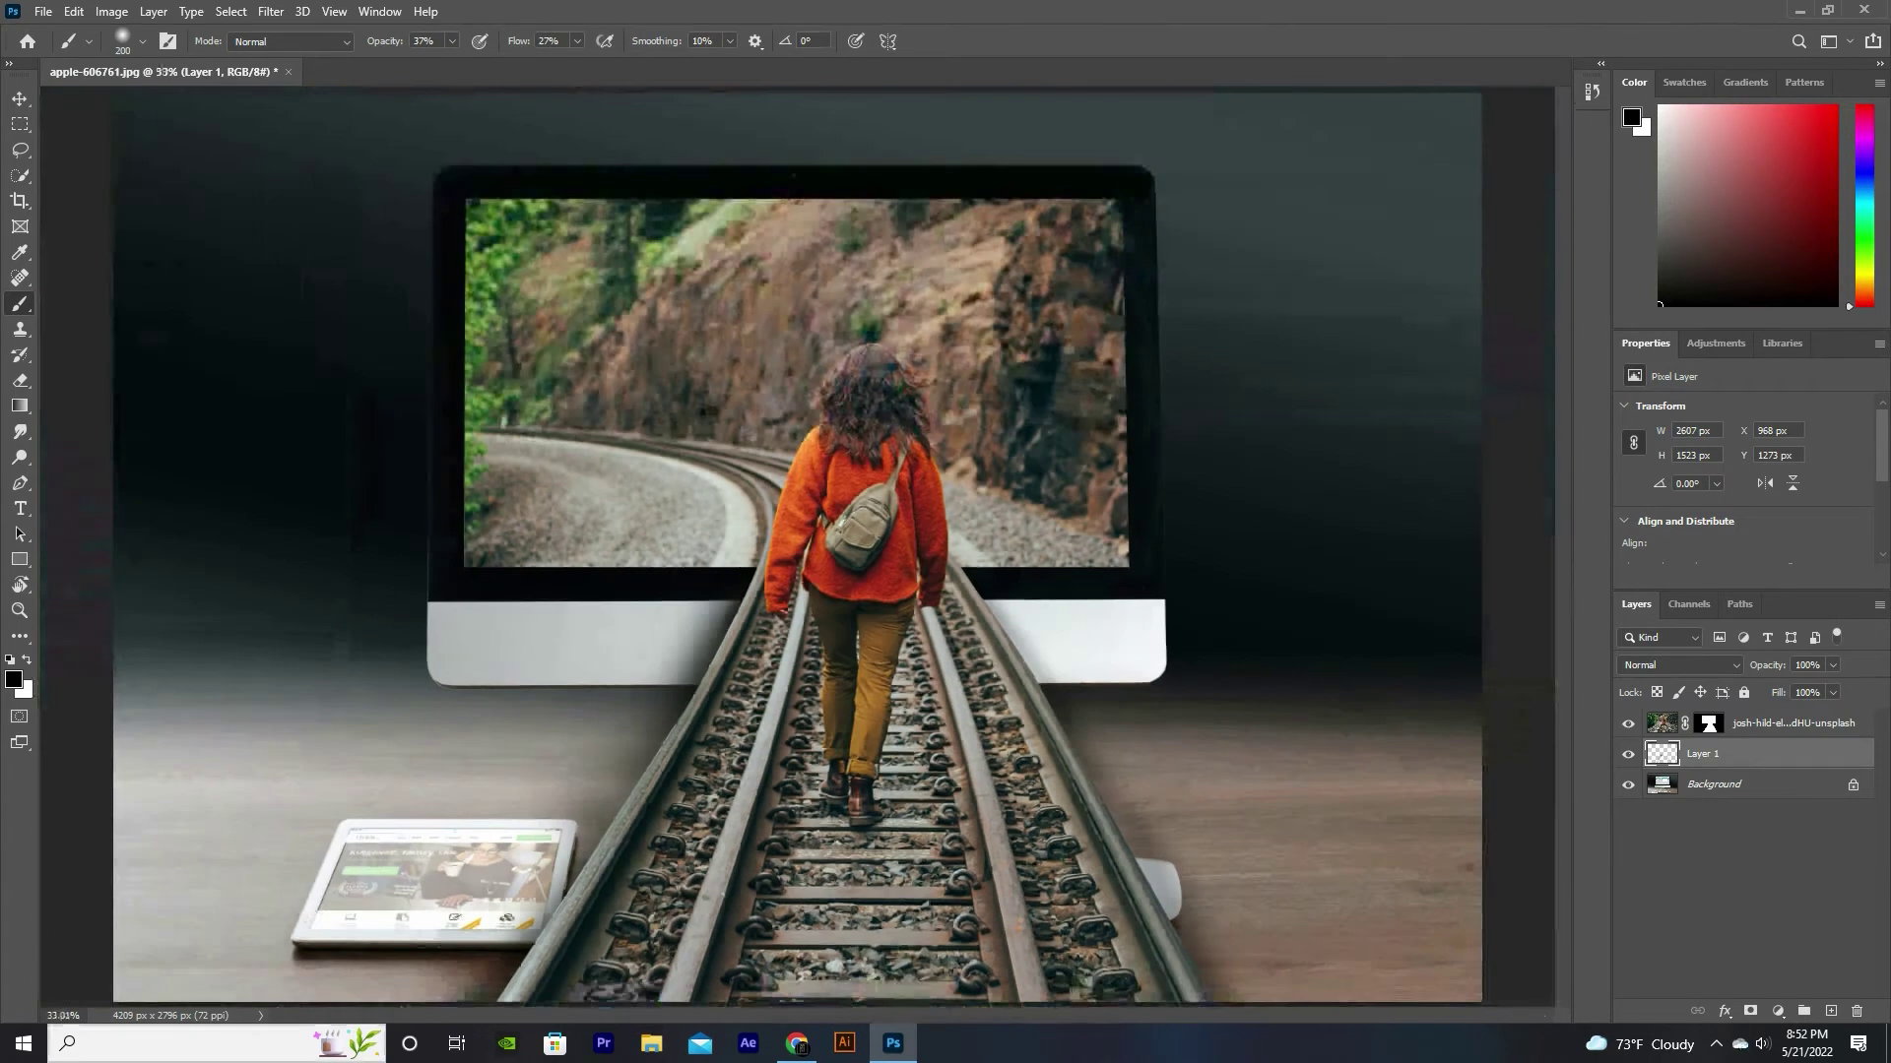
click(271, 11)
click(352, 161)
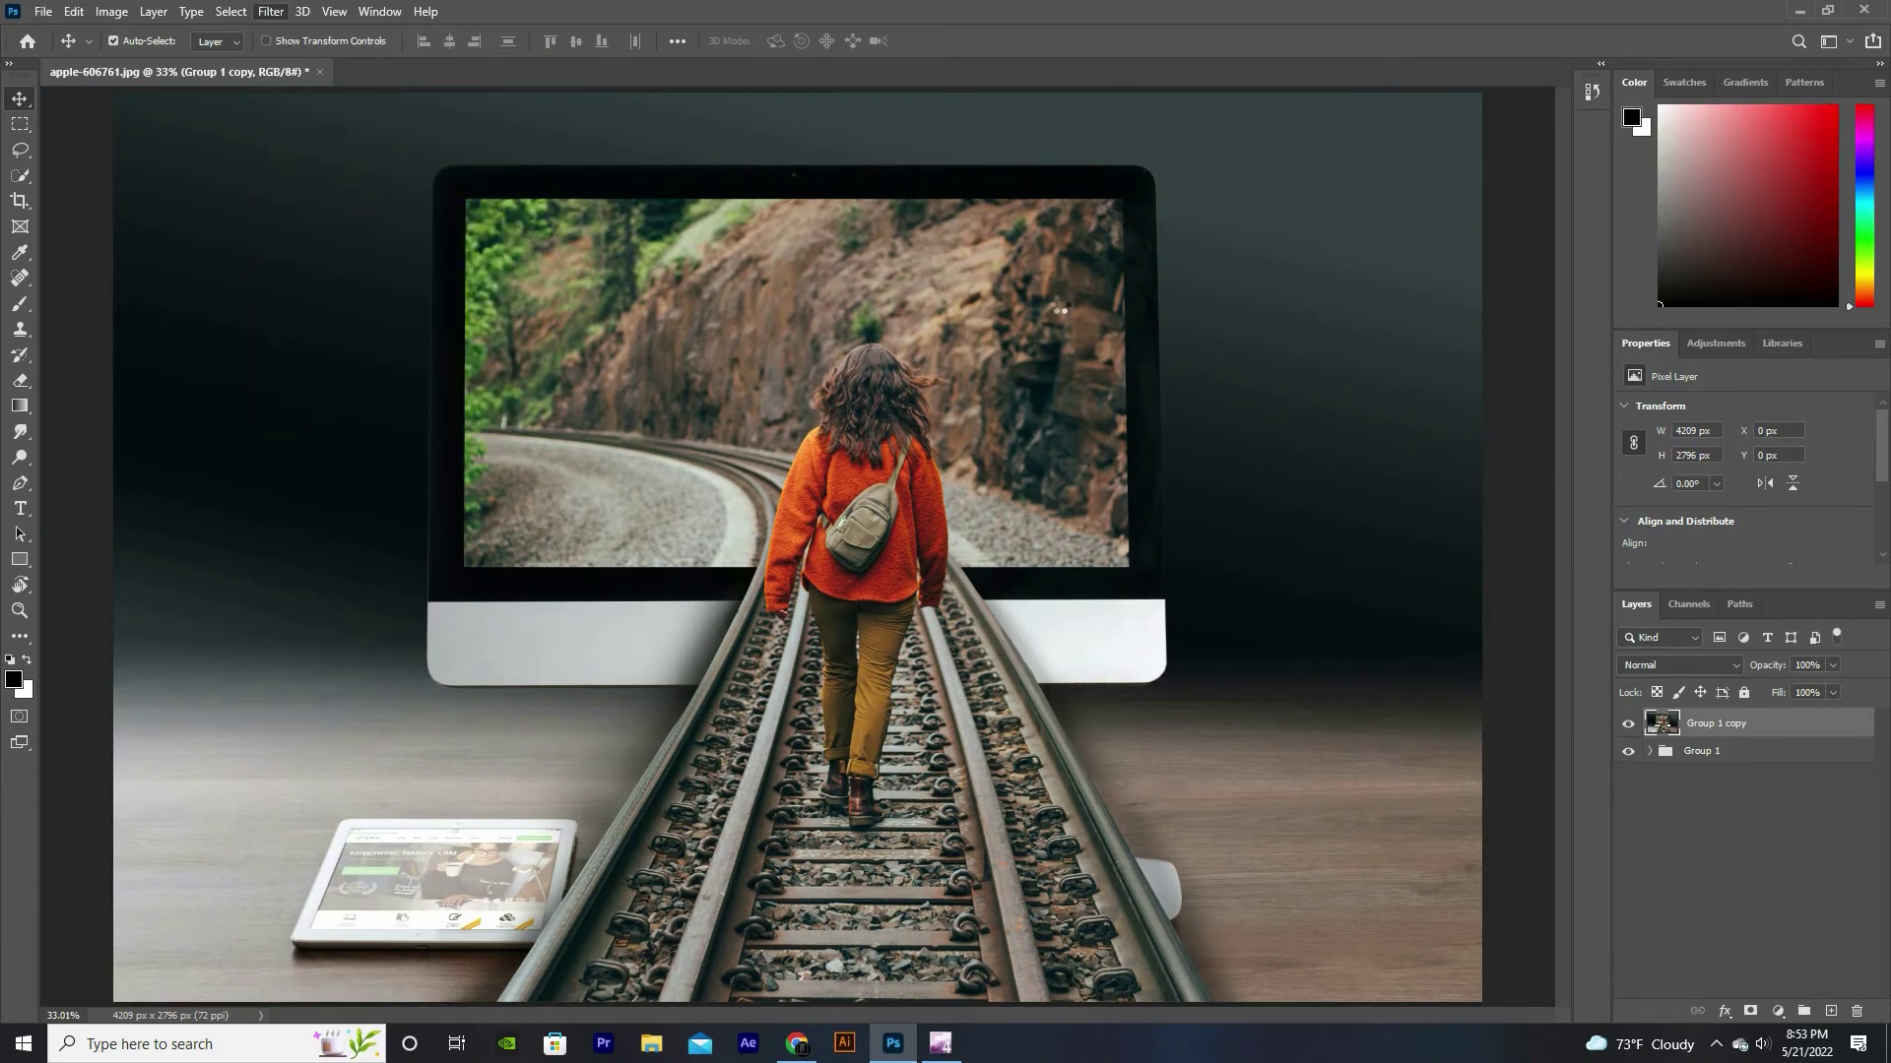
Step: Raise tint, texture, clarity and vibrance; lower exposure, highlights and shadows in Camera Raw
drag(1570, 407, 1578, 409)
drag(1565, 459, 1573, 449)
mouse_move(1563, 515)
mouse_down()
mouse_move(1543, 544)
mouse_move(1581, 573)
mouse_move(1535, 607)
mouse_up()
mouse_move(1571, 679)
mouse_down()
mouse_move(1608, 681)
mouse_move(1578, 717)
mouse_up()
mouse_move(1605, 688)
mouse_down()
mouse_move(1578, 686)
mouse_move(1597, 657)
mouse_up()
drag(1566, 764, 1582, 757)
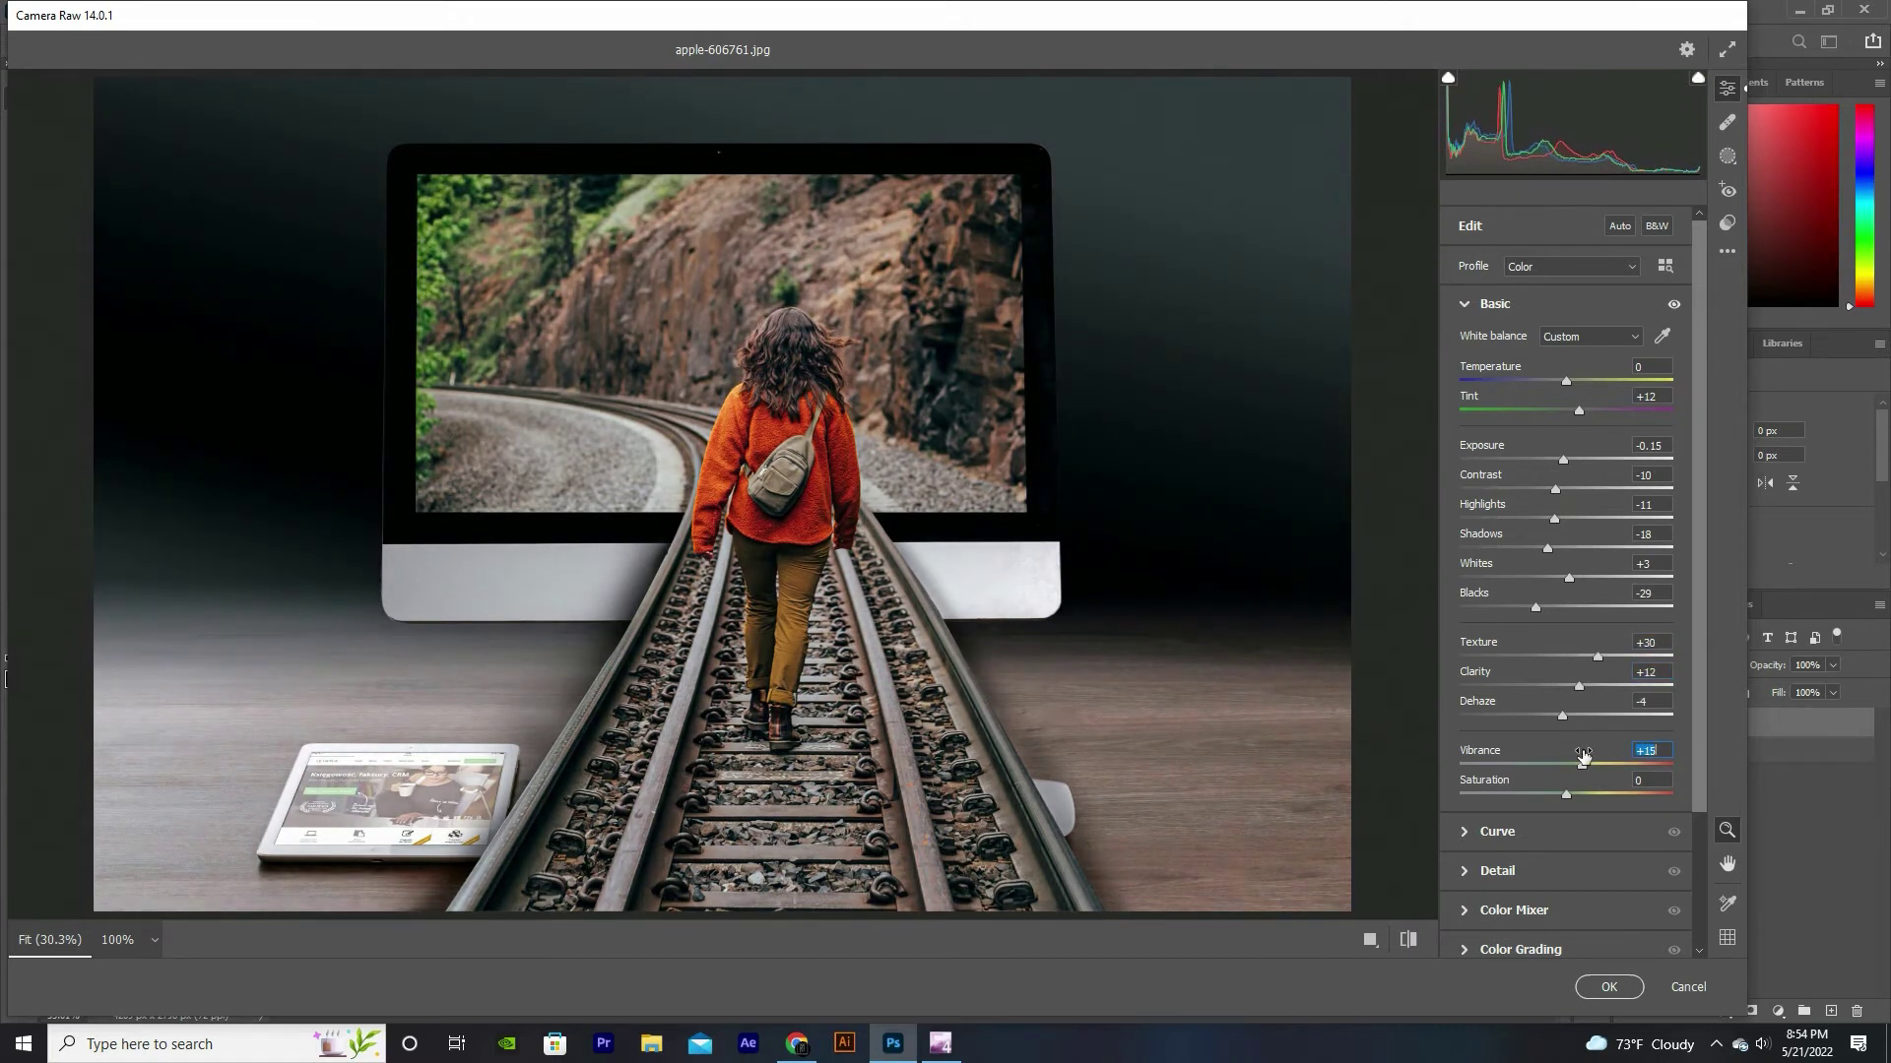
Step: Shift orange and blue hues, boost orange saturation, and desaturate yellows and greens in HSL
click(1457, 832)
click(1465, 731)
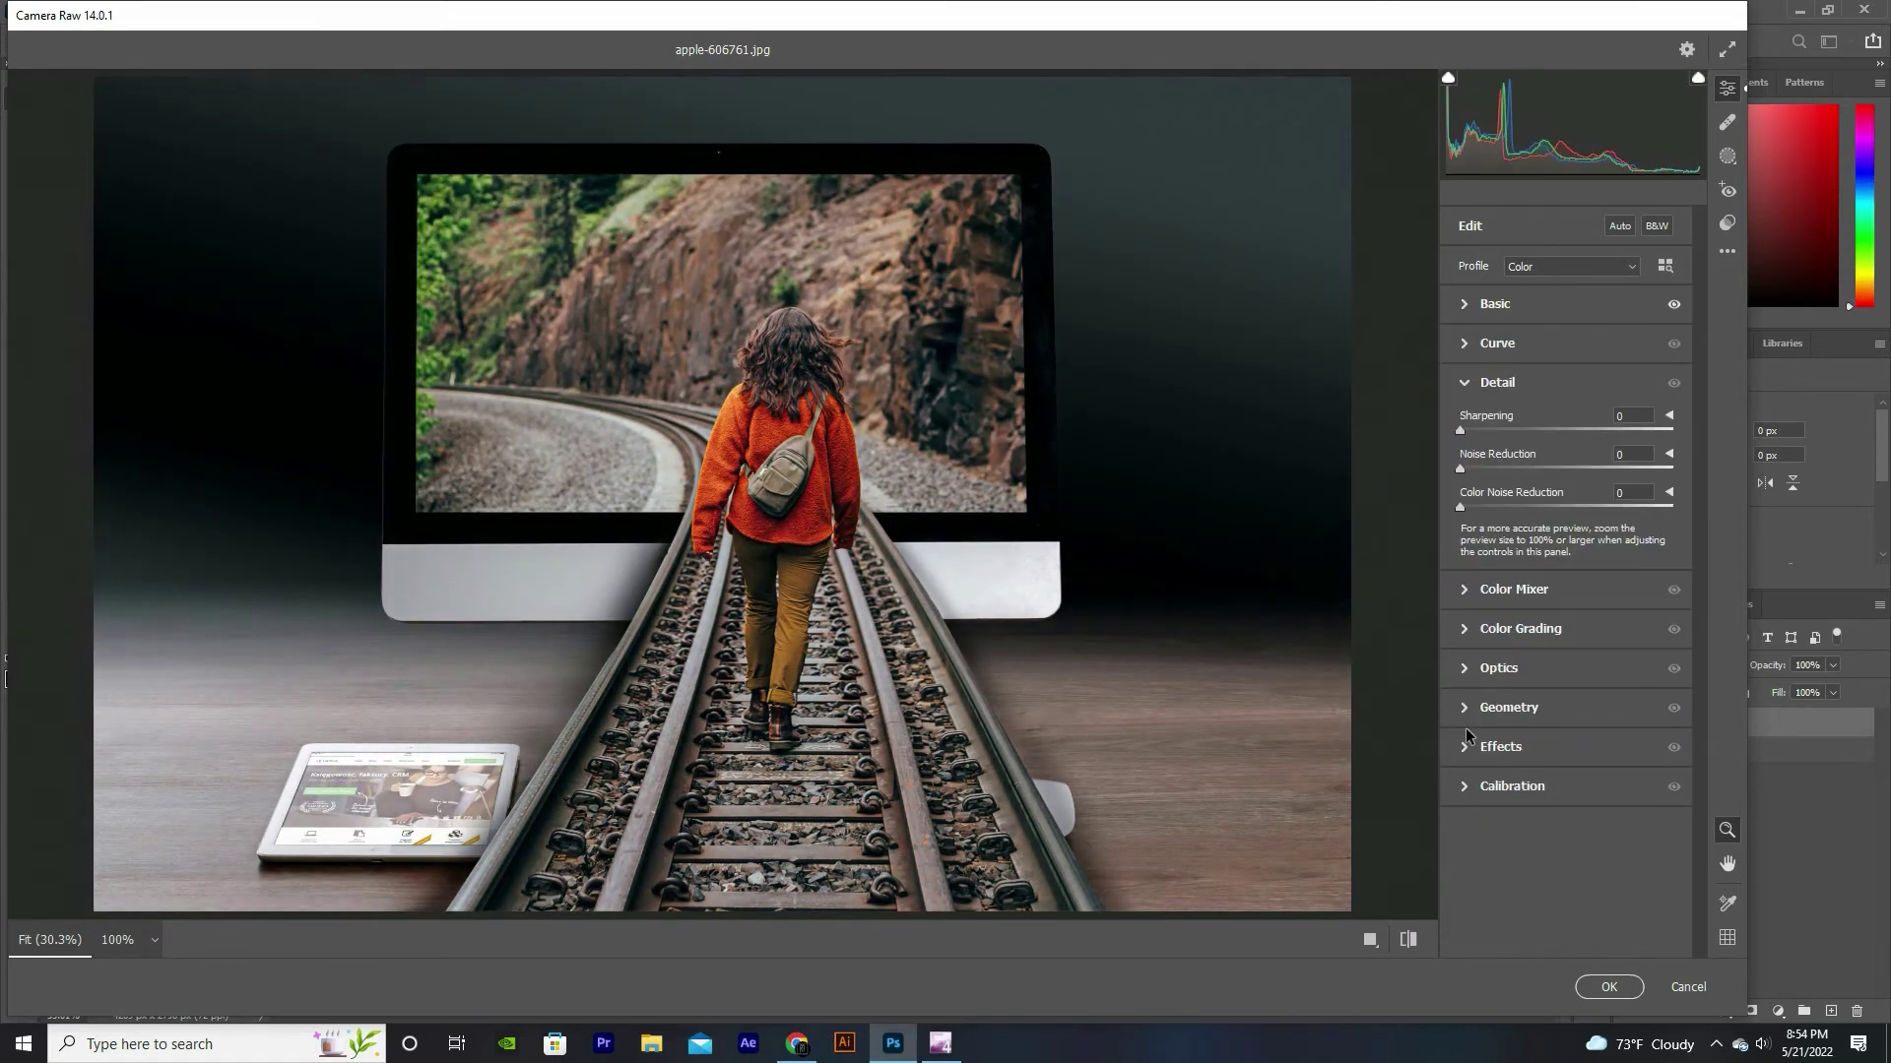
click(1461, 589)
mouse_move(1565, 391)
mouse_down()
mouse_move(1573, 416)
mouse_move(1545, 416)
mouse_move(1521, 386)
mouse_up()
drag(1565, 503, 1523, 502)
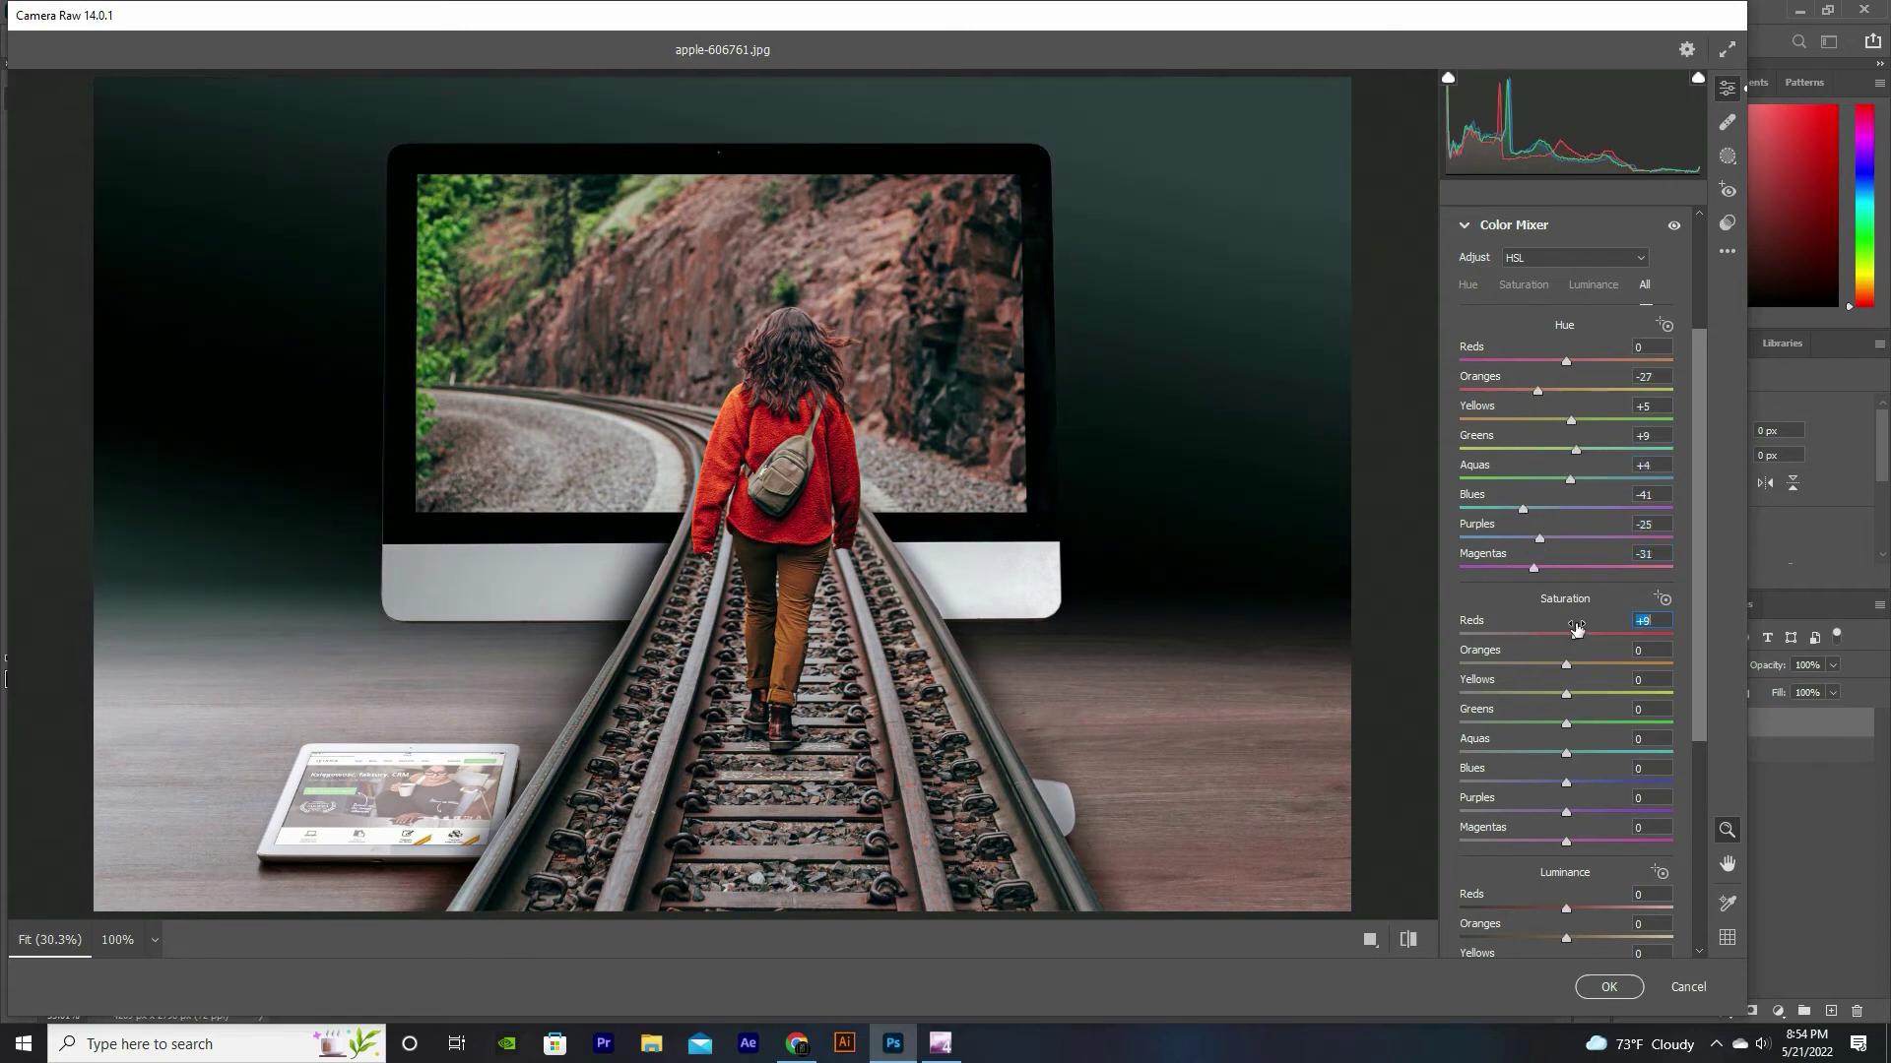
mouse_move(1524, 647)
mouse_down()
mouse_move(1587, 649)
mouse_move(1548, 680)
mouse_up()
mouse_move(1579, 710)
mouse_down()
mouse_move(1527, 717)
mouse_move(1594, 765)
mouse_up()
Step: Tweak further mixer sliders, make the midtones cool blue and slightly darker, and apply the grade
scroll(1509, 713, down, 1)
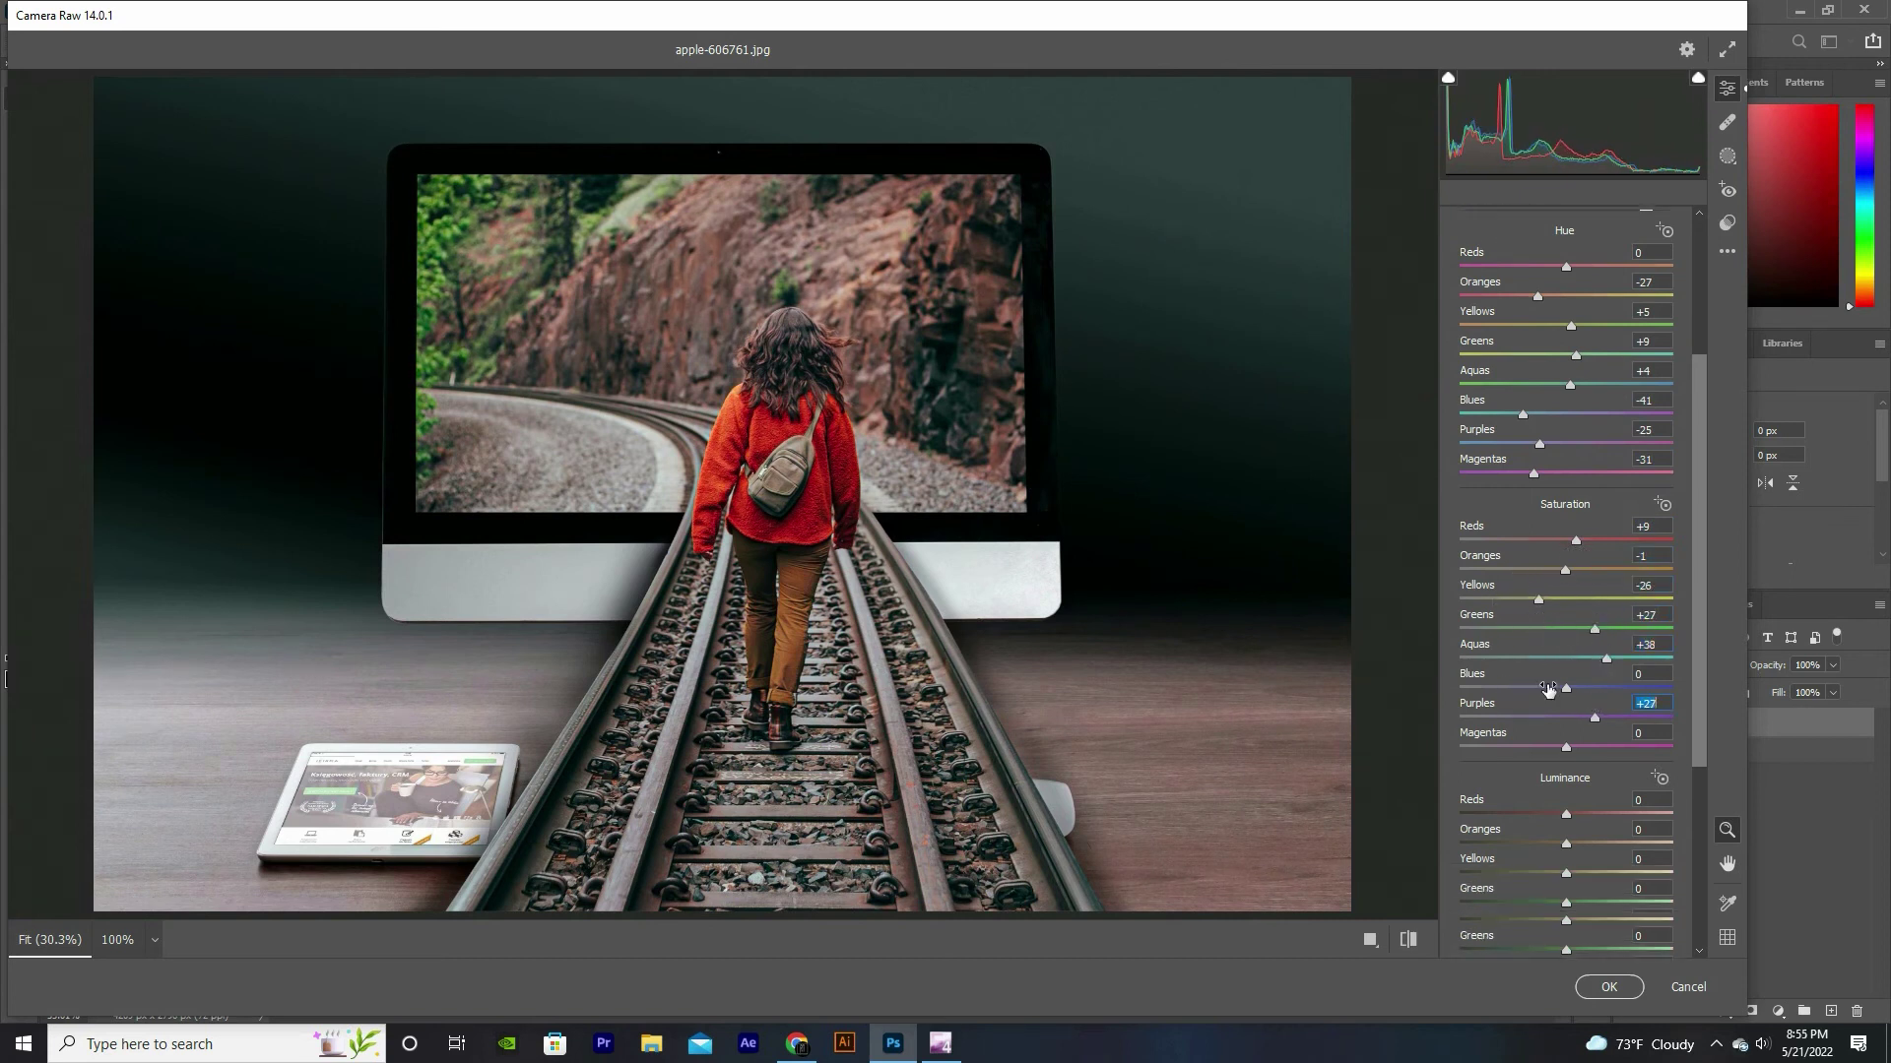
scroll(1594, 749, down, 3)
drag(1565, 653, 1568, 653)
mouse_move(1565, 719)
mouse_down()
mouse_move(1588, 707)
mouse_move(1569, 654)
mouse_move(1597, 679)
mouse_up()
scroll(1571, 689, down, 2)
scroll(1566, 768, down, 1)
scroll(1566, 768, down, 1)
click(1521, 792)
drag(1564, 596, 1565, 593)
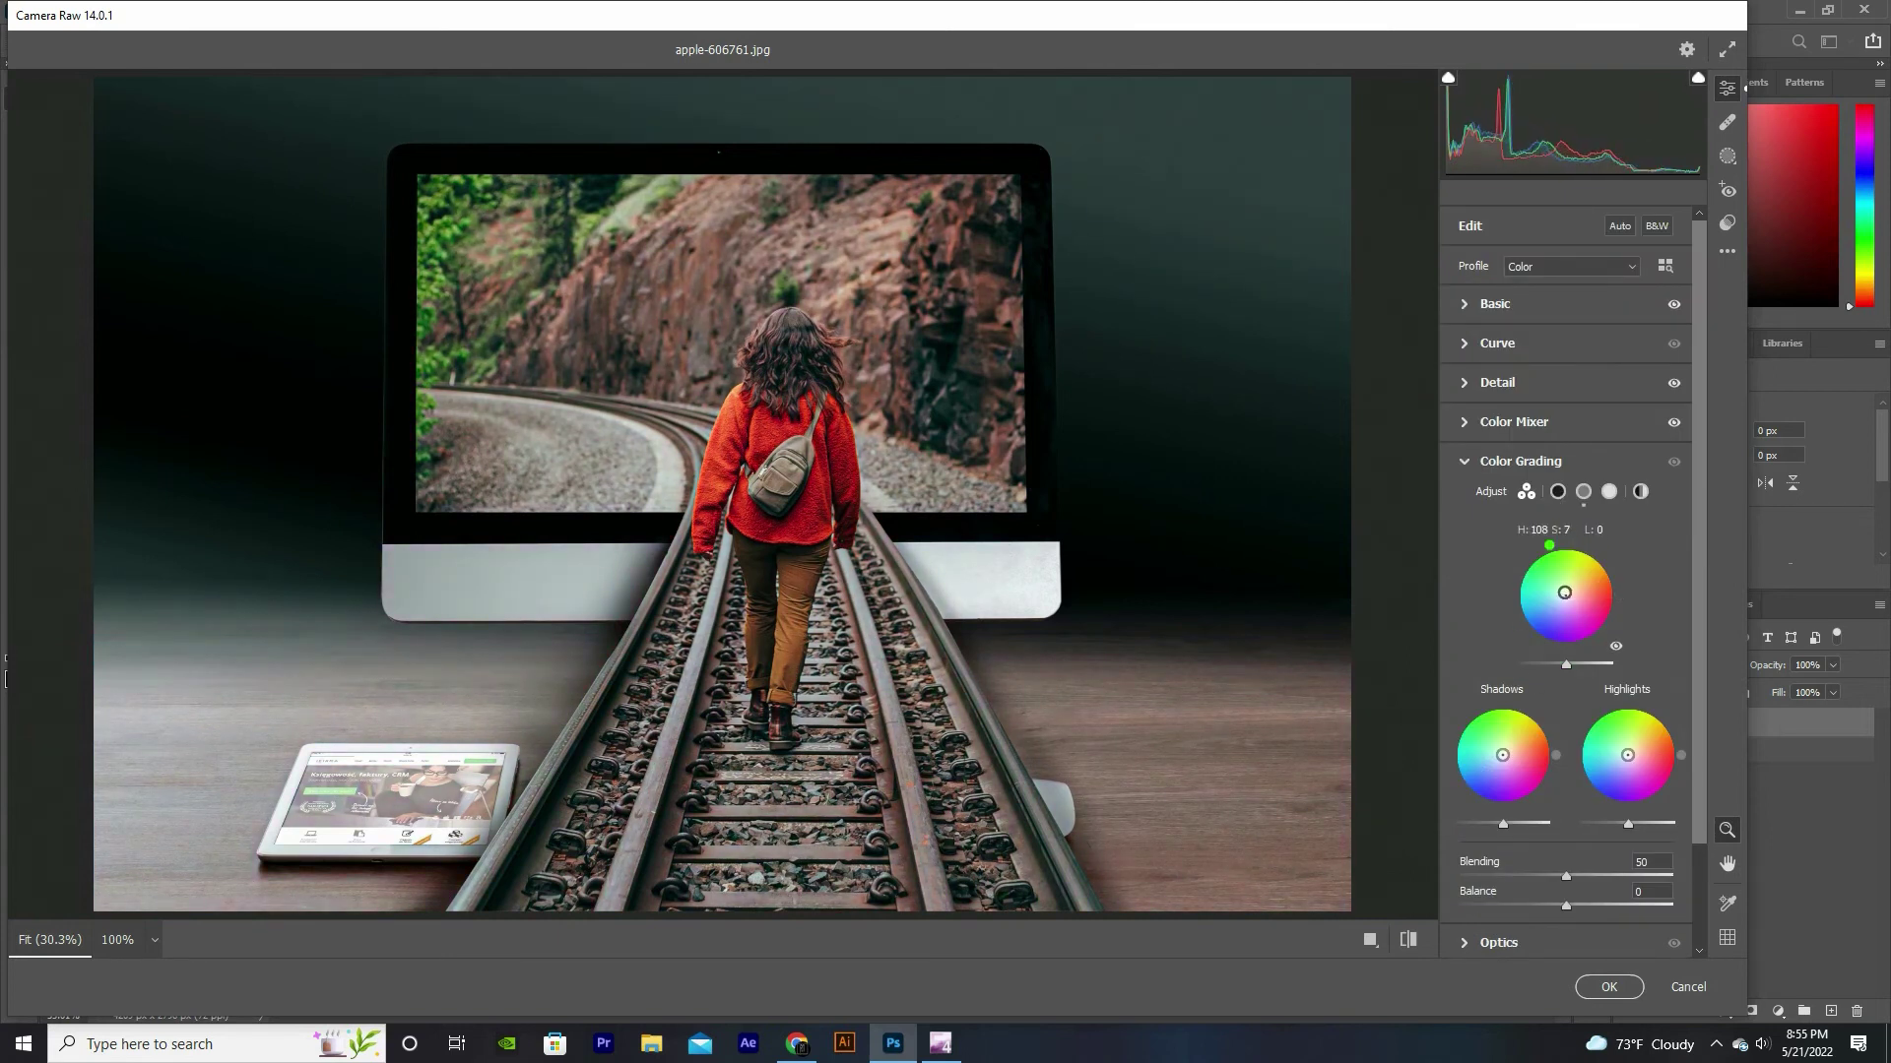
drag(1566, 665, 1550, 665)
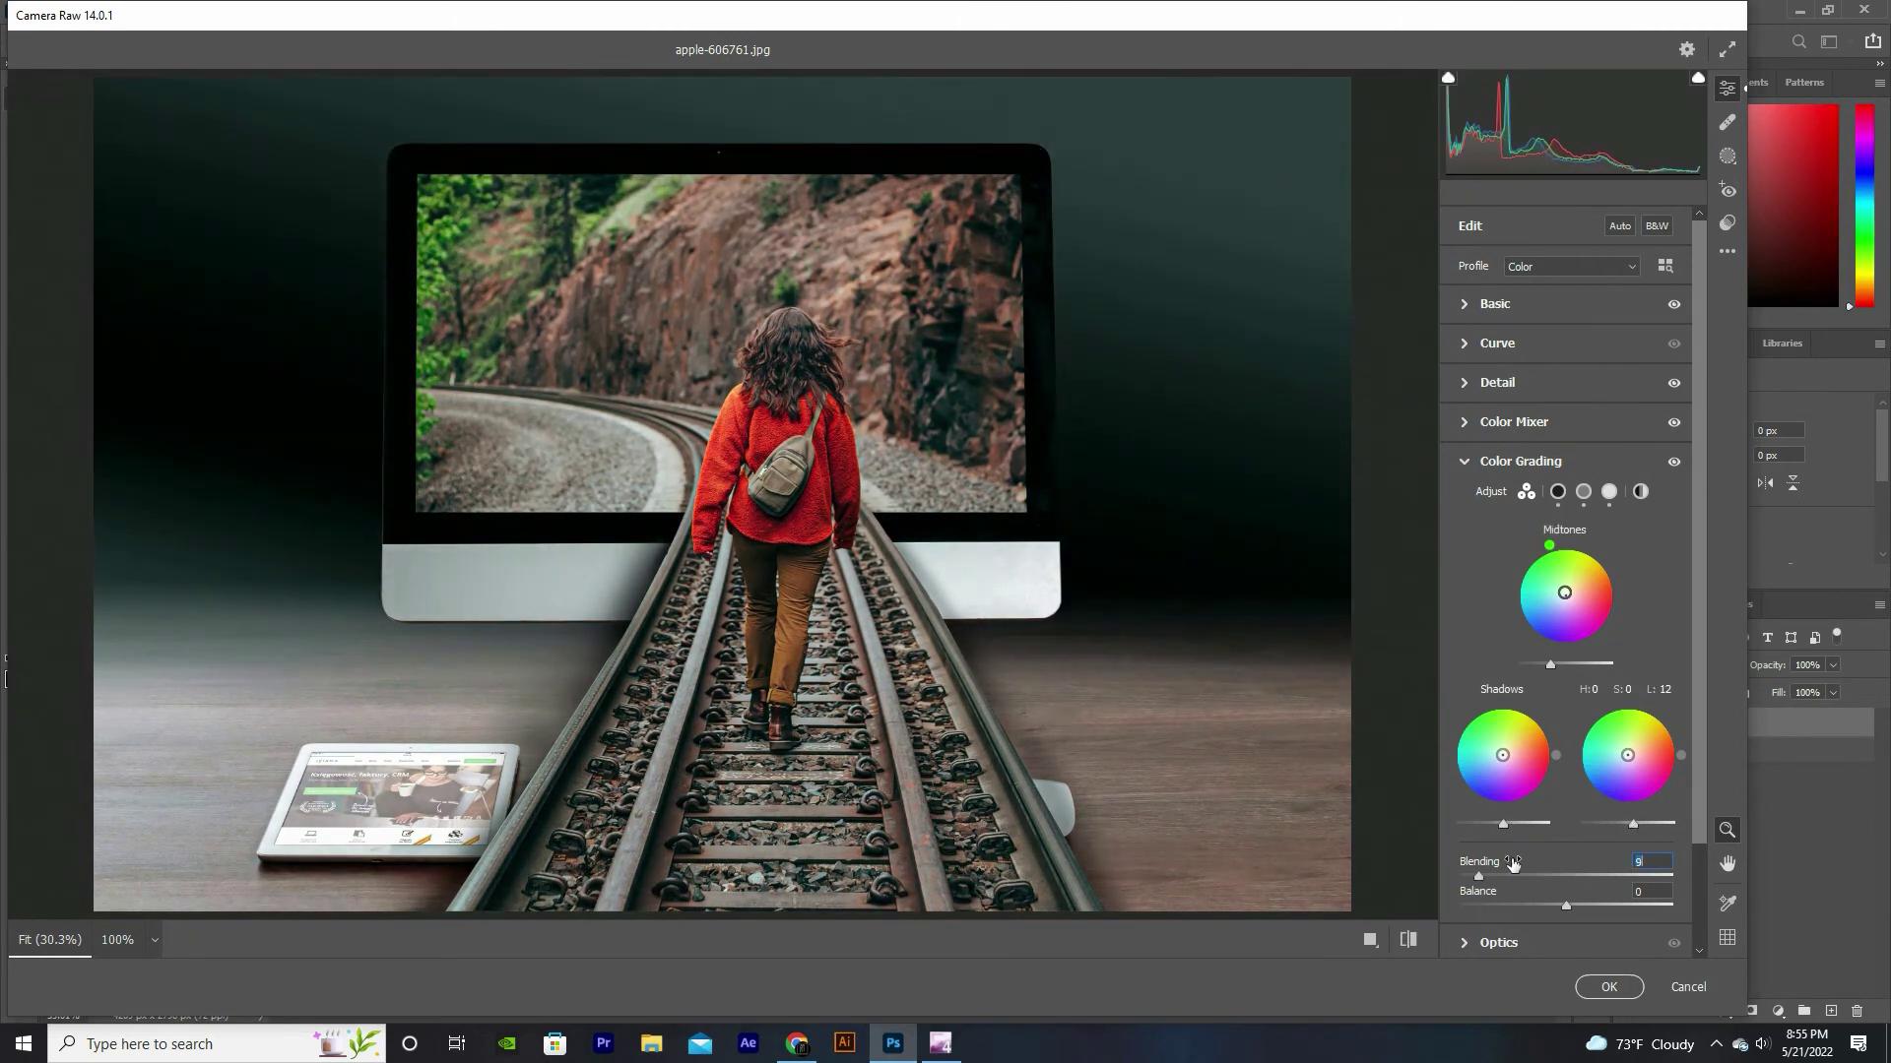
scroll(1566, 689, down, 3)
click(1609, 987)
Step: Add a Color Lookup layer using the Fuji F125 Kodak 2395 LUT at 58% opacity
click(1778, 1011)
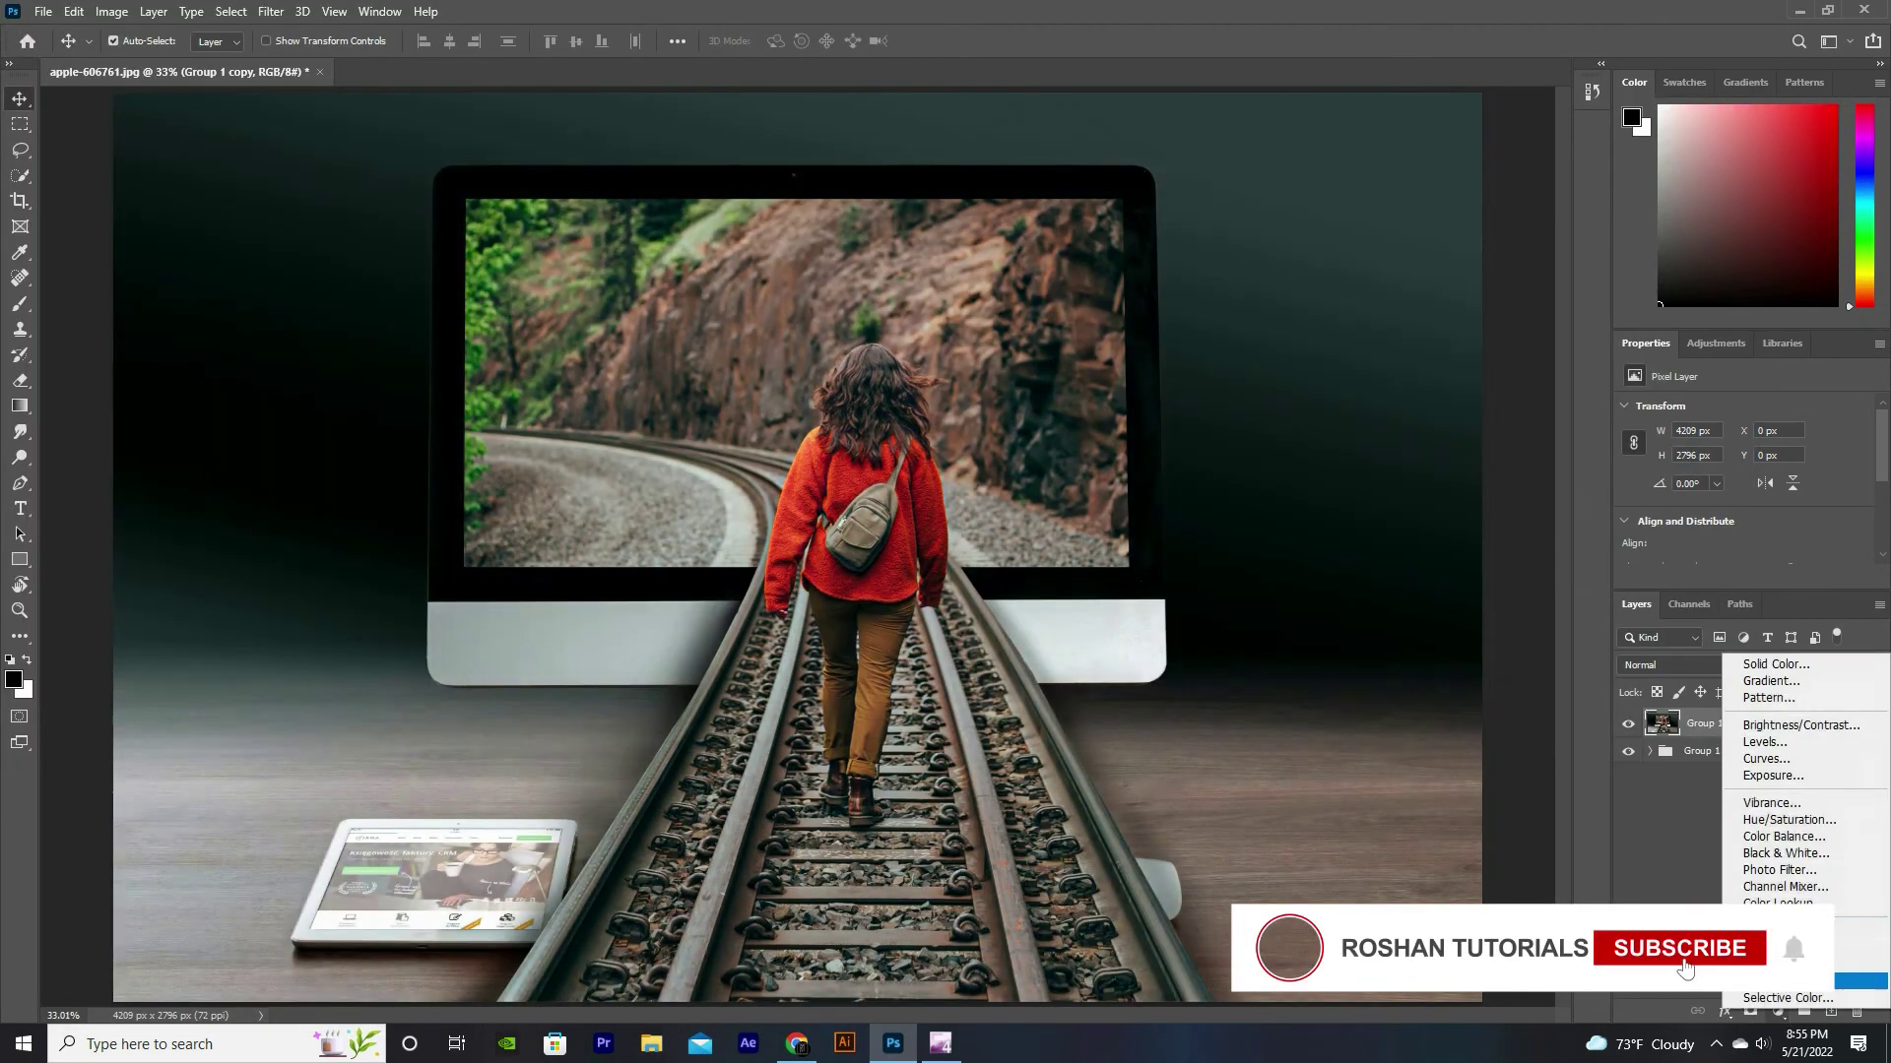
click(1762, 912)
click(1780, 410)
click(1664, 489)
scroll(1770, 412, down, 3)
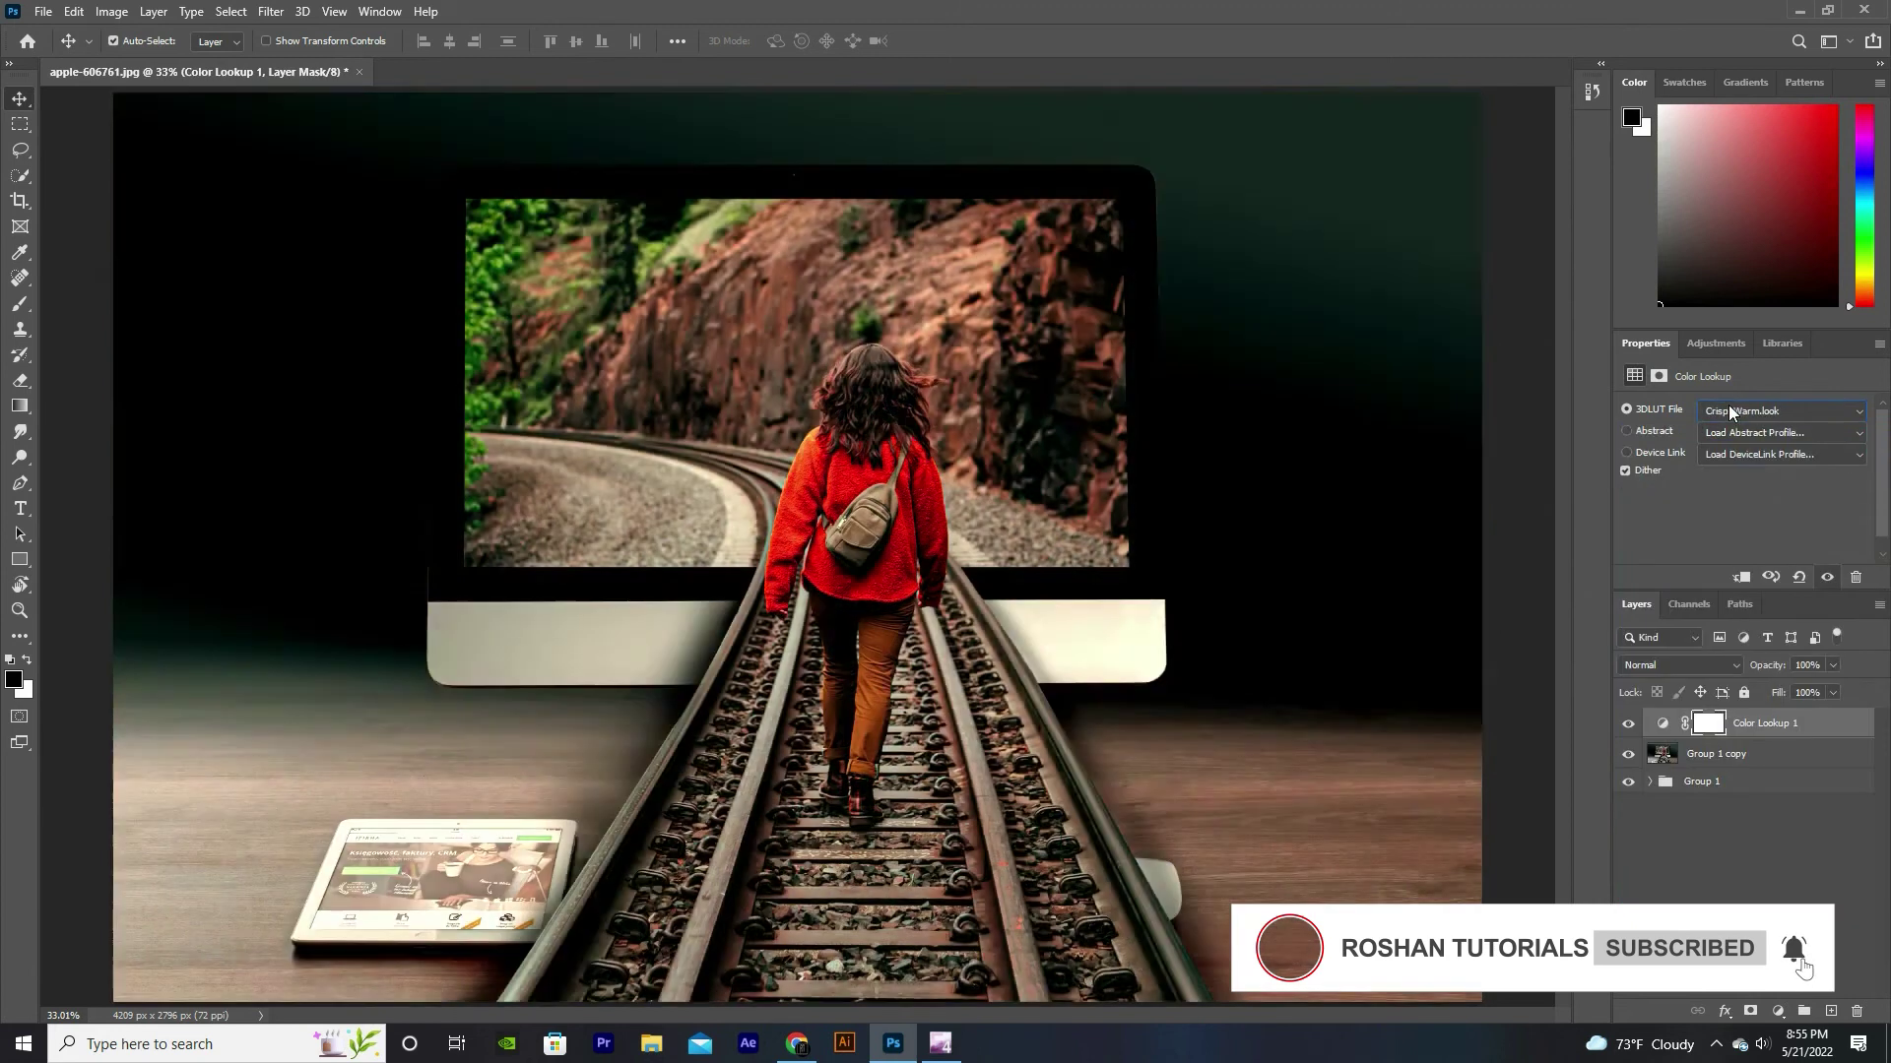
scroll(1770, 412, down, 2)
scroll(1770, 411, down, 2)
scroll(1770, 412, down, 1)
scroll(1771, 411, down, 2)
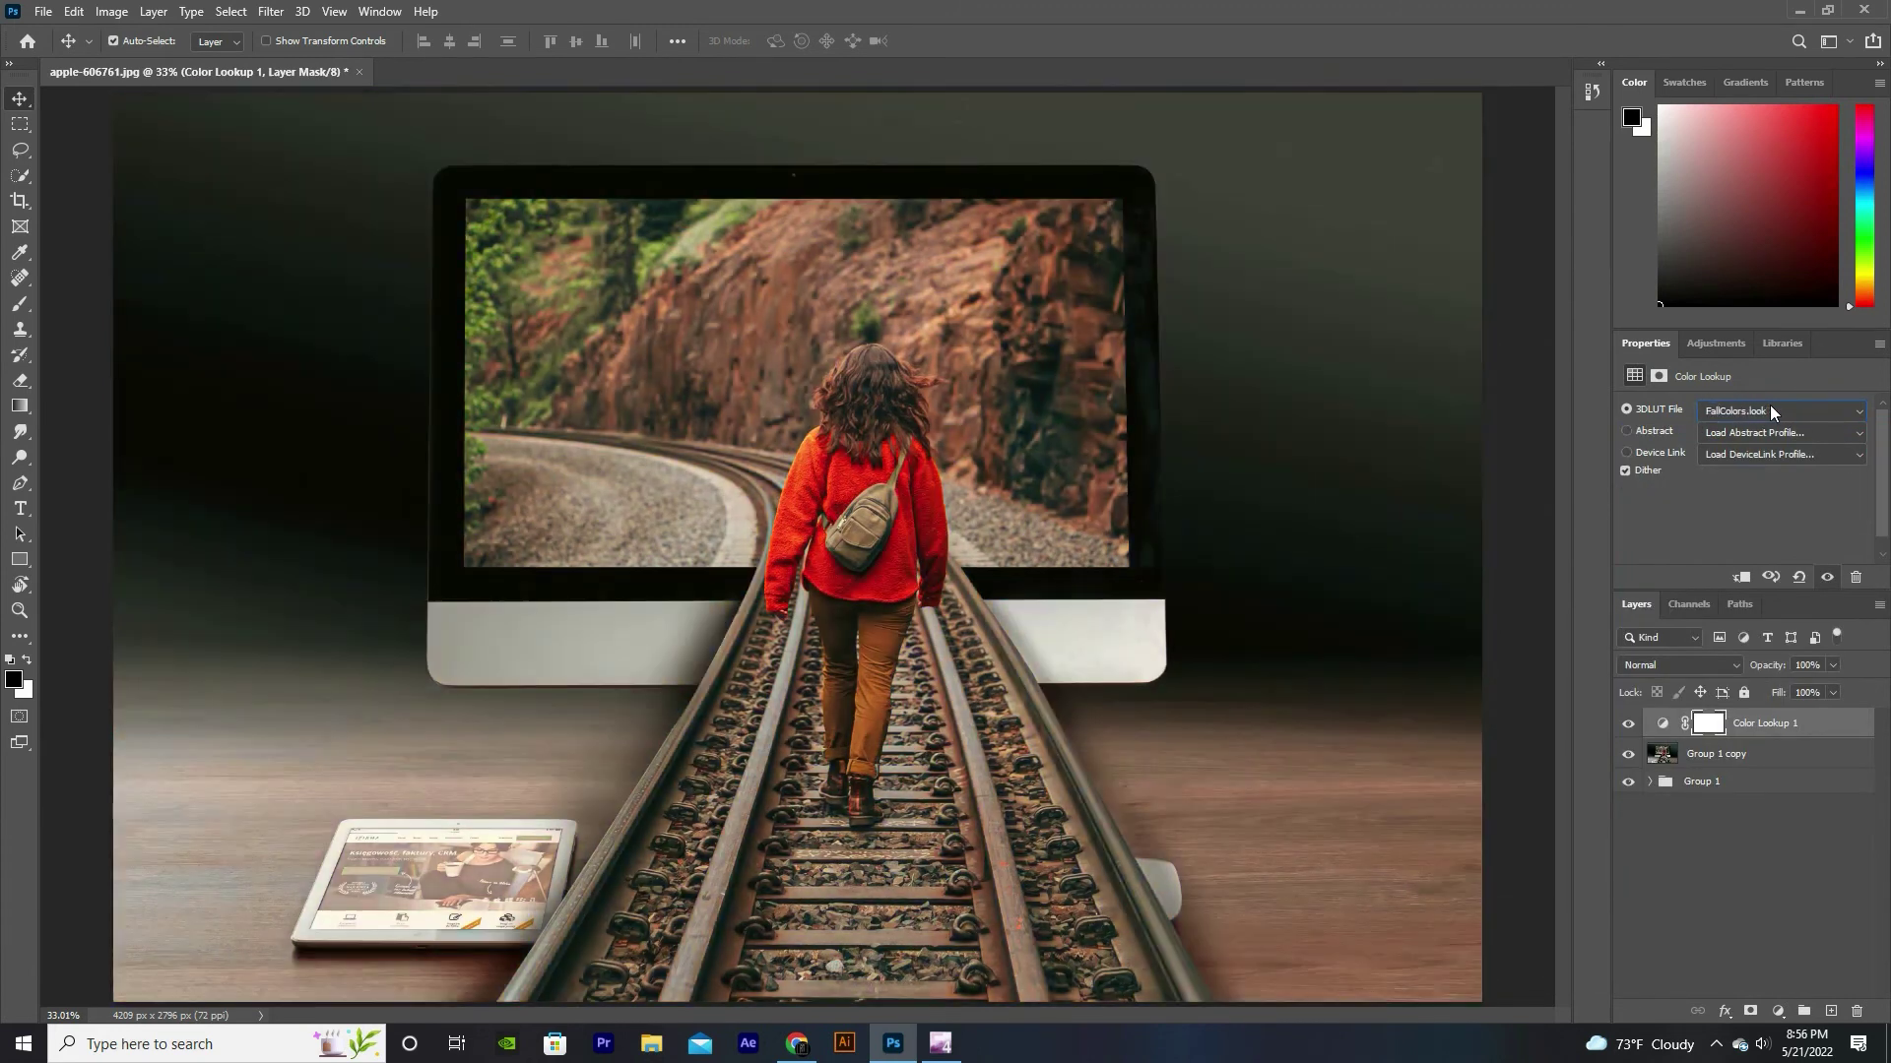
scroll(1770, 412, down, 1)
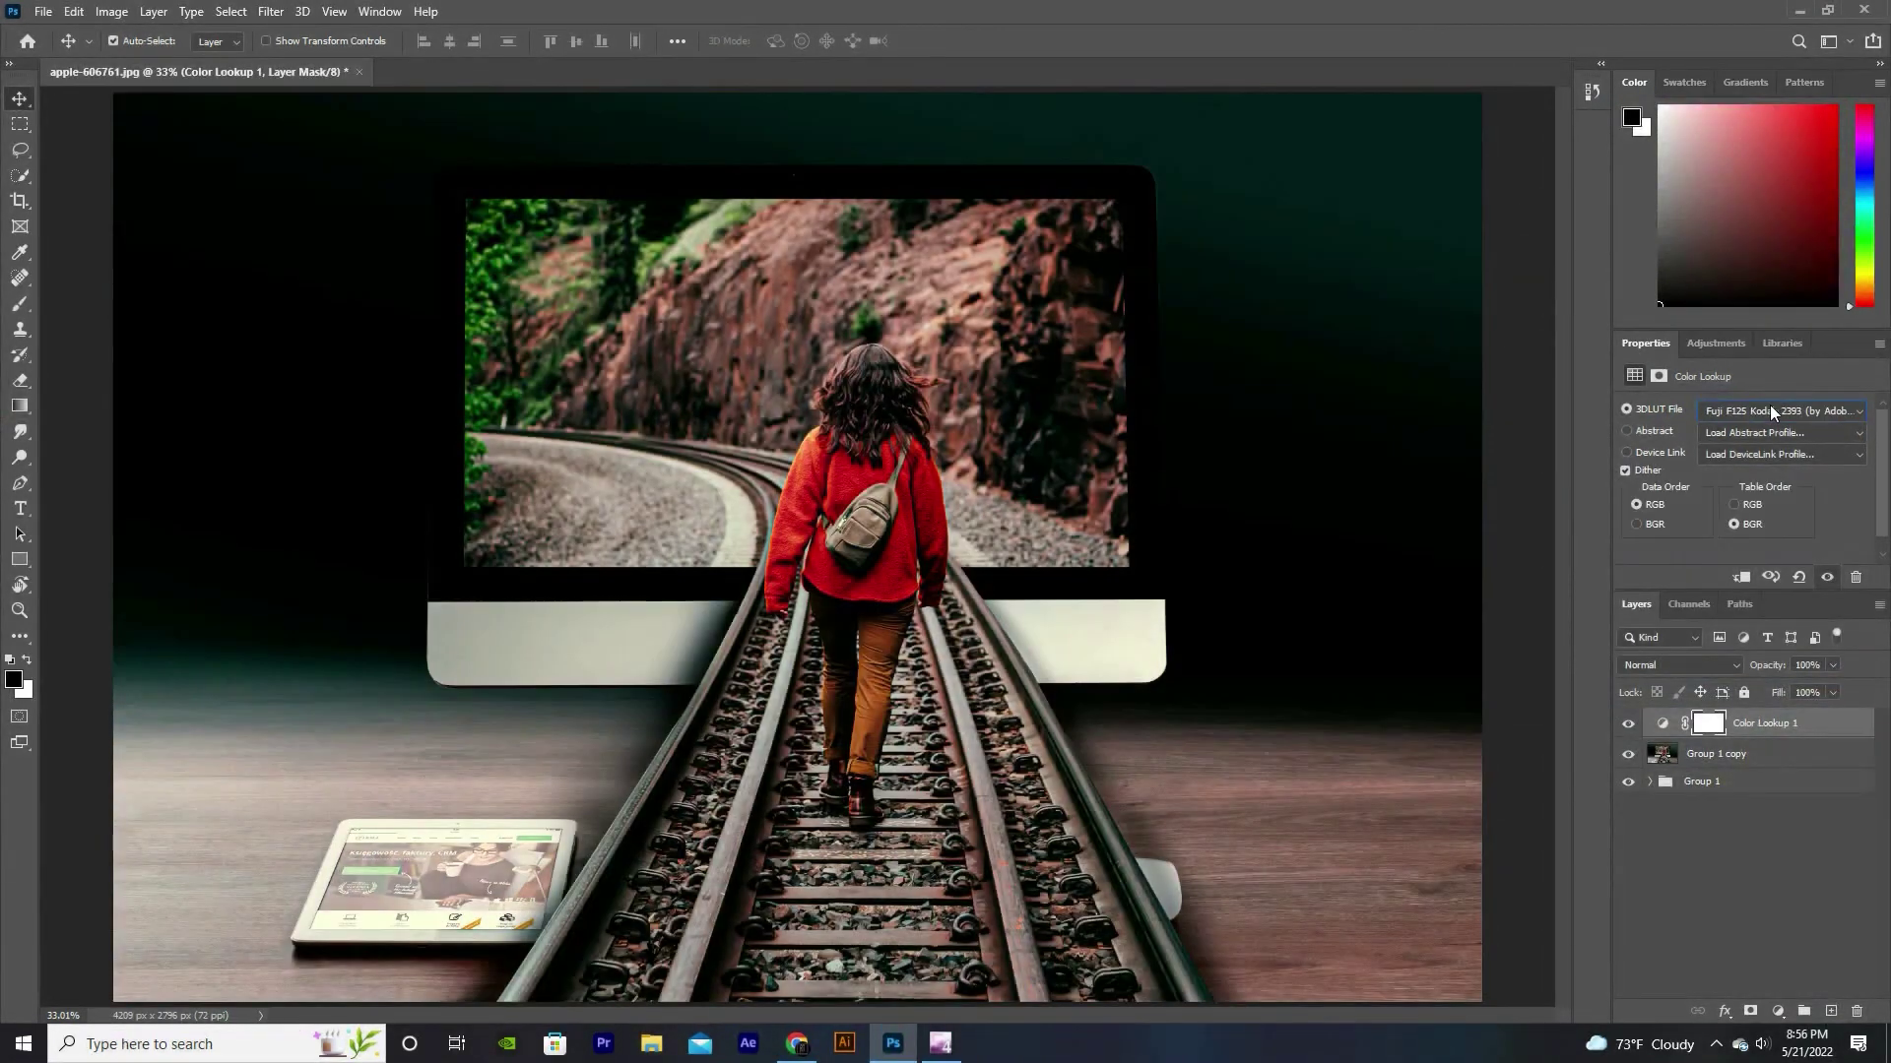
scroll(1771, 412, down, 1)
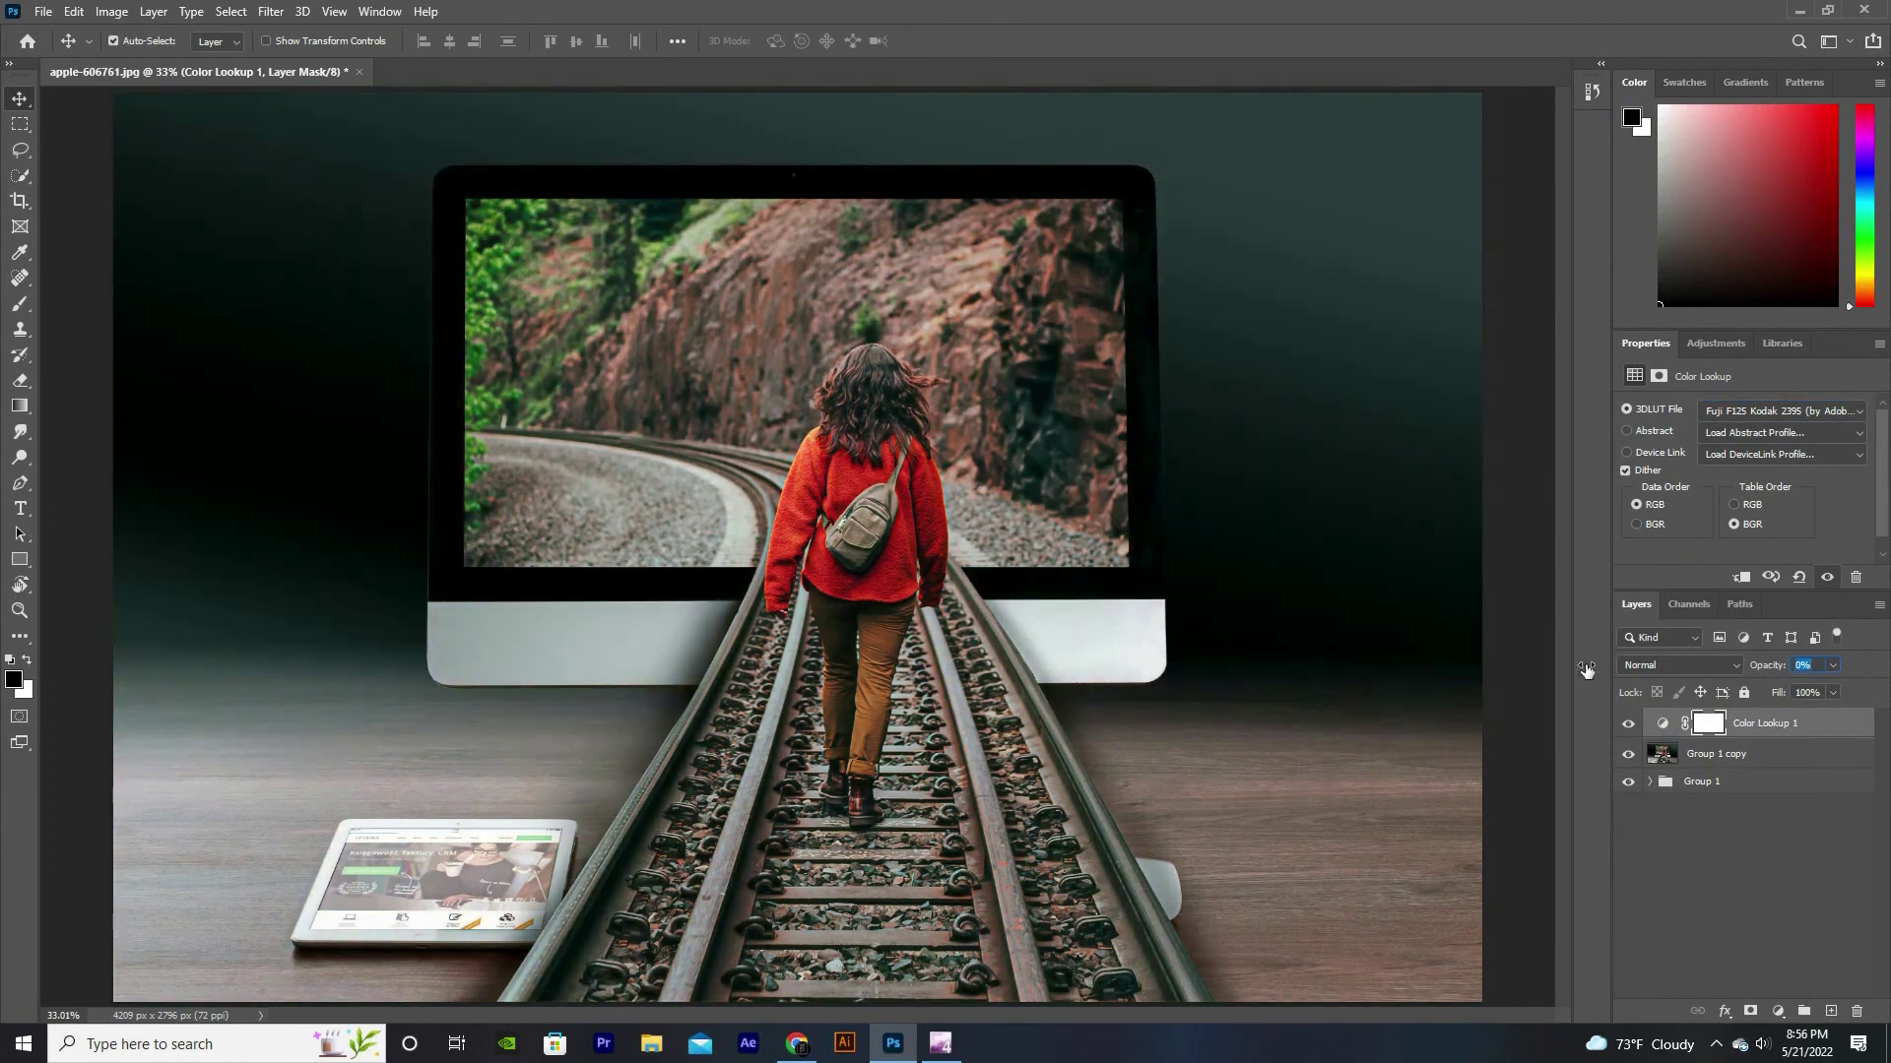
mouse_move(1833, 665)
mouse_down()
mouse_move(1808, 665)
mouse_move(1860, 671)
mouse_up()
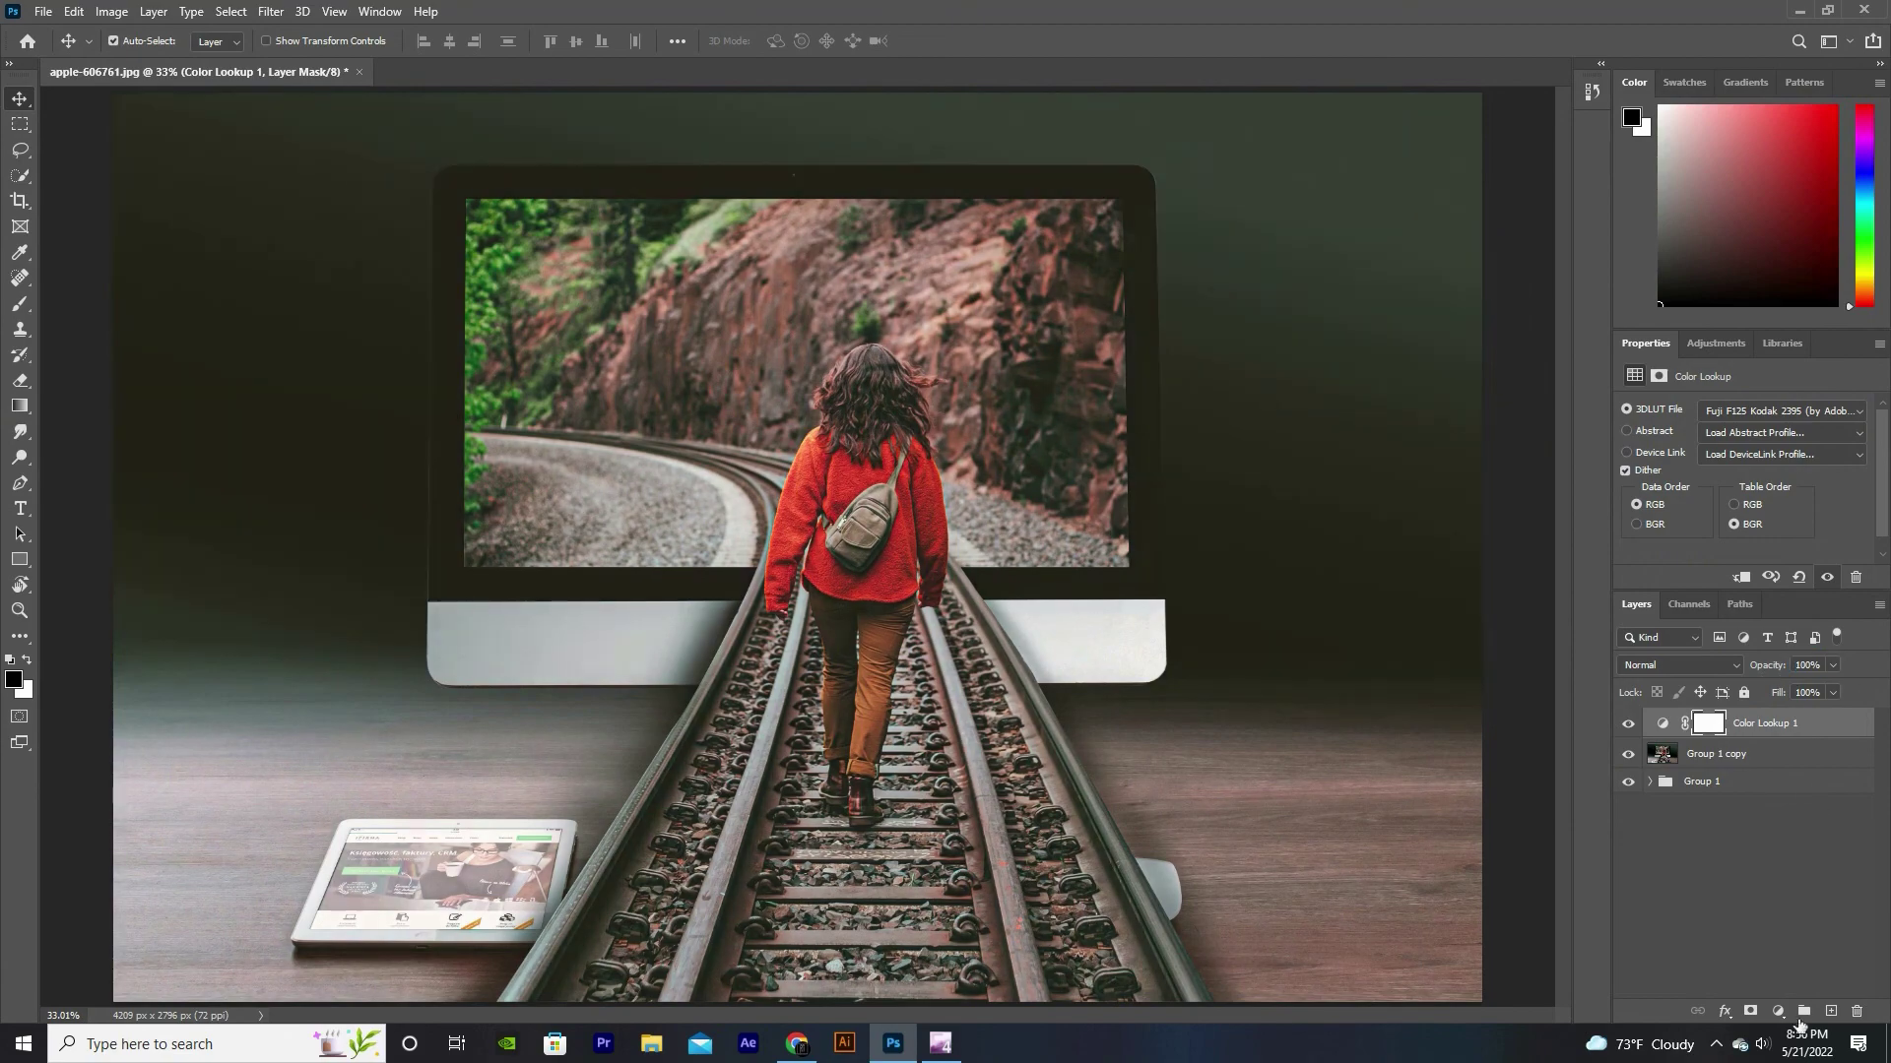